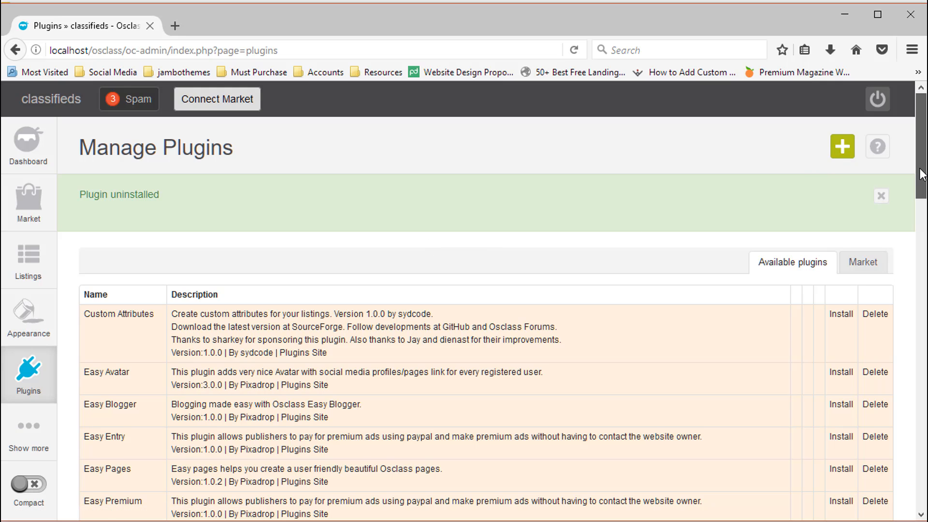
Scroll the Available plugins list and install the Maintenance Mode plugin
drag(921, 174, 922, 225)
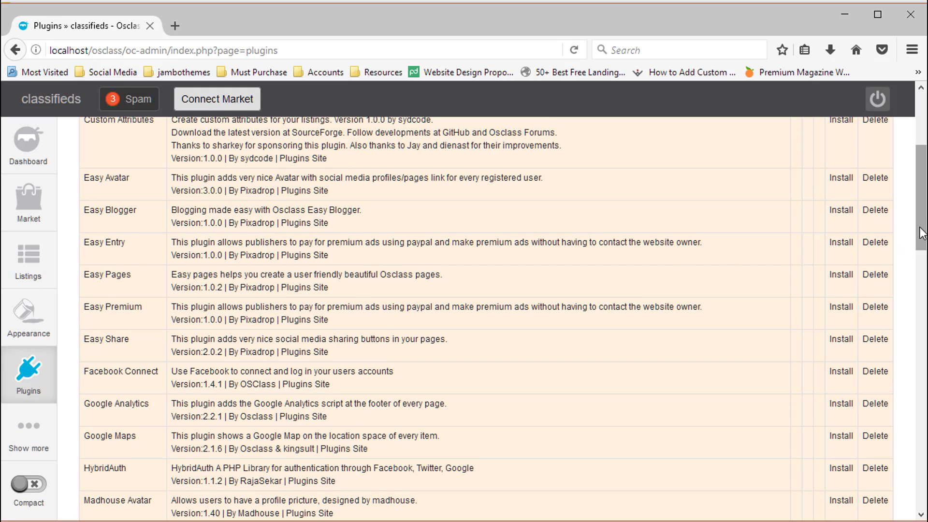
drag(922, 233, 921, 272)
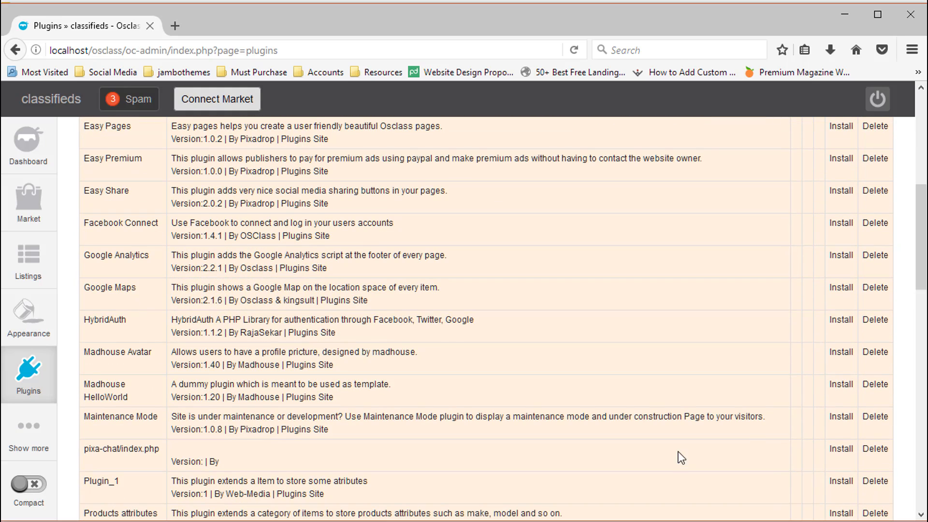
click(844, 421)
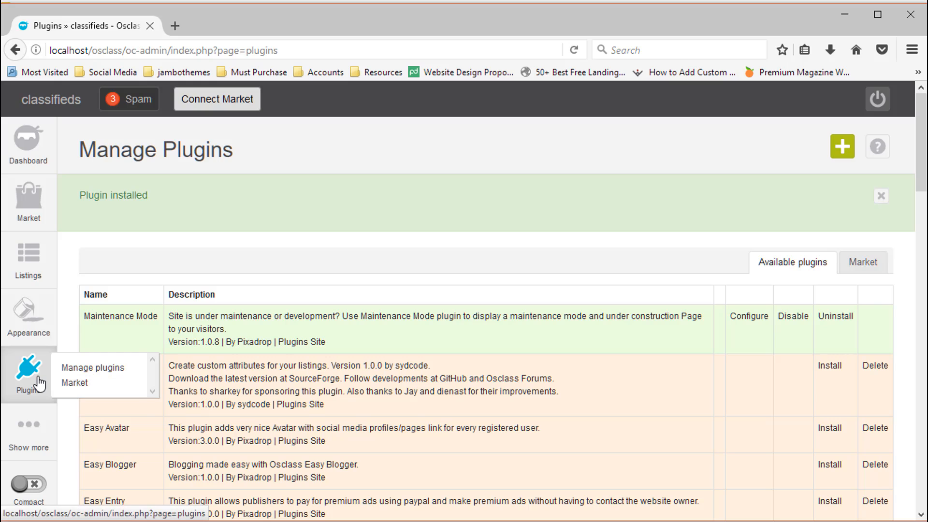
Open the Maintenance entry under Show more in the sidebar to reach the plugin's settings
mouse_move(32, 433)
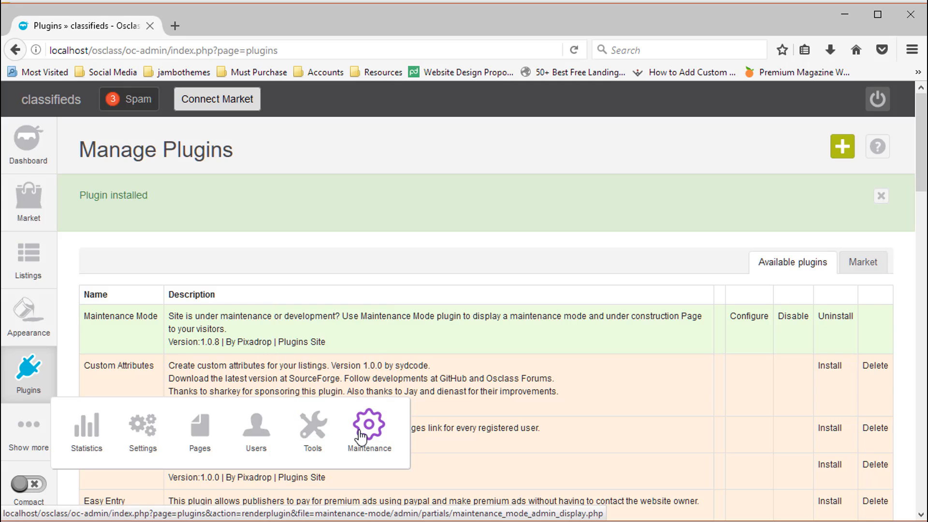
click(360, 435)
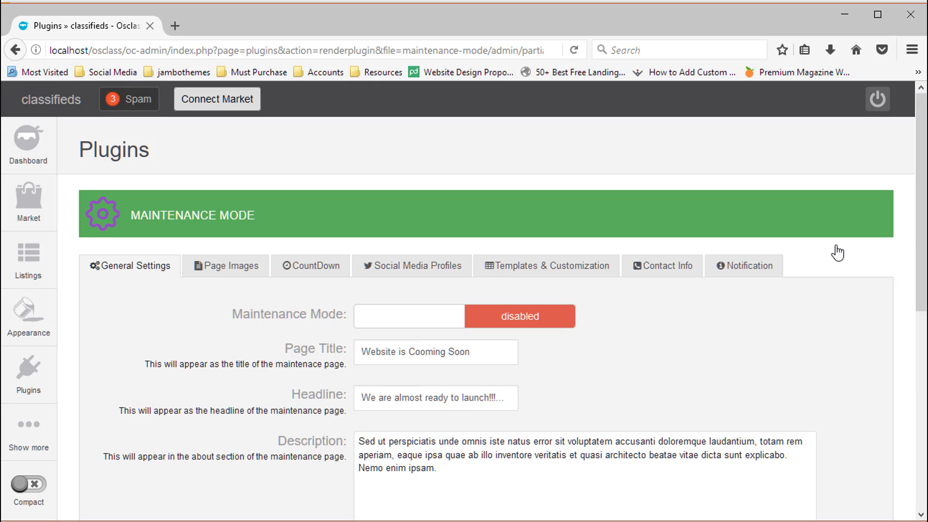
Switch maintenance mode on and review the page title, headline and description text
scroll(917, 233, down, 1)
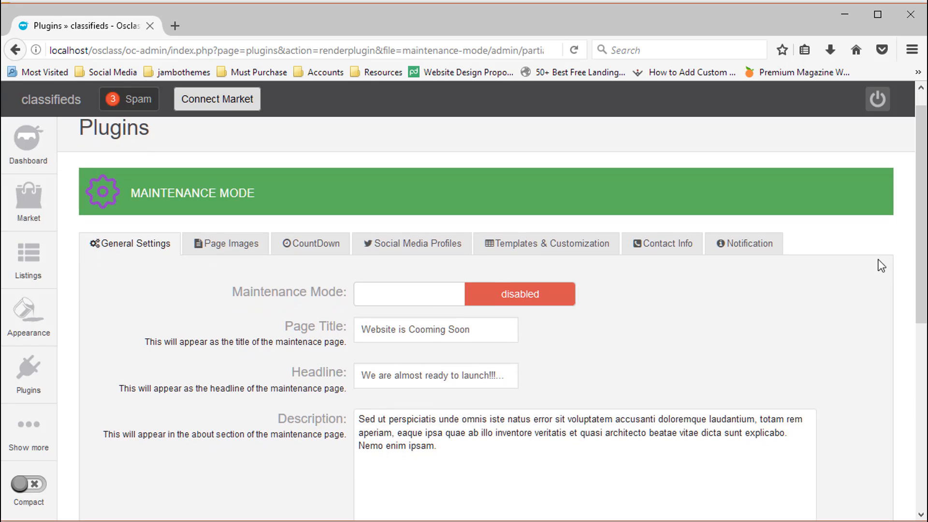
click(433, 300)
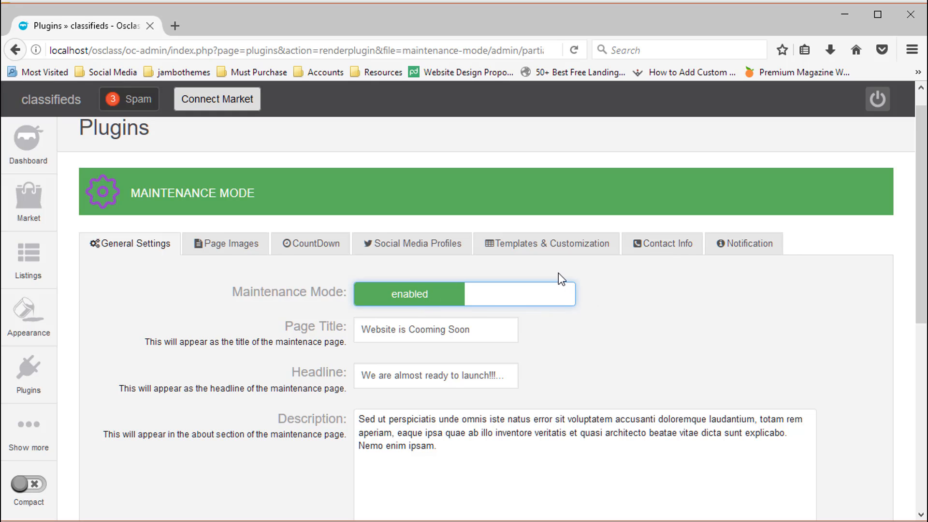
scroll(921, 218, down, 3)
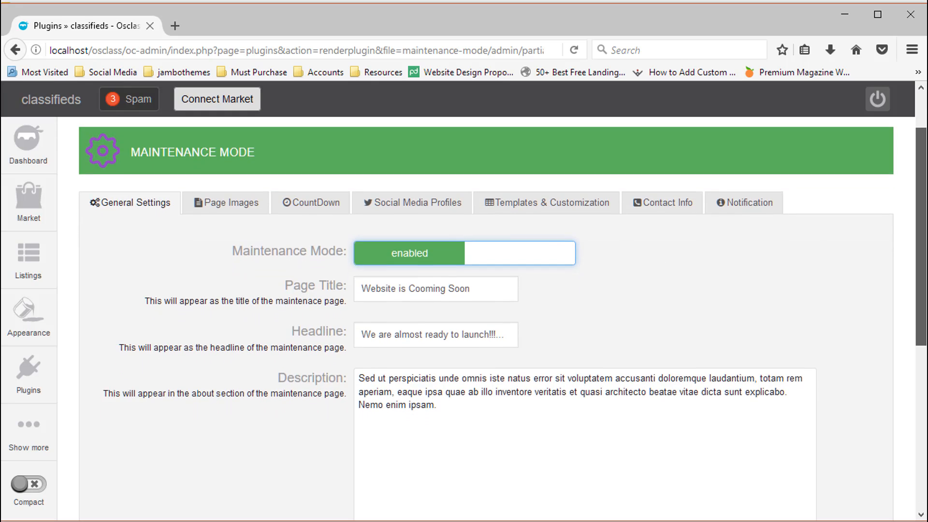
scroll(921, 217, down, 3)
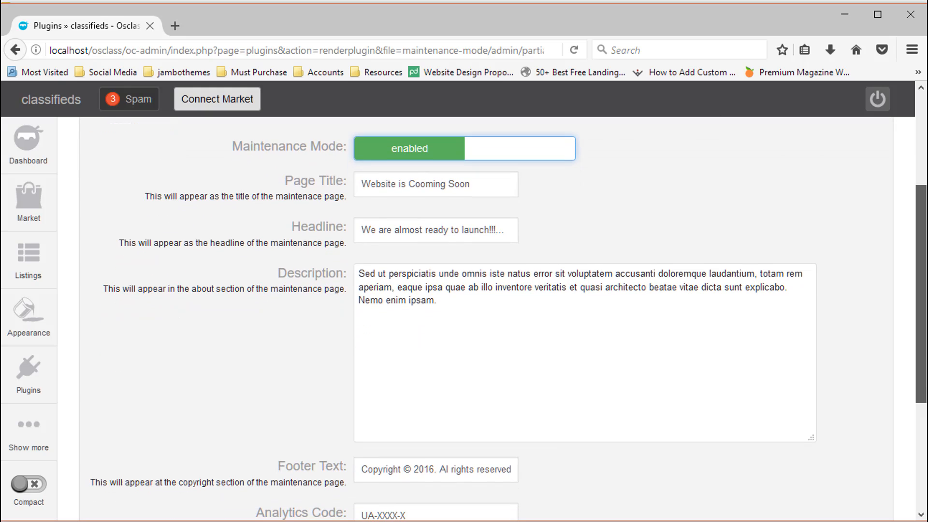
drag(477, 188, 322, 188)
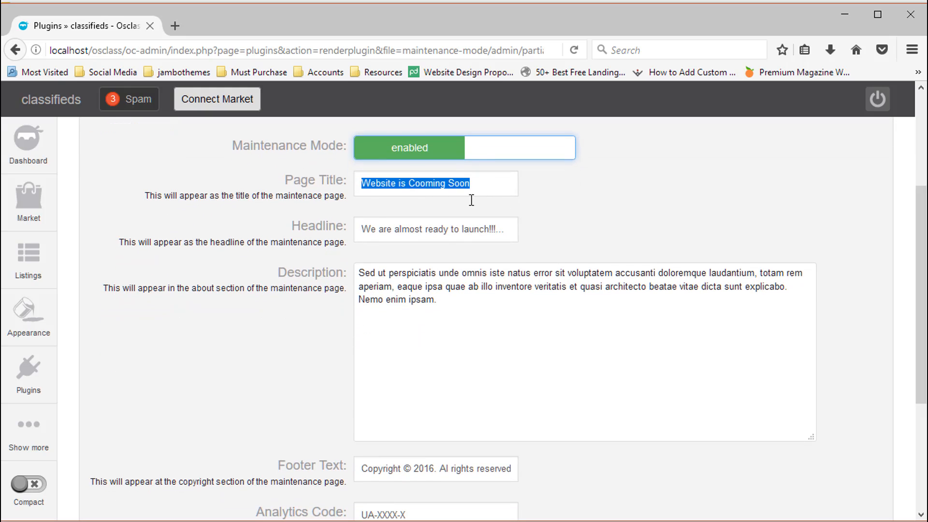
click(511, 232)
drag(510, 232, 342, 235)
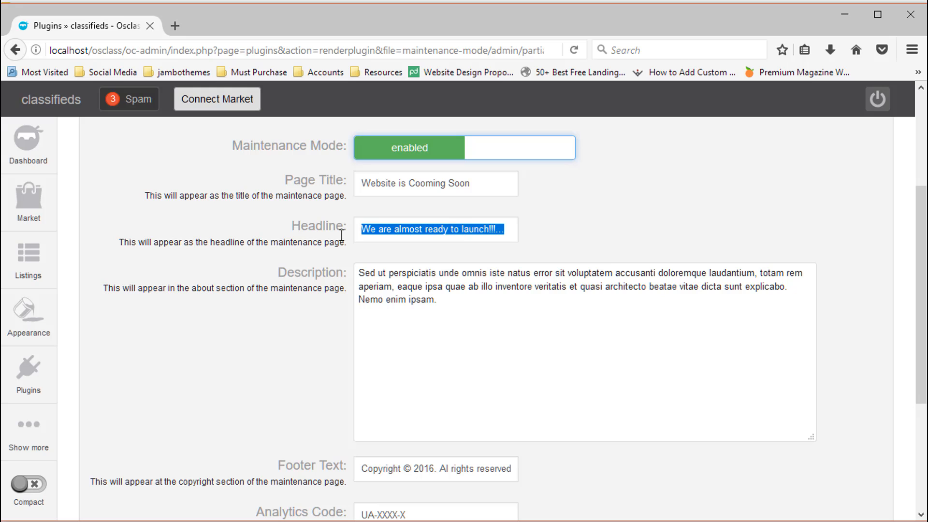
click(453, 315)
drag(367, 287, 351, 277)
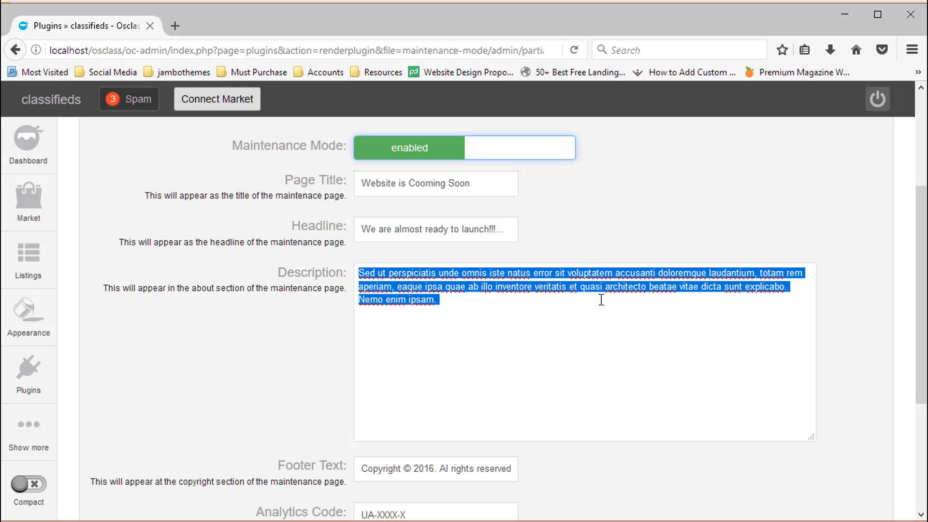
Review the Footer Text and the UA-XXXX-X analytics code
scroll(589, 415, down, 3)
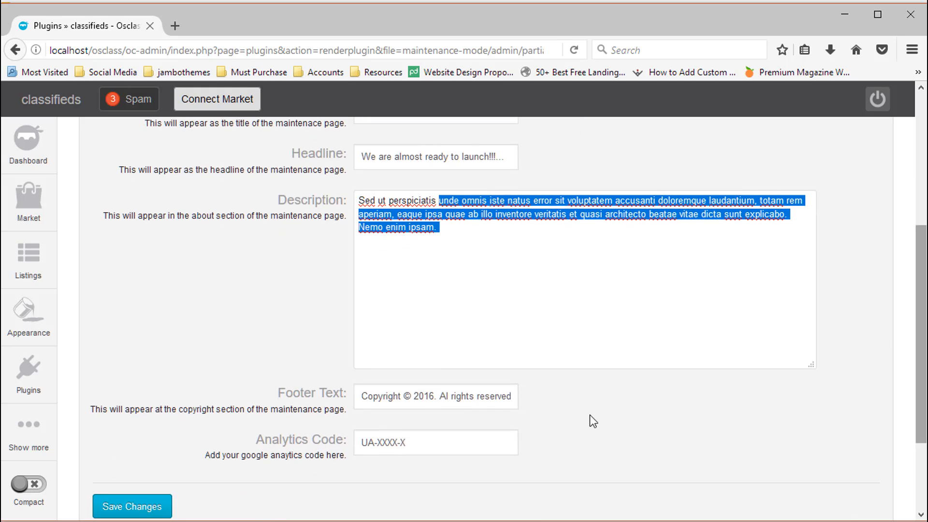
click(513, 397)
drag(513, 397, 357, 398)
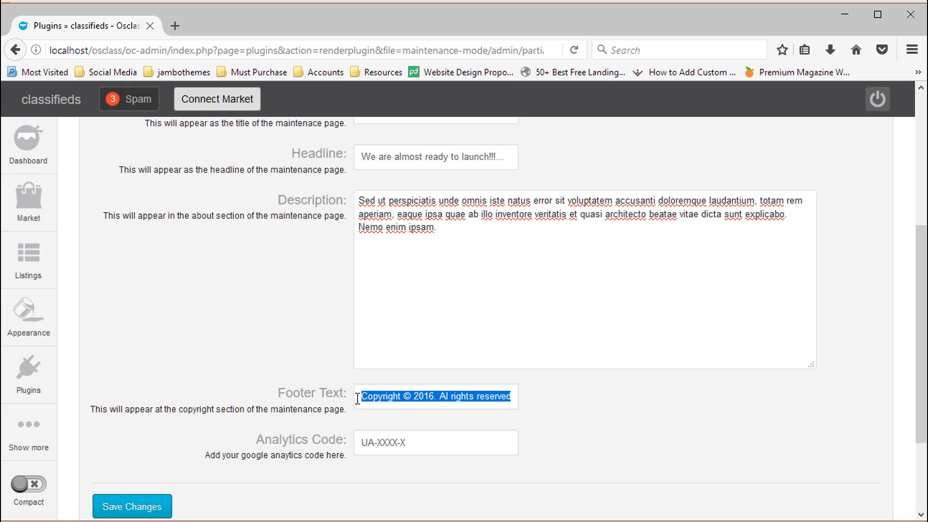
click(433, 441)
drag(406, 443, 368, 442)
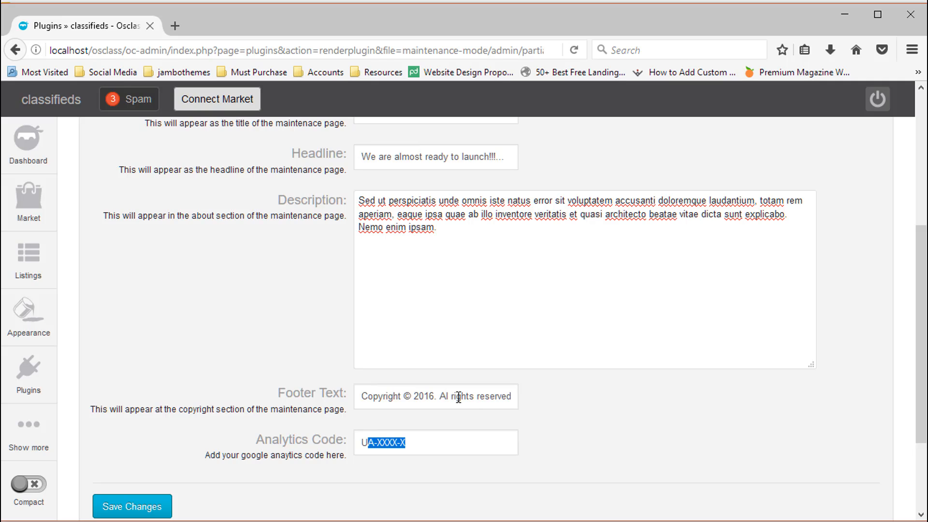
click(441, 442)
drag(441, 441, 347, 445)
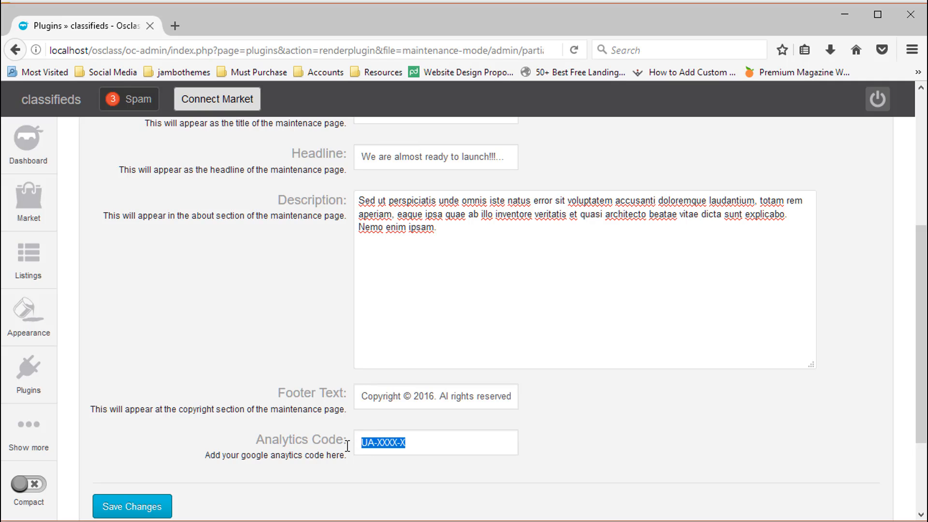
click(436, 440)
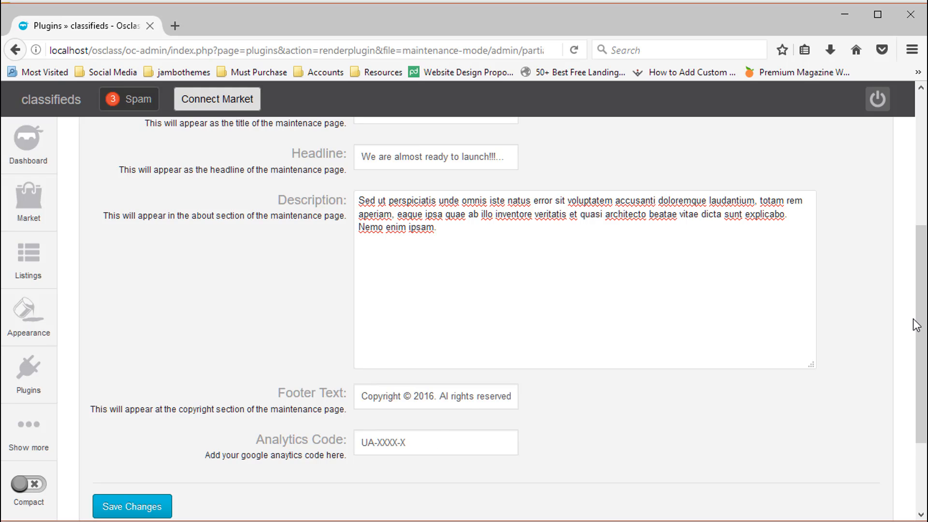
Go to the Page Images settings
mouse_move(919, 321)
mouse_down()
mouse_move(922, 357)
mouse_move(920, 247)
mouse_move(913, 326)
mouse_up()
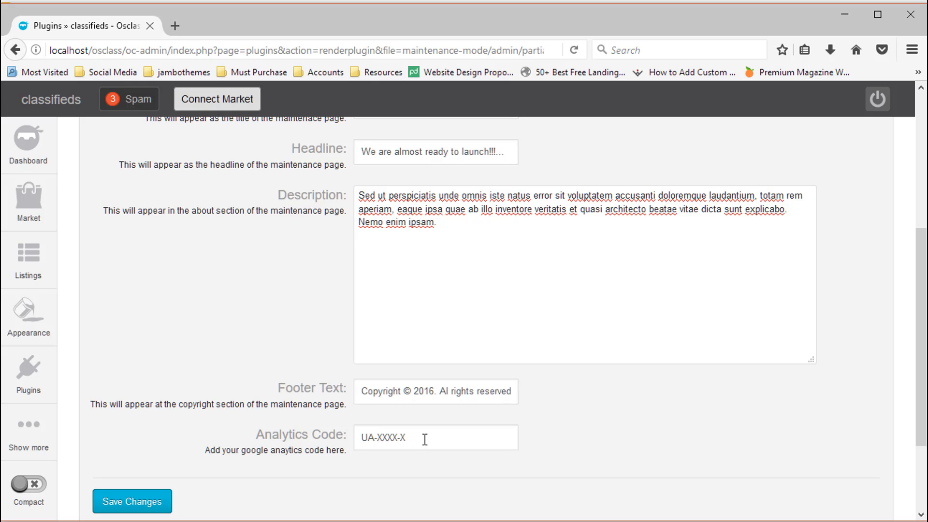
drag(921, 388, 902, 272)
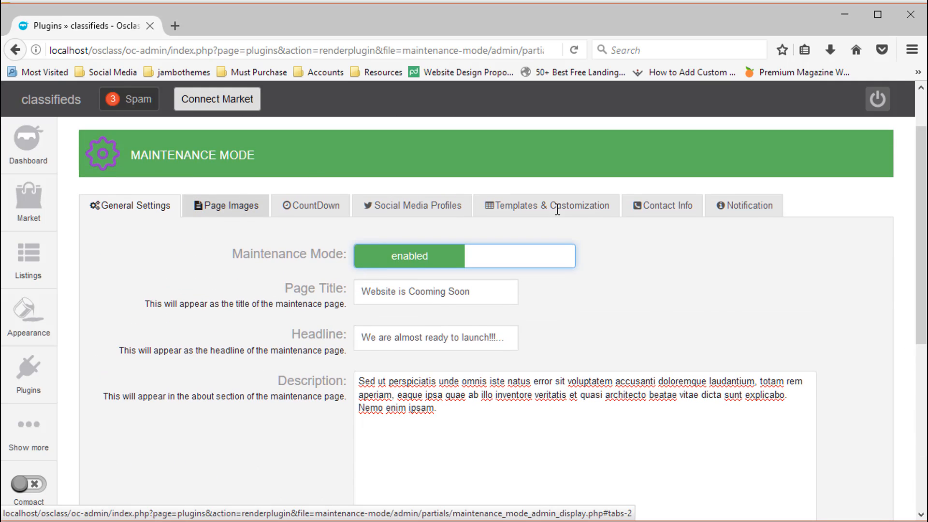
click(227, 206)
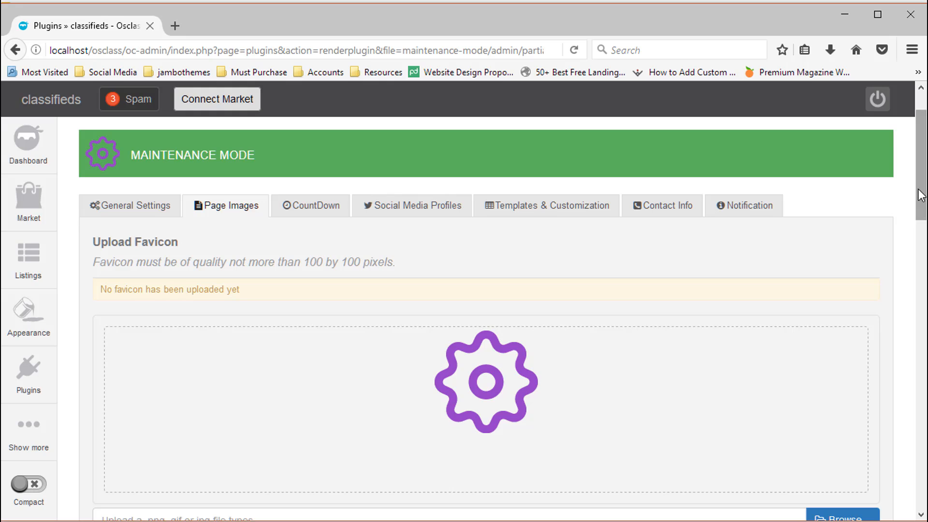
Under Upload Favicon, choose the 128.jpg image file and upload it
scroll(921, 196, down, 3)
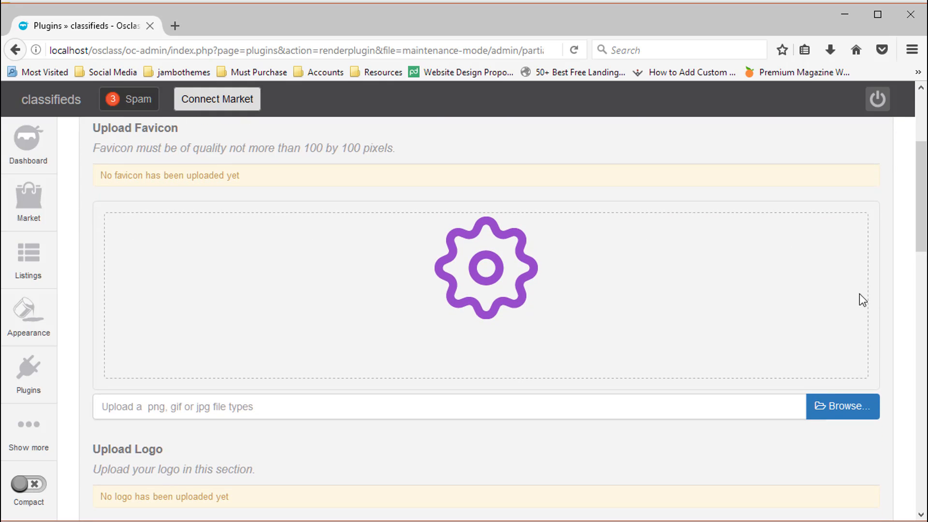
scroll(921, 249, down, 1)
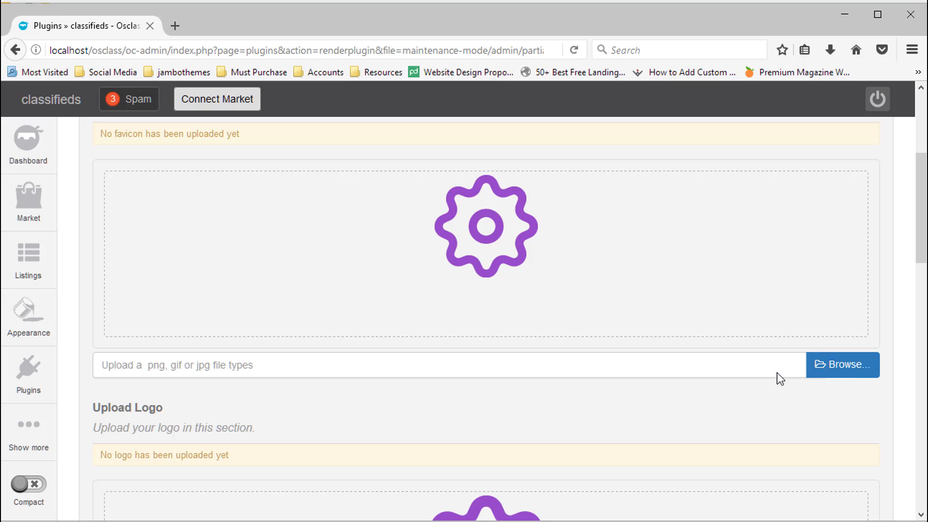
click(592, 282)
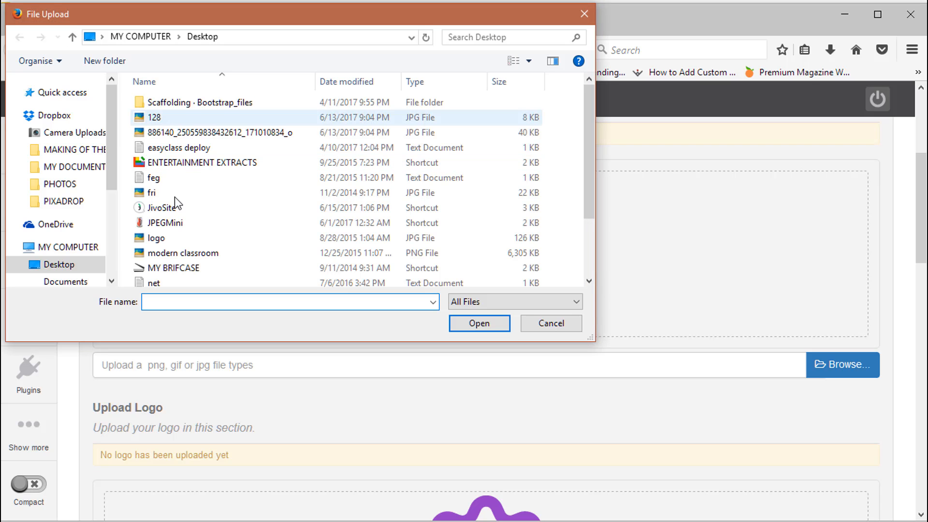
click(155, 118)
click(468, 321)
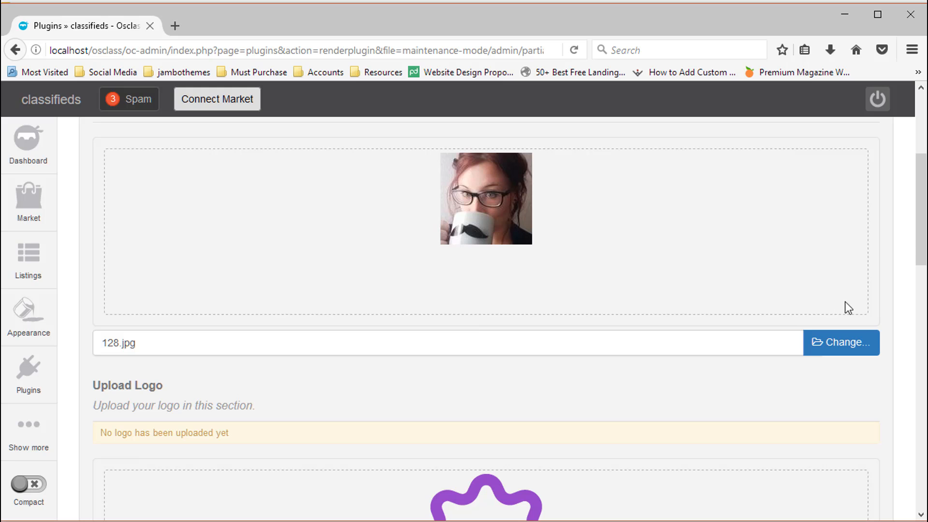
drag(920, 251, 921, 383)
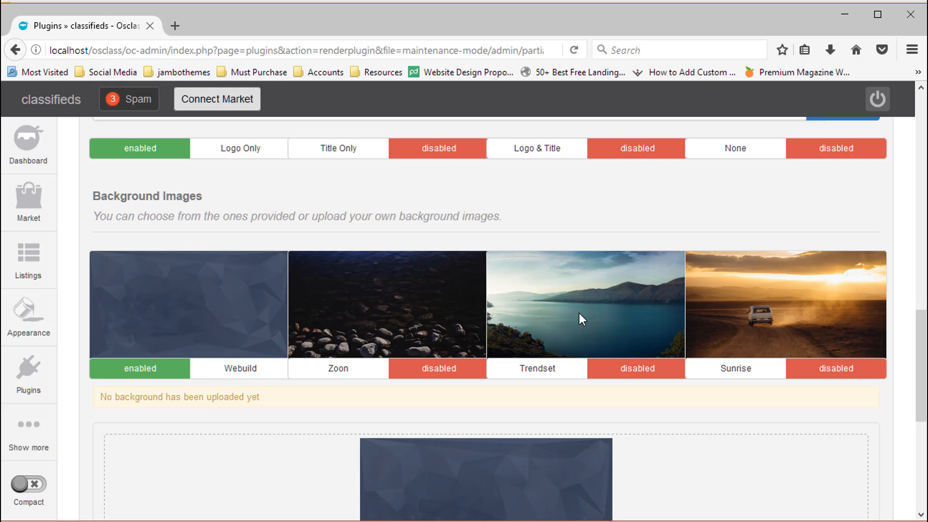
Try the Zoon, Trendset and Sunrise background image options
scroll(921, 367, up, 3)
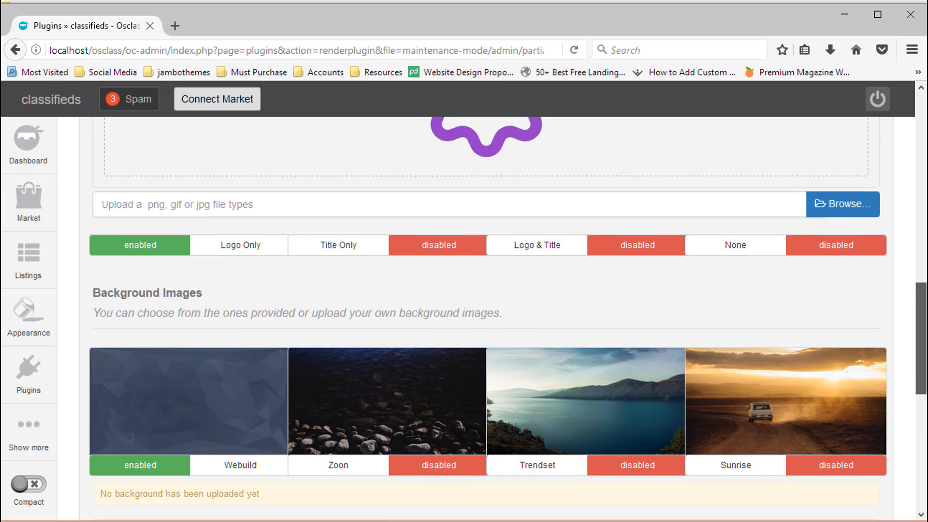
scroll(922, 328, down, 2)
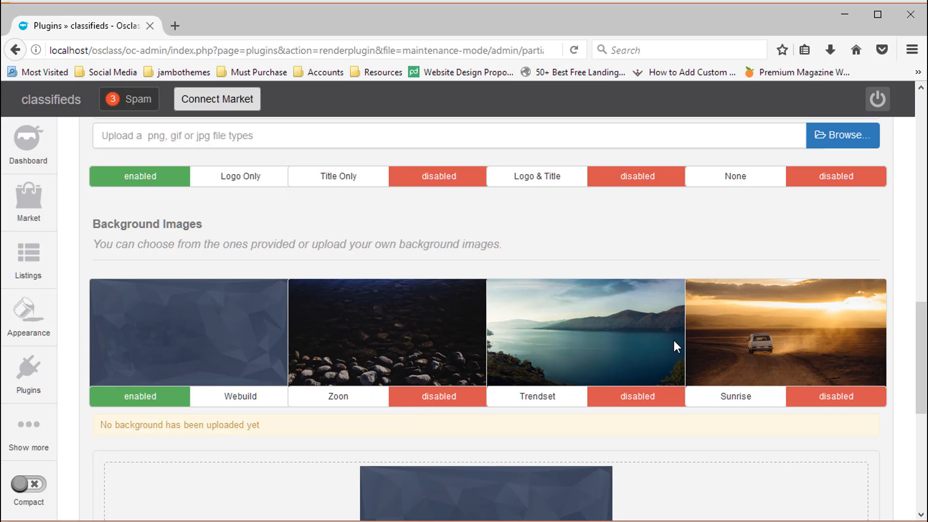
click(332, 396)
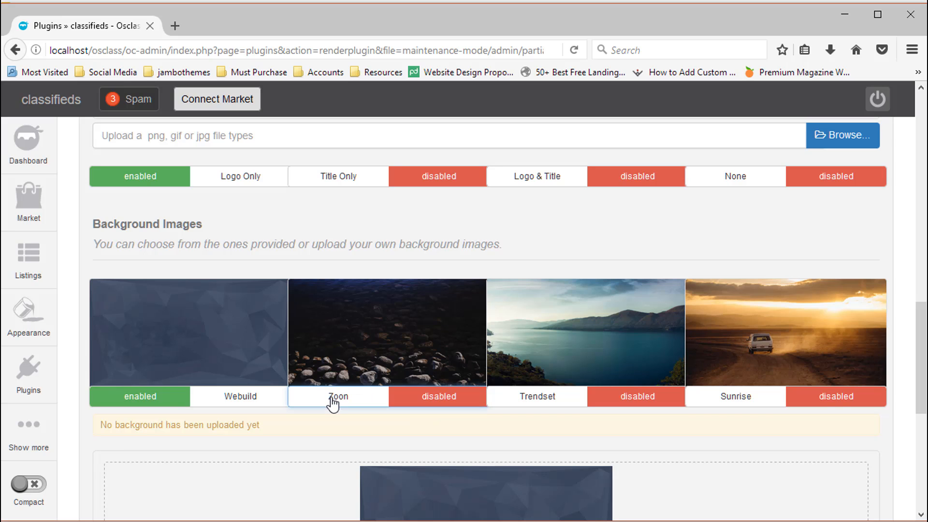
click(577, 401)
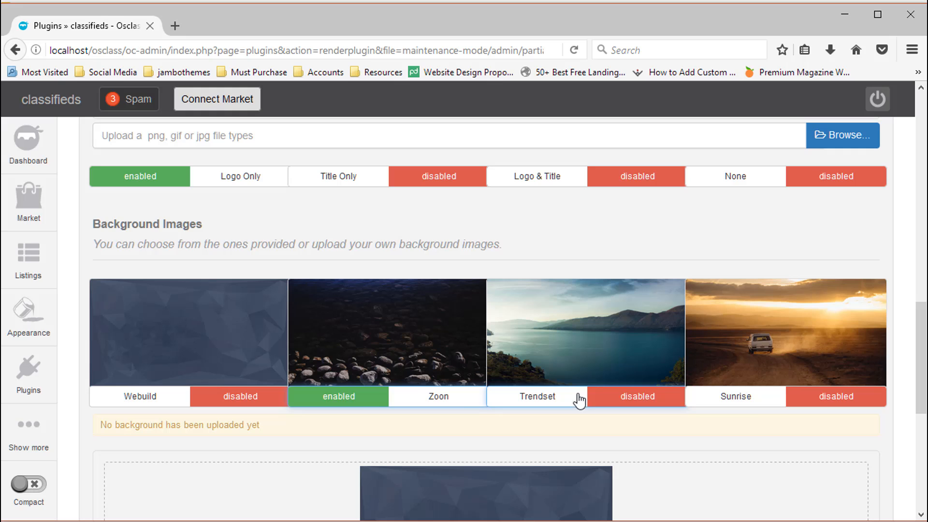
click(763, 397)
drag(920, 386, 920, 450)
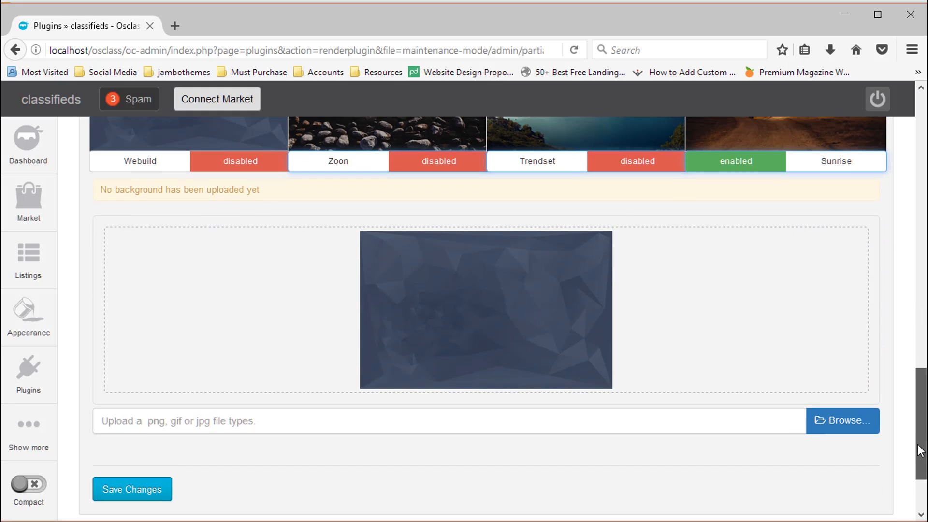
Upload logo.jpg from the Desktop as the background image
click(831, 430)
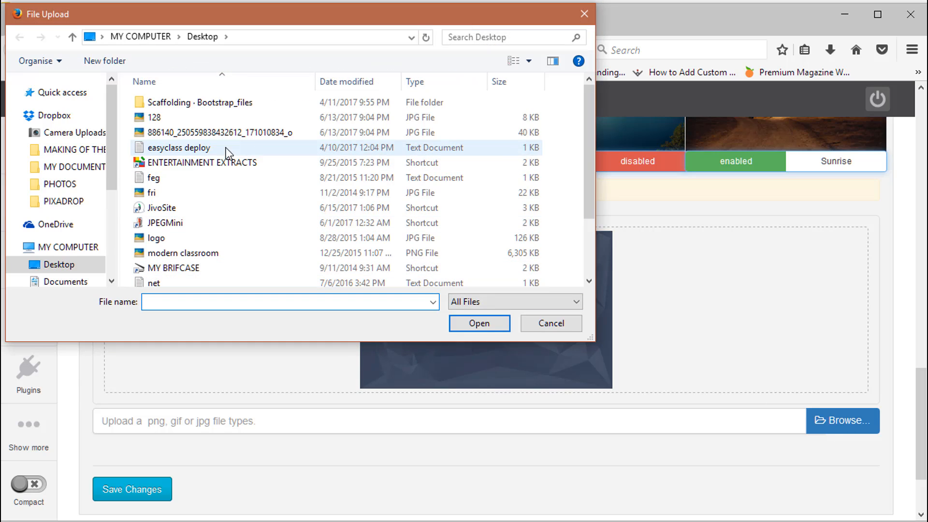
click(175, 242)
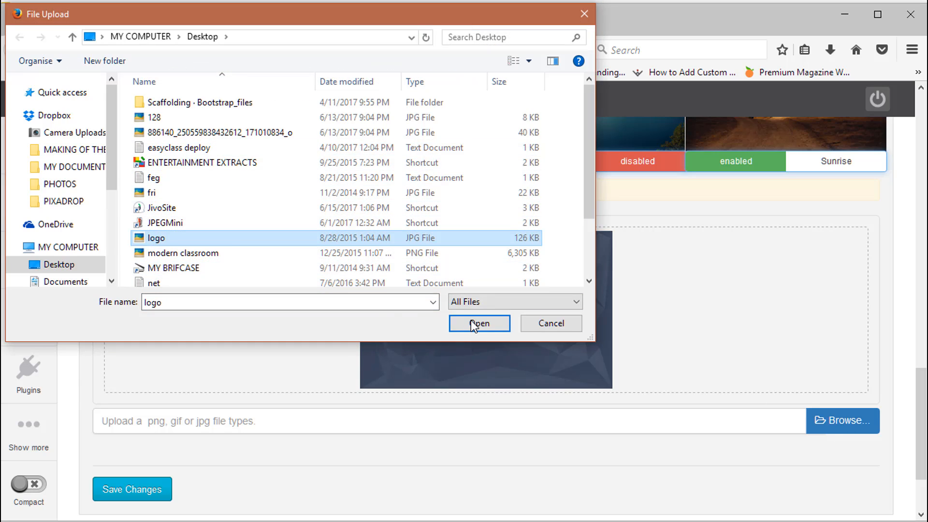
click(472, 321)
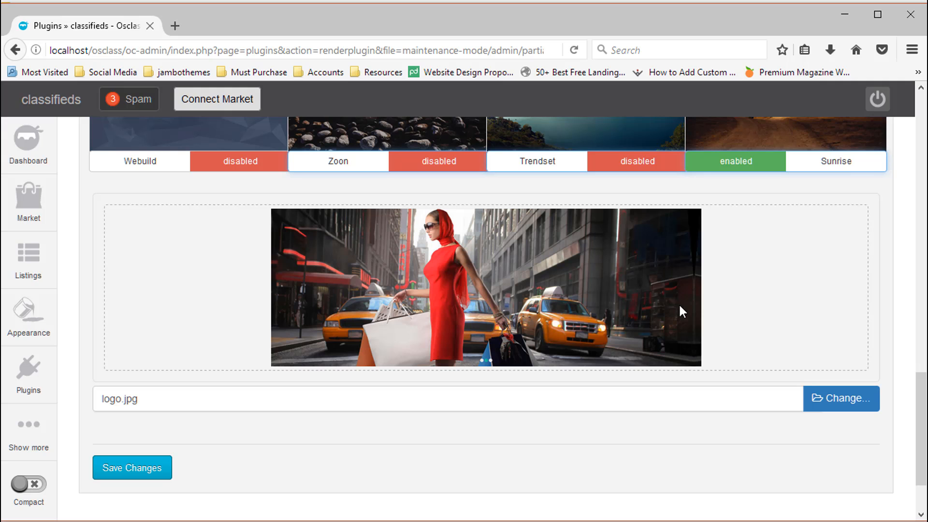
drag(922, 418, 906, 103)
In the CountDown settings, set the end date to 27 December 2017
click(317, 268)
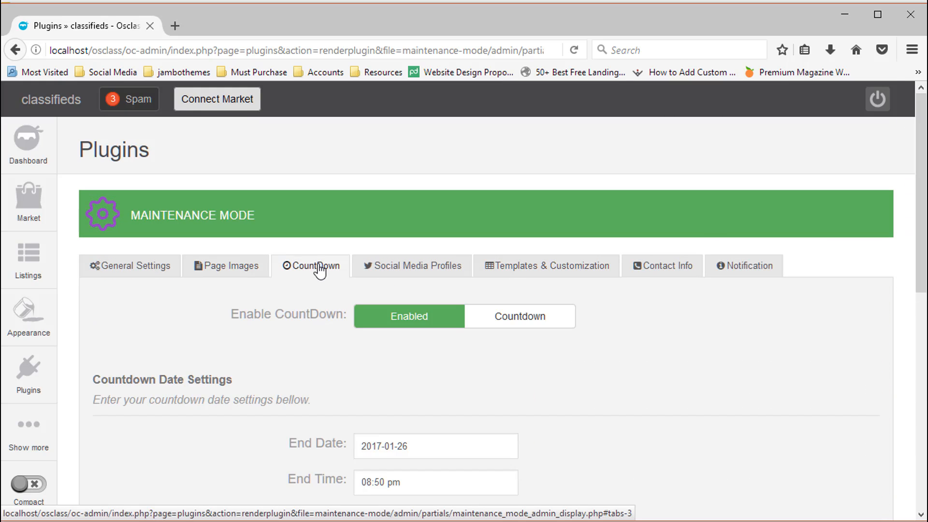
drag(922, 238, 922, 275)
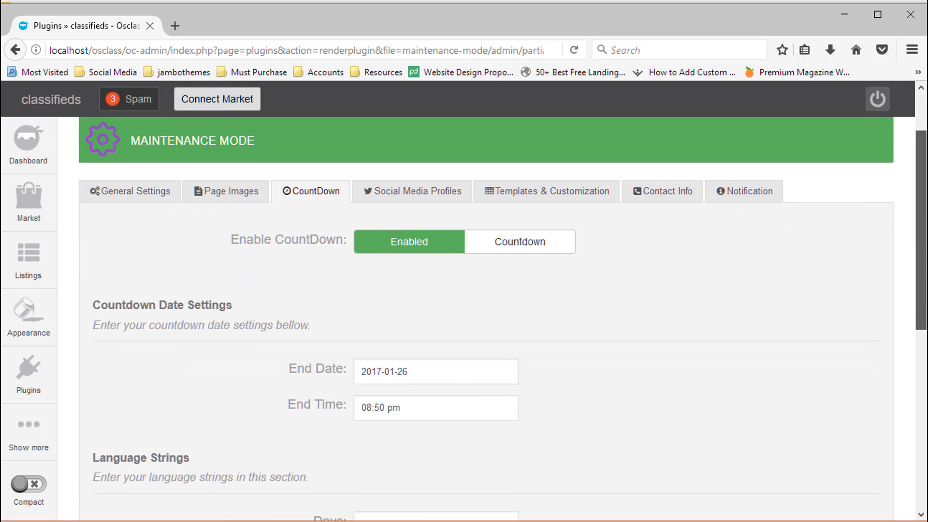
click(420, 373)
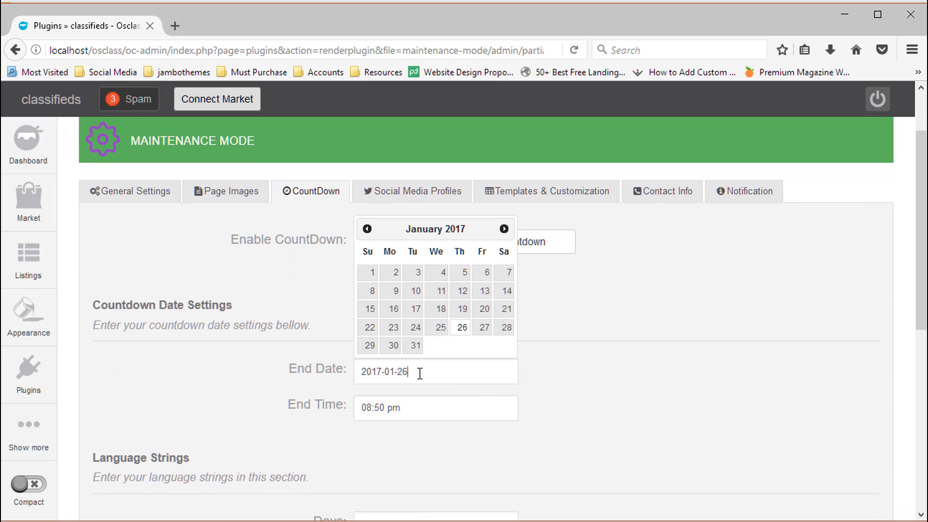
click(503, 230)
click(504, 230)
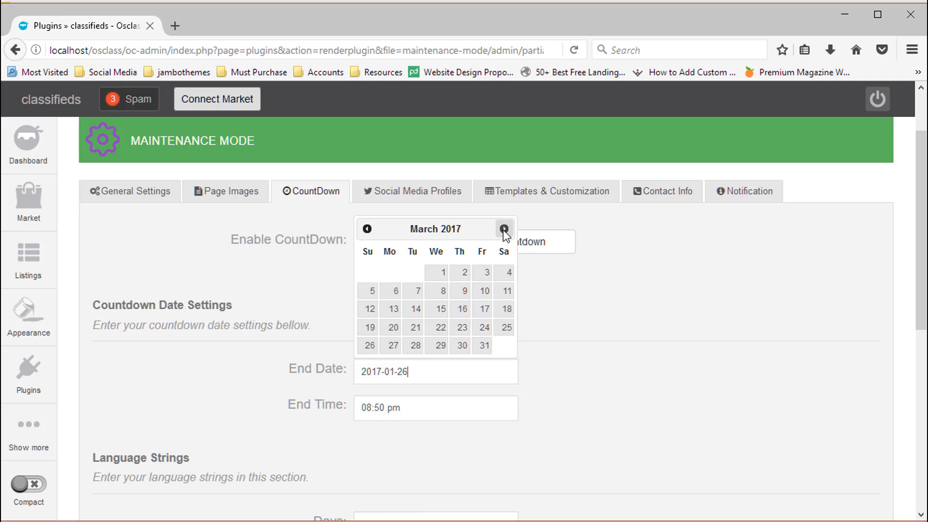
click(504, 230)
click(504, 230)
click(504, 230)
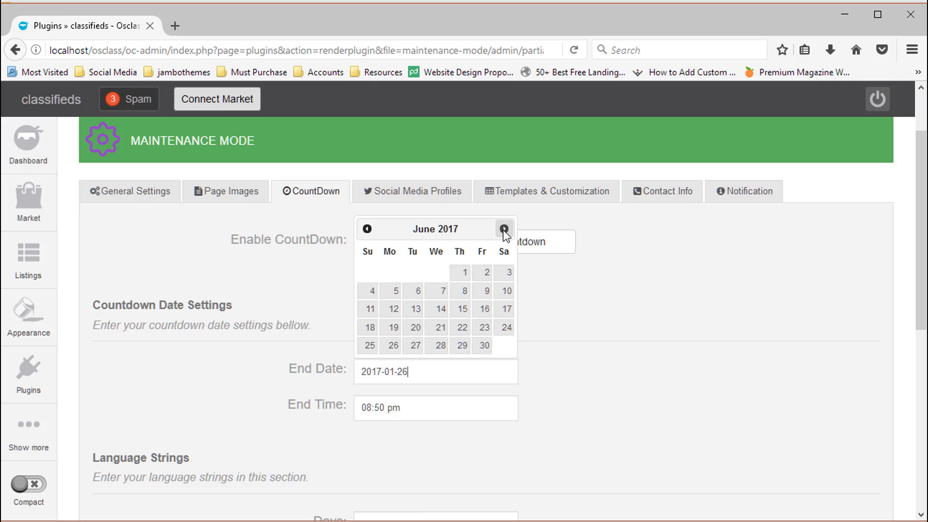
click(504, 230)
click(504, 230)
click(504, 230)
click(504, 230)
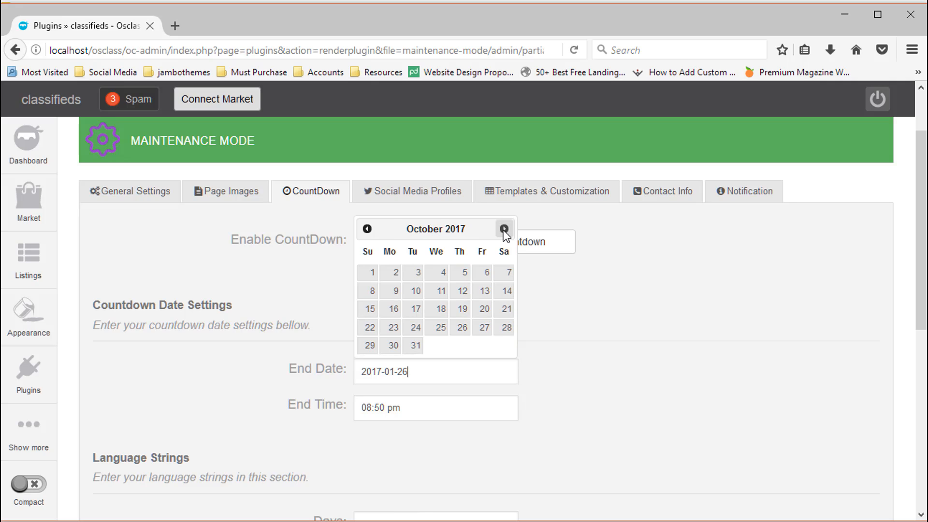
click(504, 230)
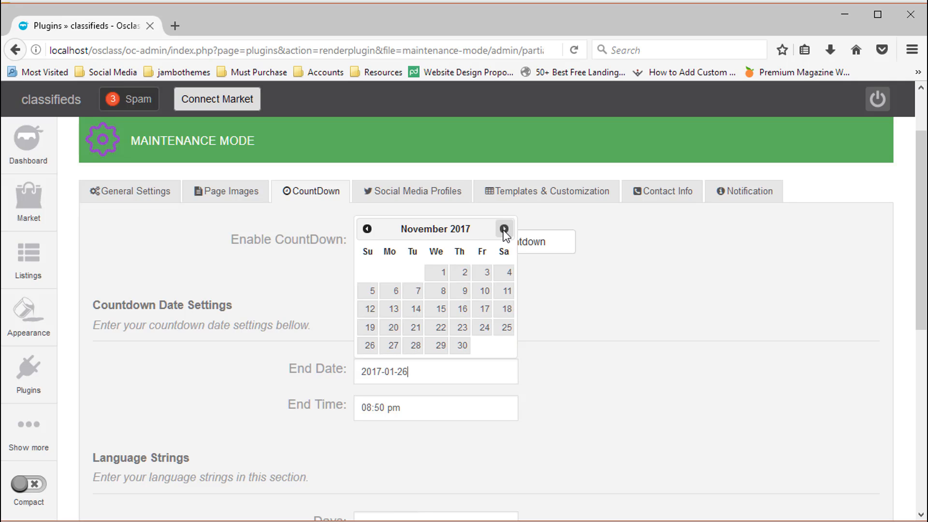
click(504, 230)
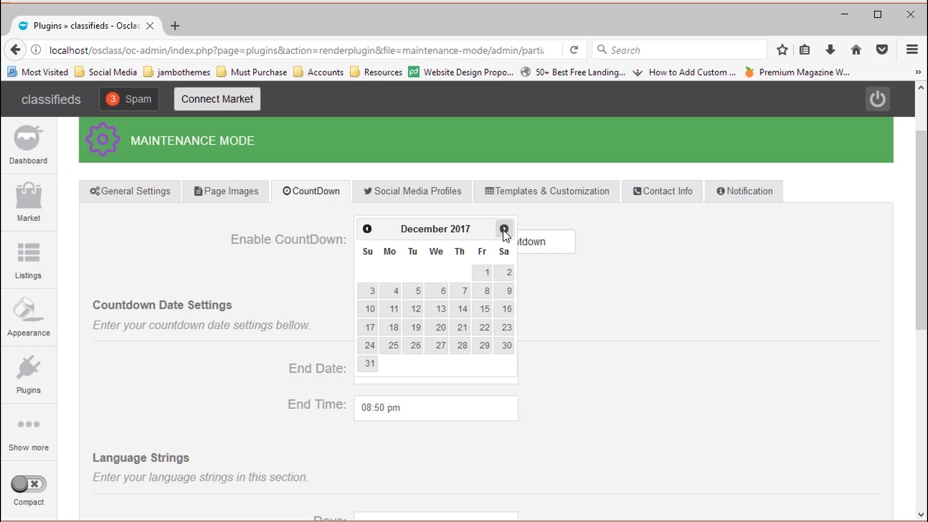
click(441, 348)
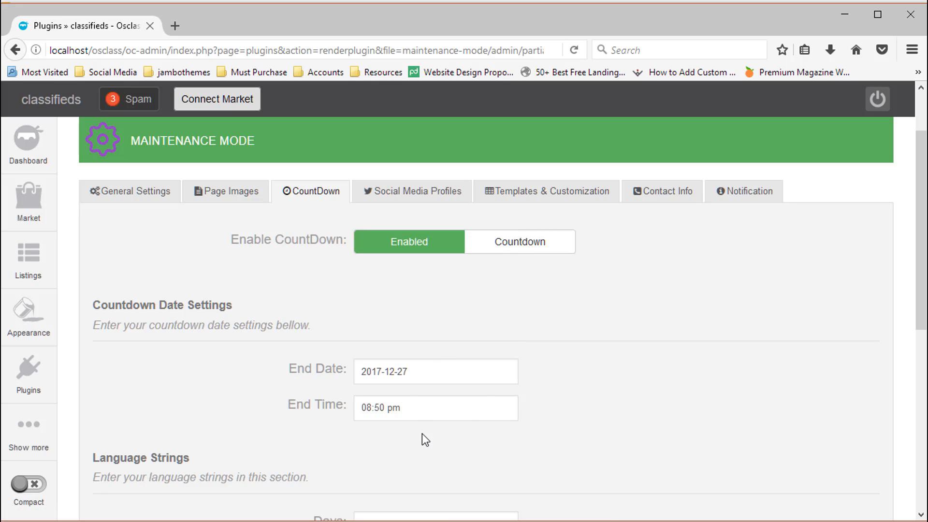
Set the countdown end time to 12:50 pm and leave the countdown enabled
click(414, 409)
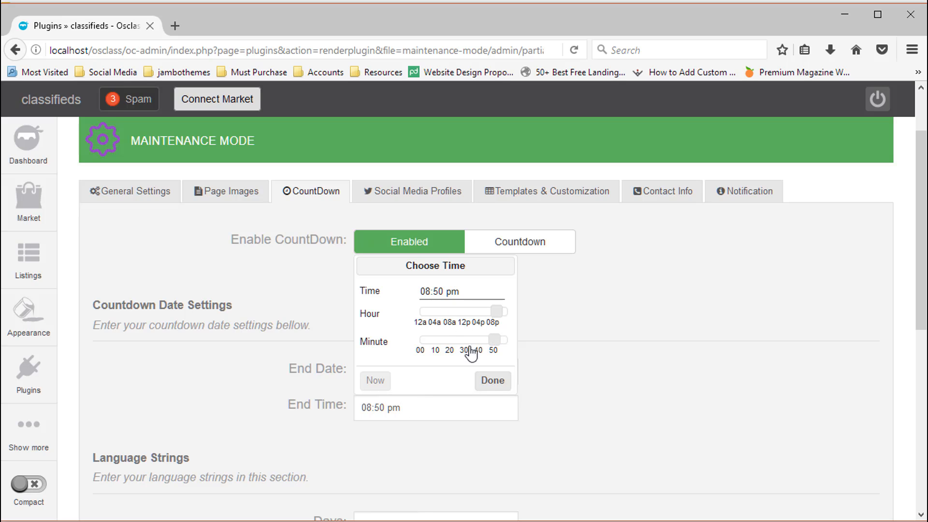
click(466, 314)
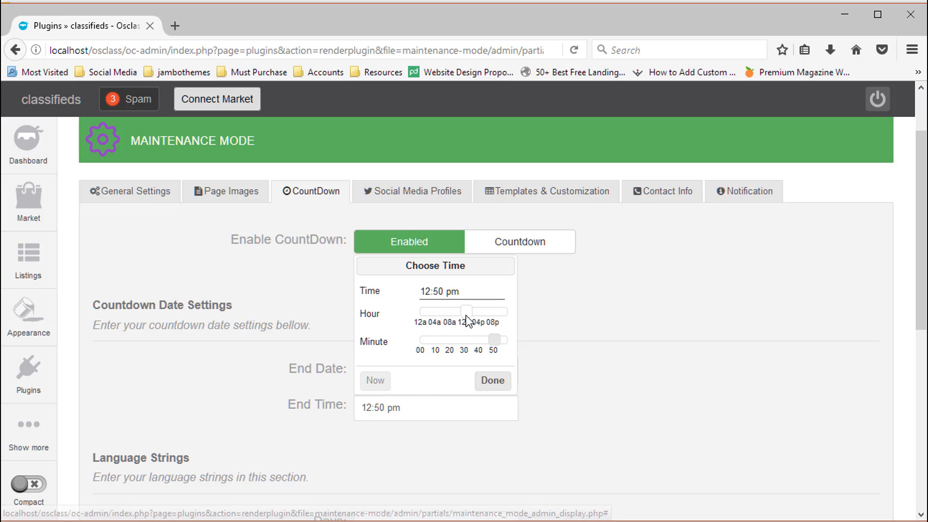
click(493, 380)
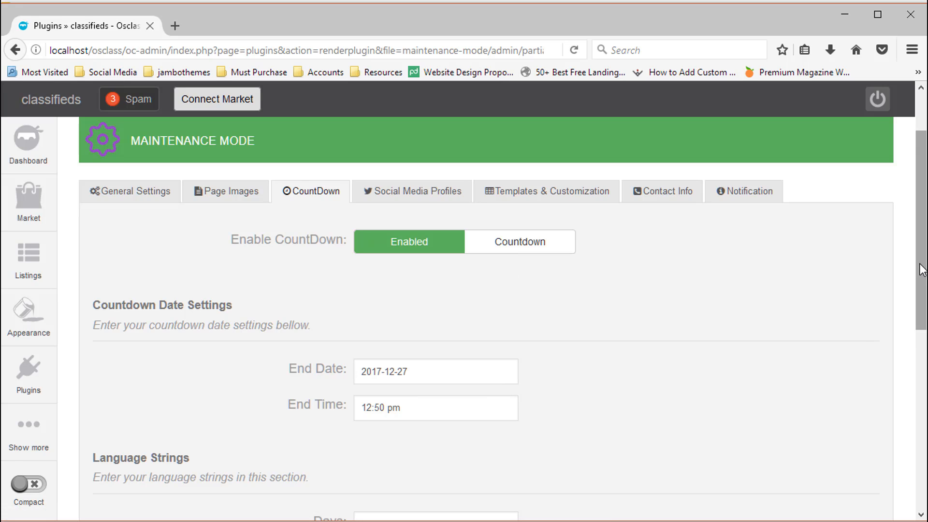
drag(923, 266, 923, 296)
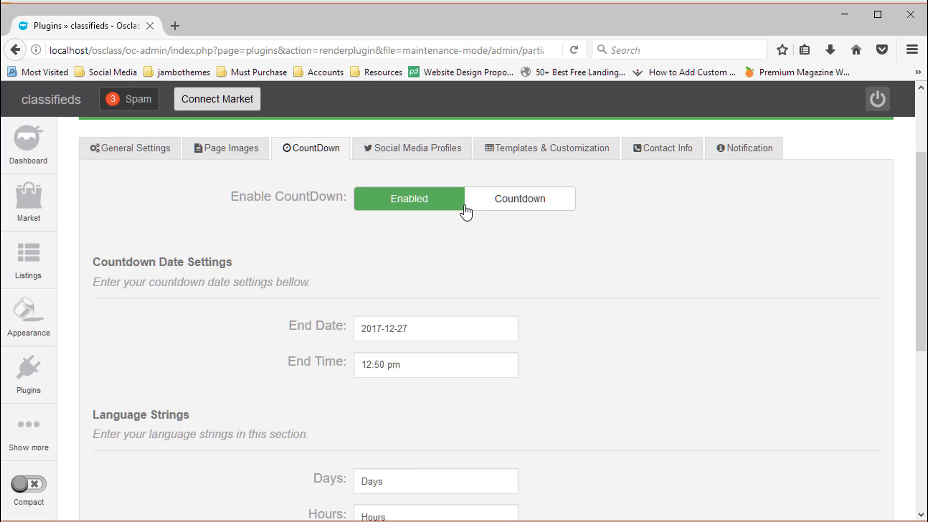
click(488, 208)
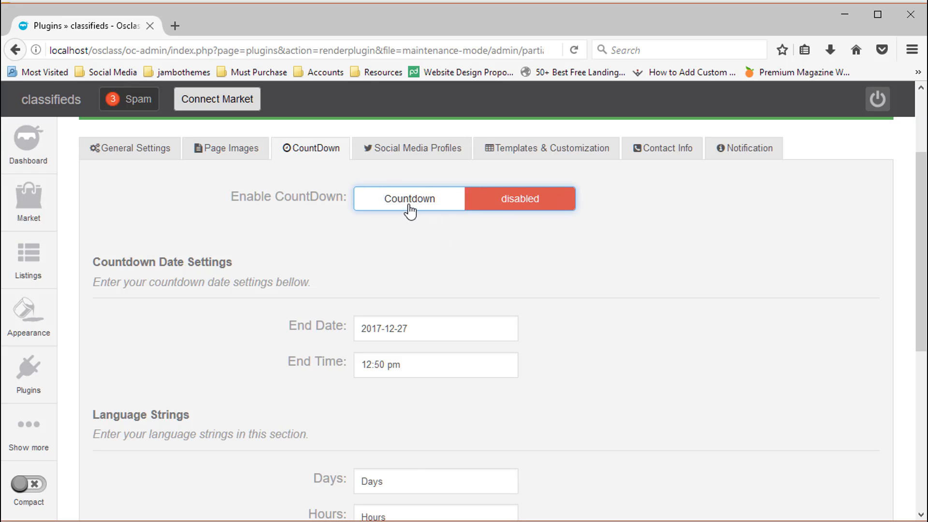
click(507, 216)
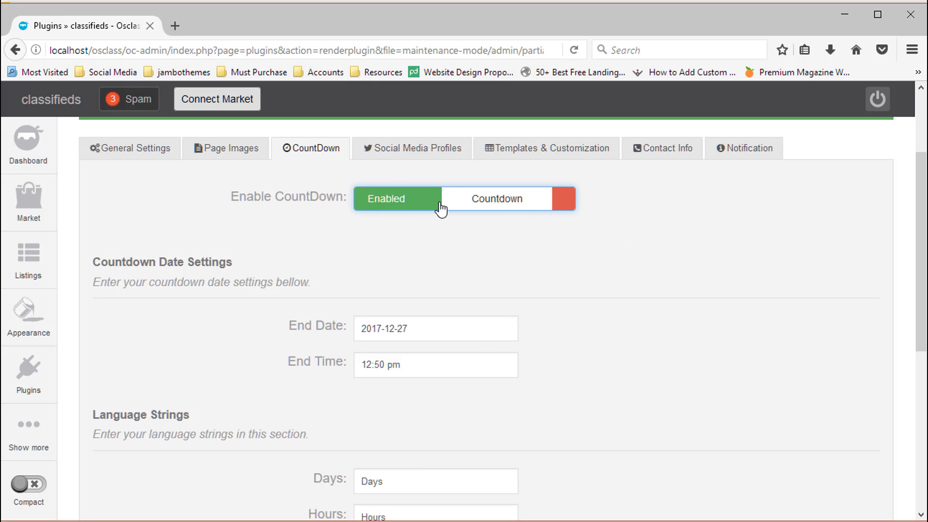
Check the Days label in Language Strings and save the countdown settings
drag(923, 312, 923, 407)
drag(412, 288, 289, 288)
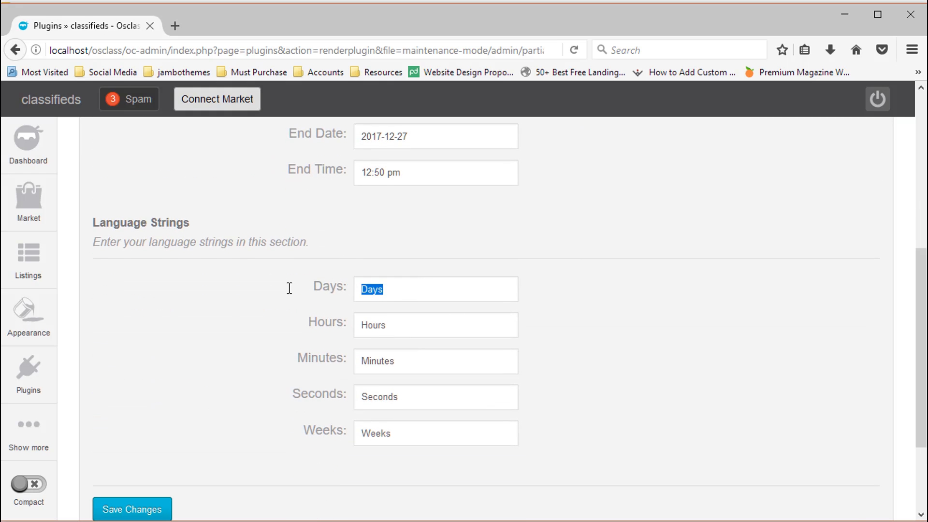
click(412, 297)
drag(923, 307, 923, 333)
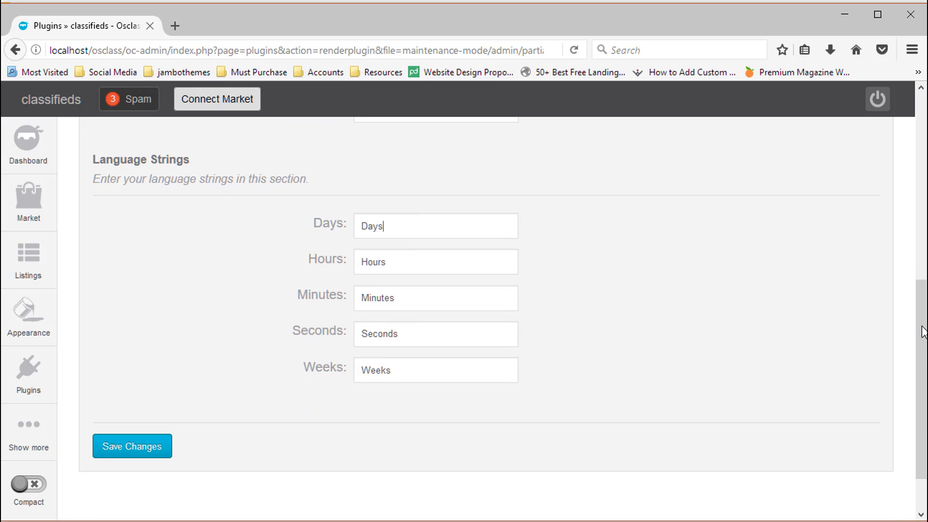
double_click(395, 232)
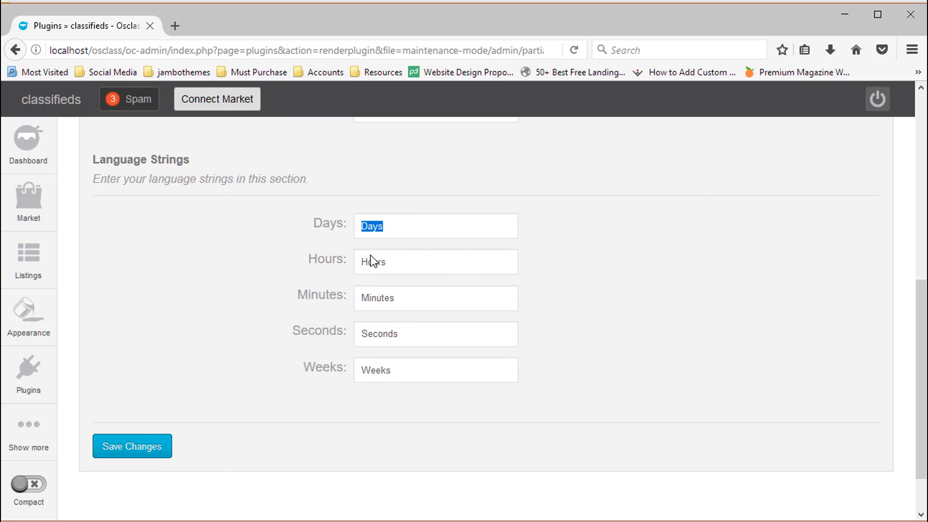
click(111, 445)
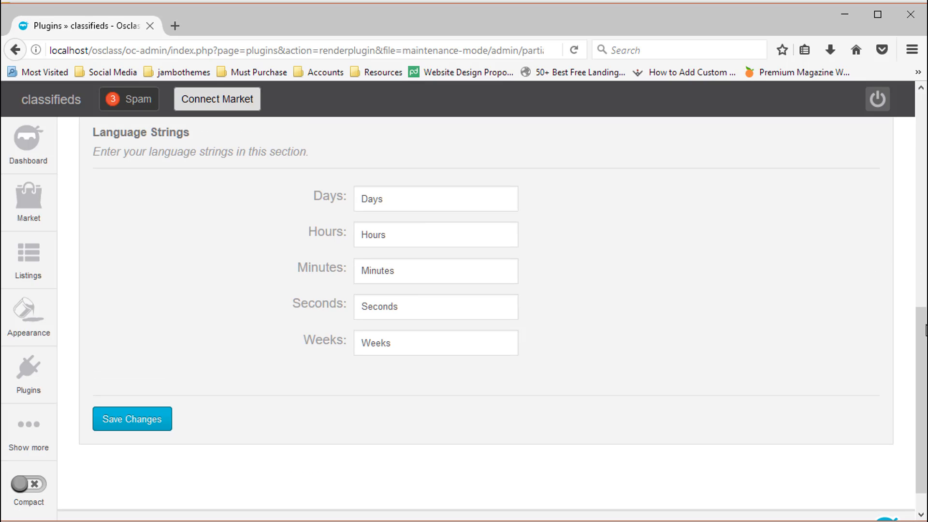
Go to the Social Media Profiles settings
drag(926, 330, 925, 231)
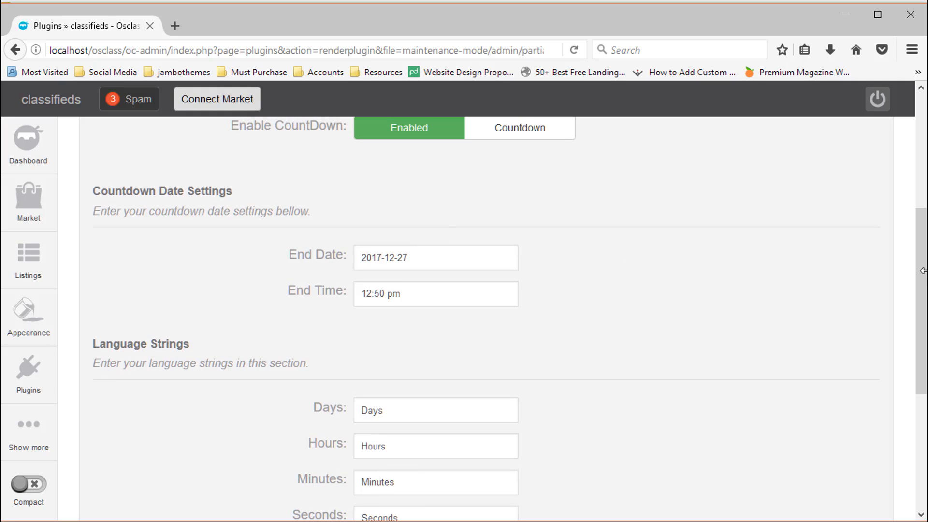
drag(923, 270, 923, 174)
click(434, 282)
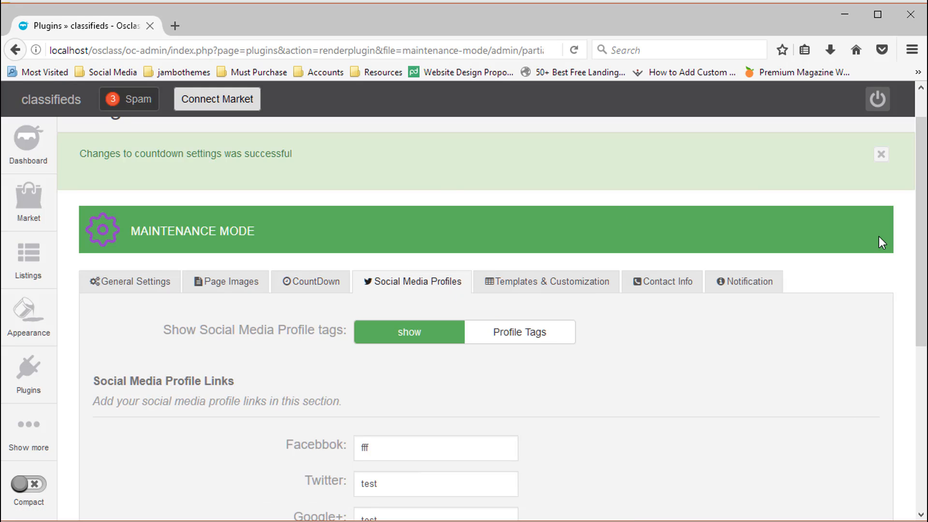
click(539, 336)
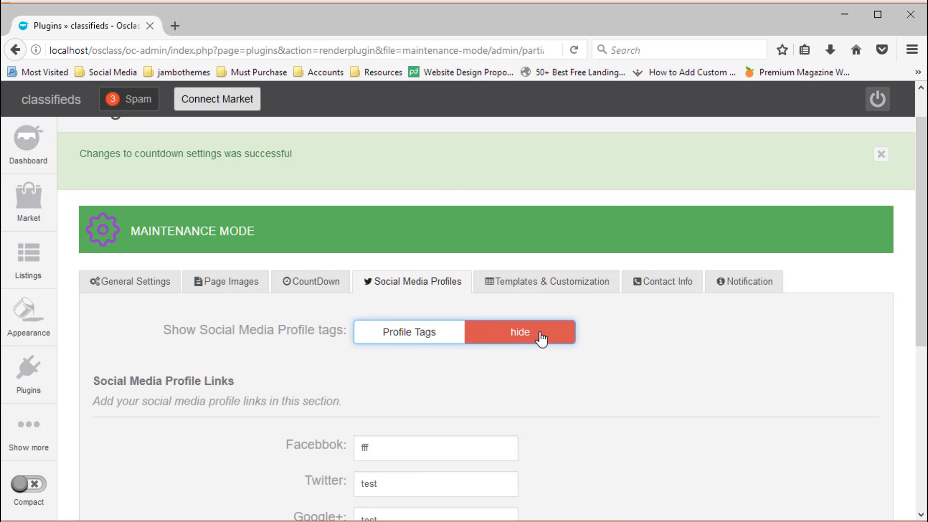
click(444, 335)
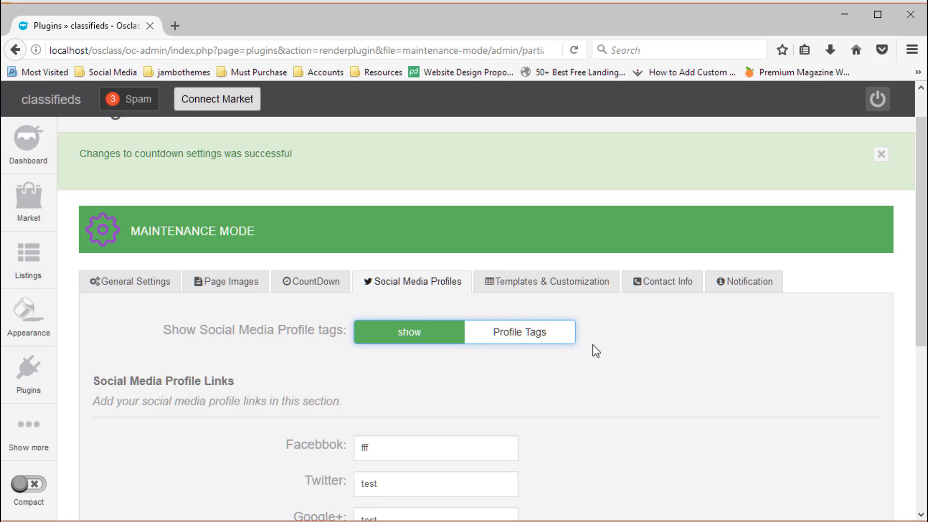
scroll(922, 236, down, 2)
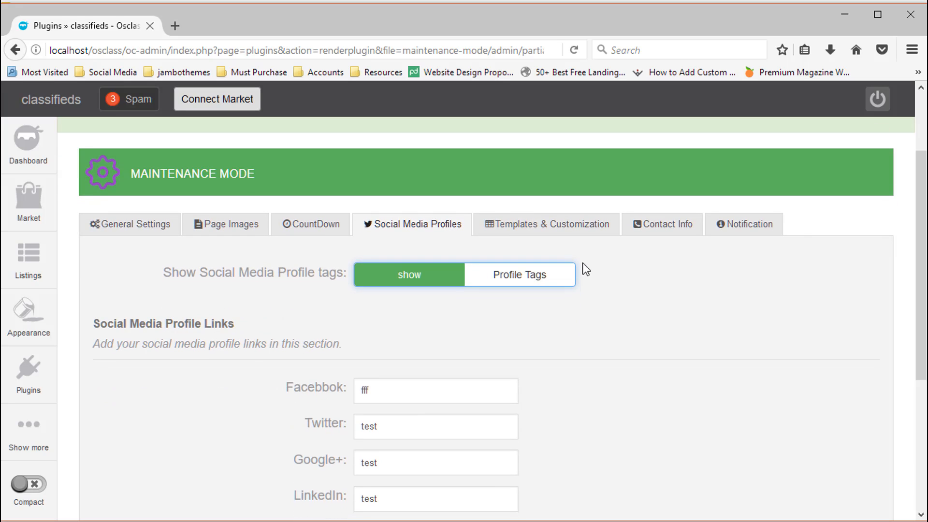
scroll(923, 283, down, 3)
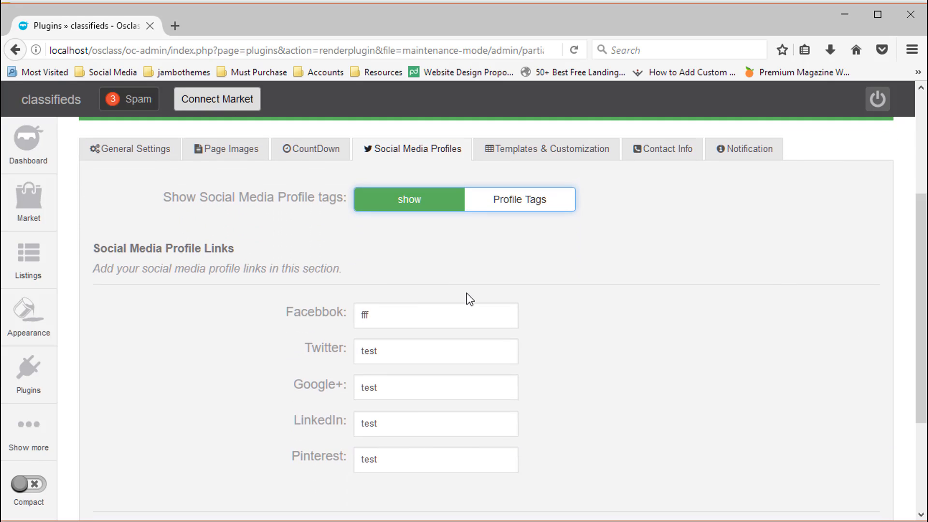
drag(401, 323, 305, 320)
key(BackSpace)
text(h)
key(BackSpace)
text(http://facebook.c)
text(om)
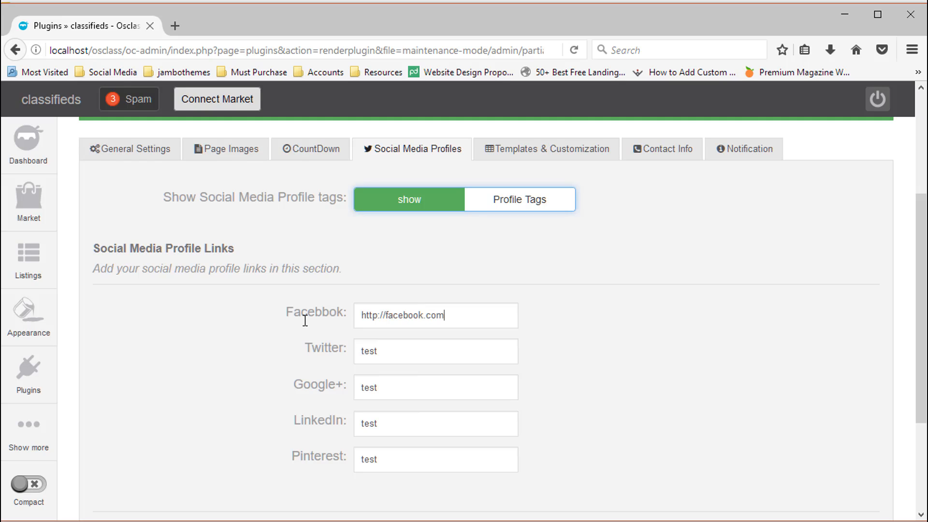
key(ctrl+a)
key(ctrl+c)
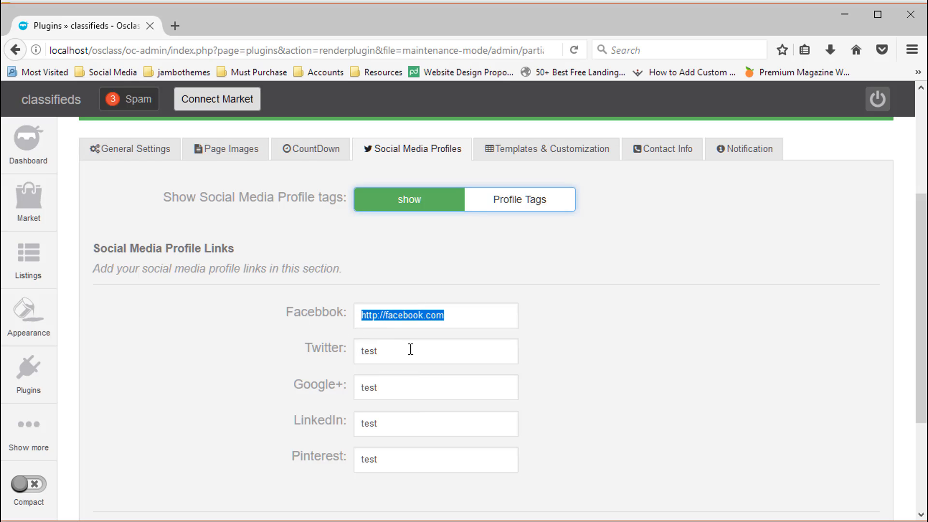
drag(410, 349, 288, 352)
key(ctrl+v)
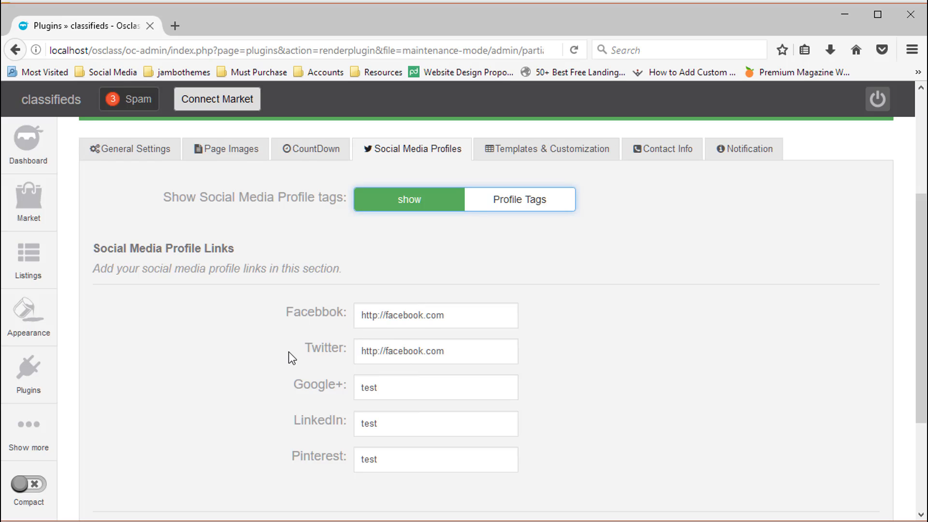
drag(379, 386, 333, 387)
key(ctrl+v)
drag(423, 425, 329, 414)
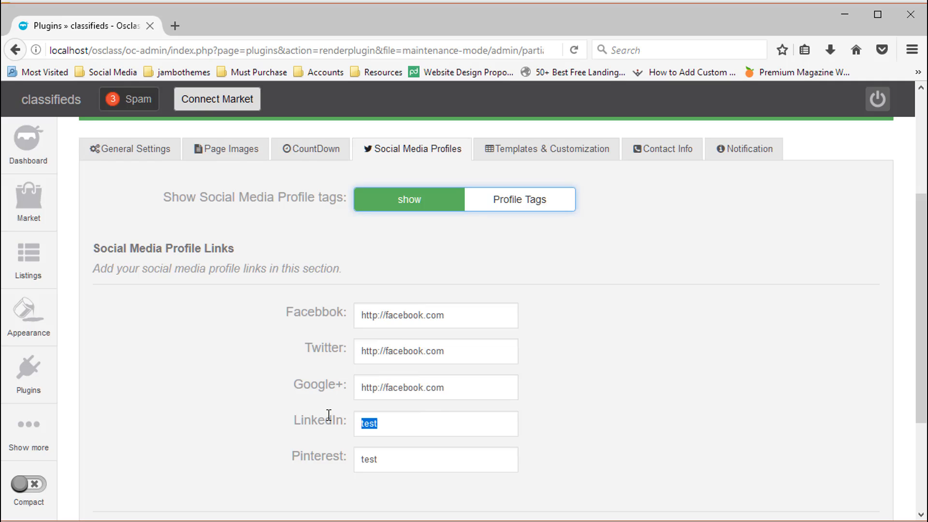
key(ctrl+v)
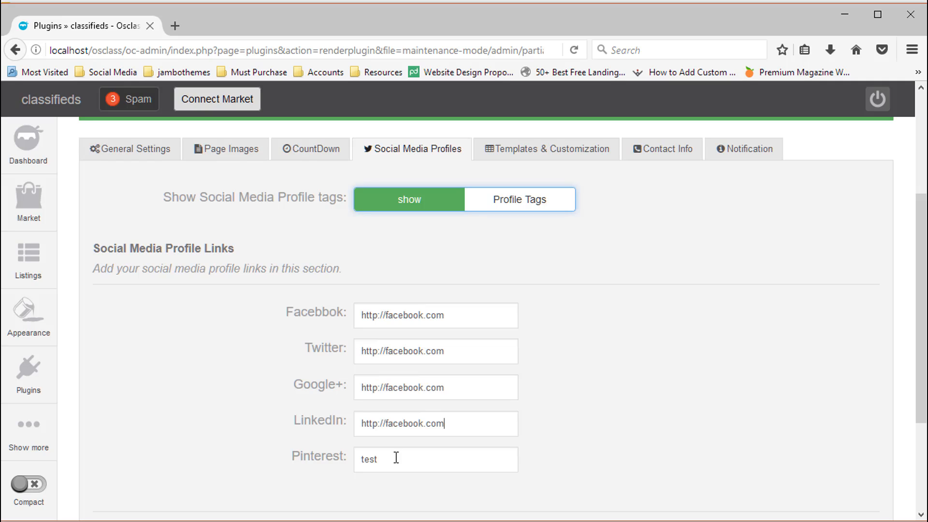
drag(396, 458, 330, 454)
key(ctrl+v)
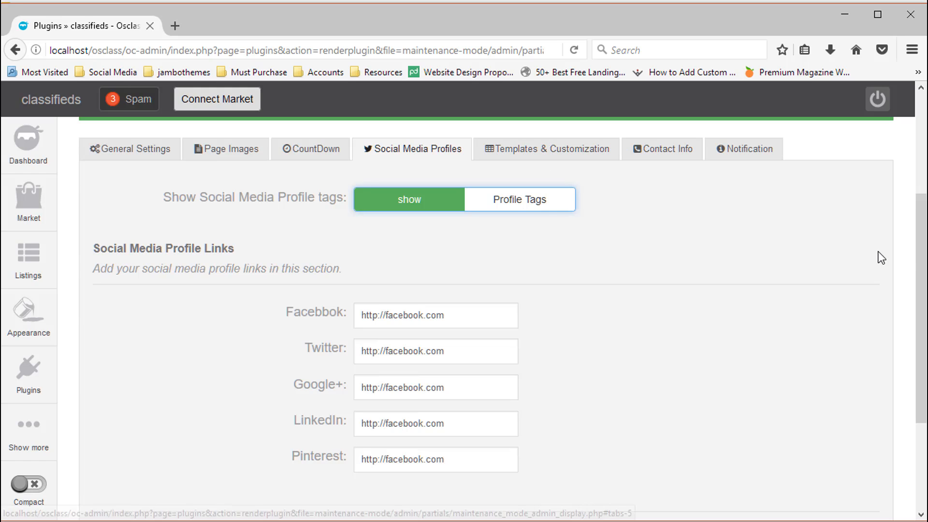
scroll(488, 387, down, 3)
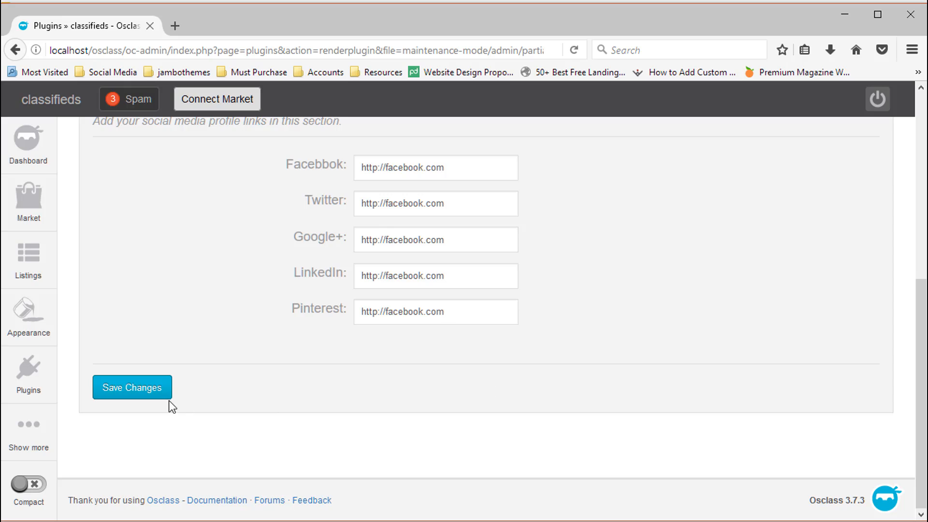
click(153, 392)
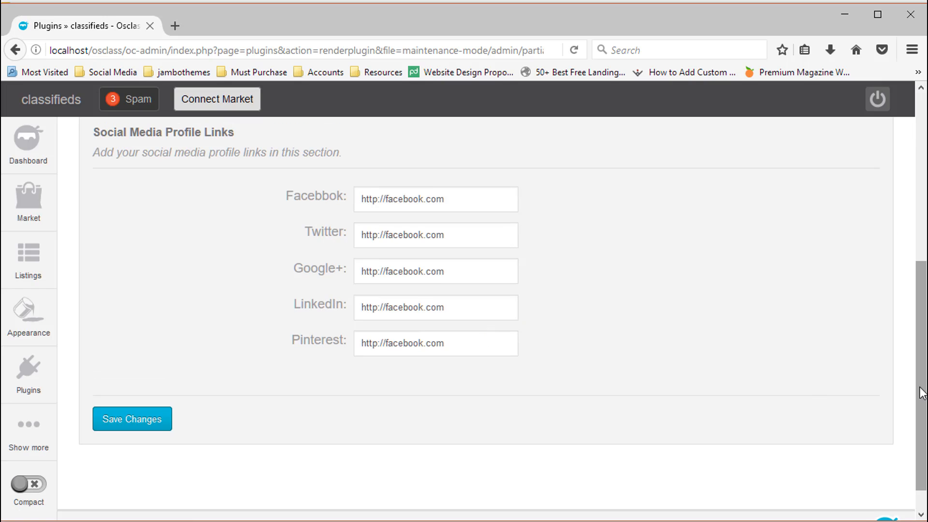
scroll(884, 289, up, 4)
Open Templates & Customization, check the teal background colour unchanged, and view the template cards
click(519, 240)
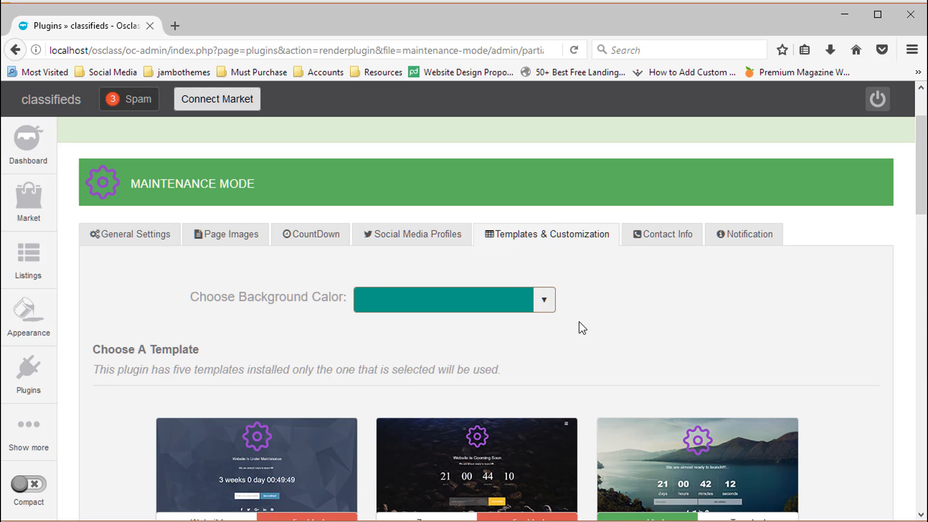
click(520, 309)
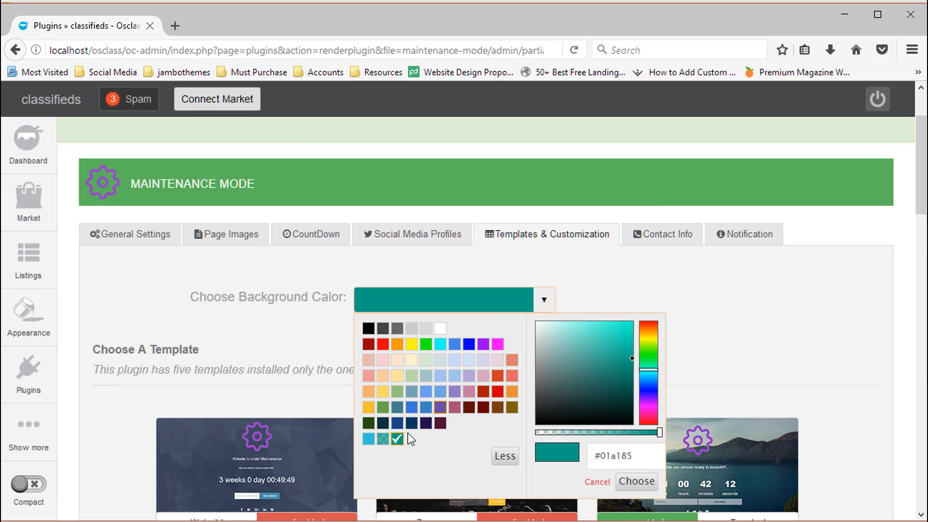
click(623, 280)
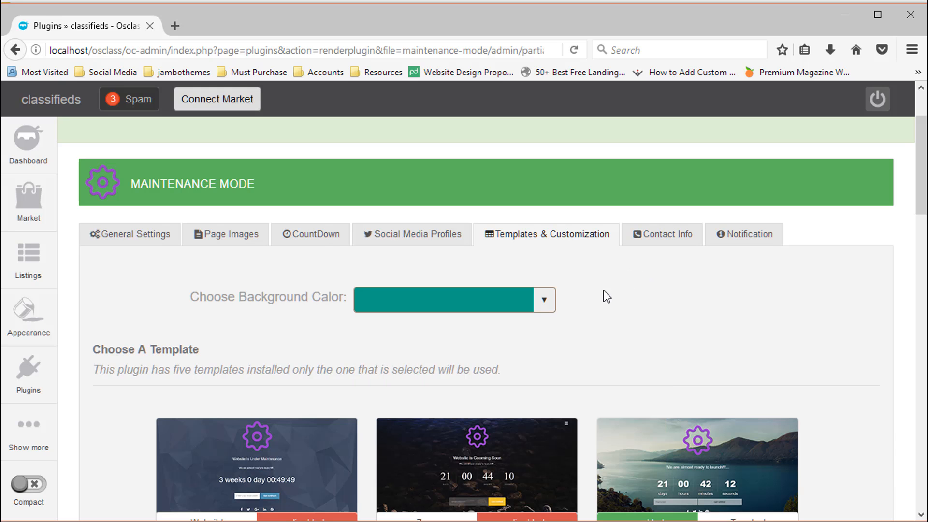
scroll(441, 404, down, 3)
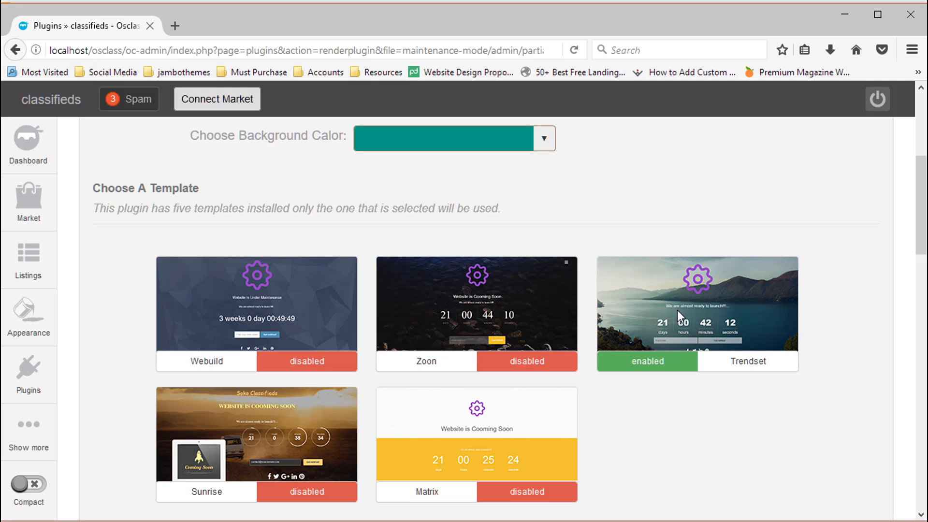
drag(920, 243, 921, 269)
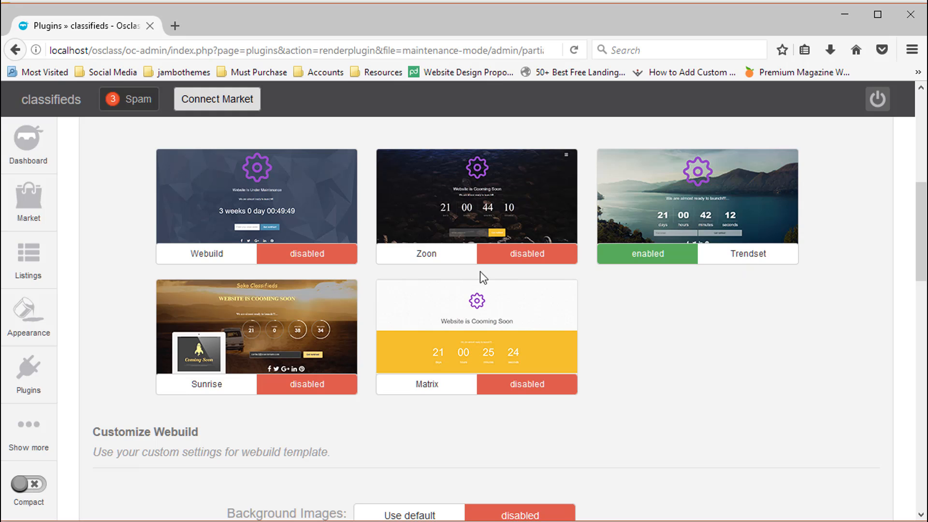
Enable the Zoon template card in place of Trendset and save the changes
click(437, 260)
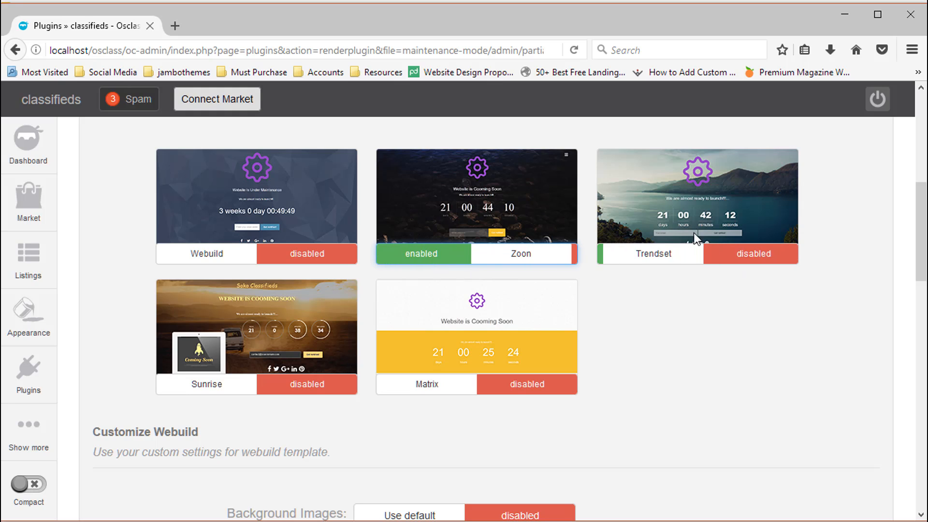
drag(923, 263, 924, 337)
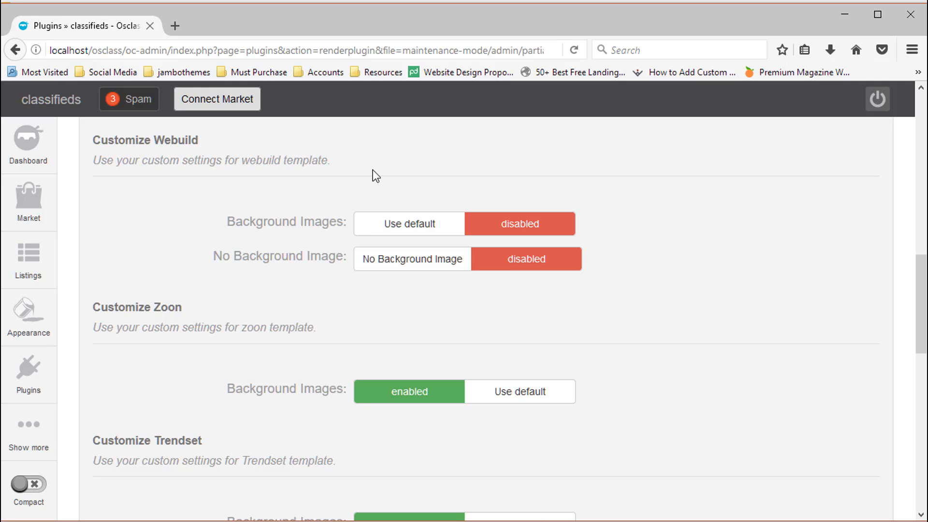
drag(920, 302, 908, 221)
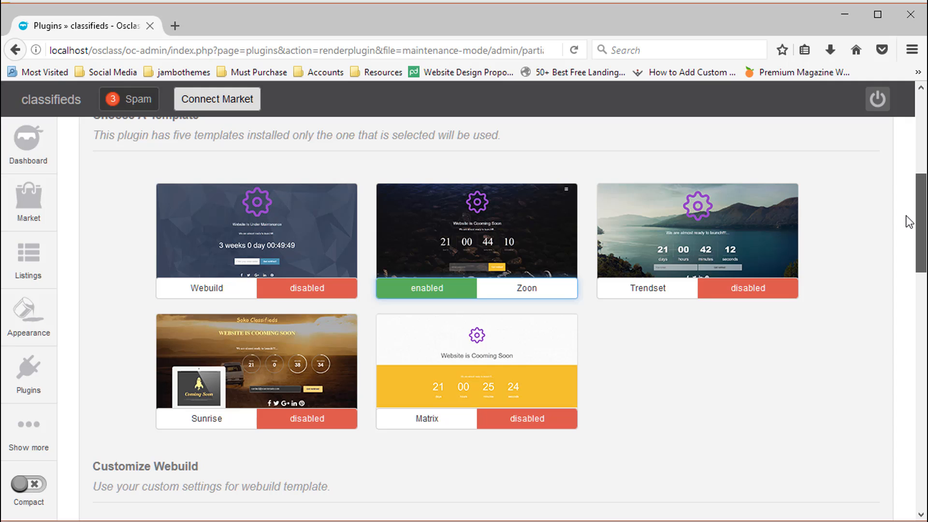
drag(909, 221, 924, 417)
click(391, 385)
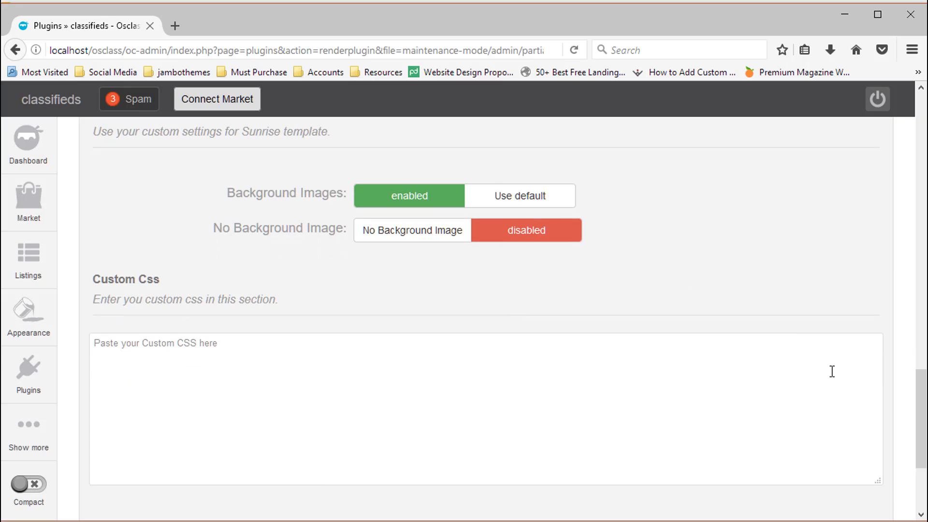
drag(920, 406, 922, 413)
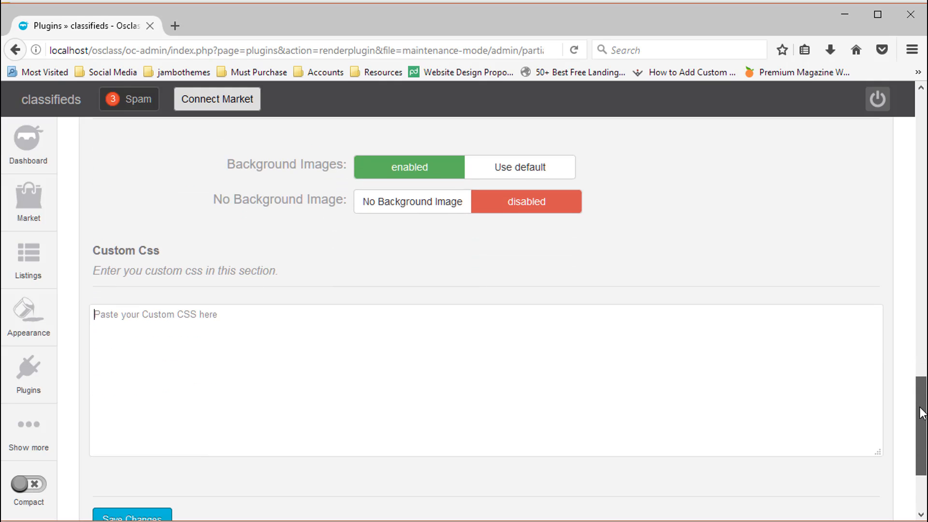
drag(921, 413, 908, 282)
scroll(732, 379, down, 10)
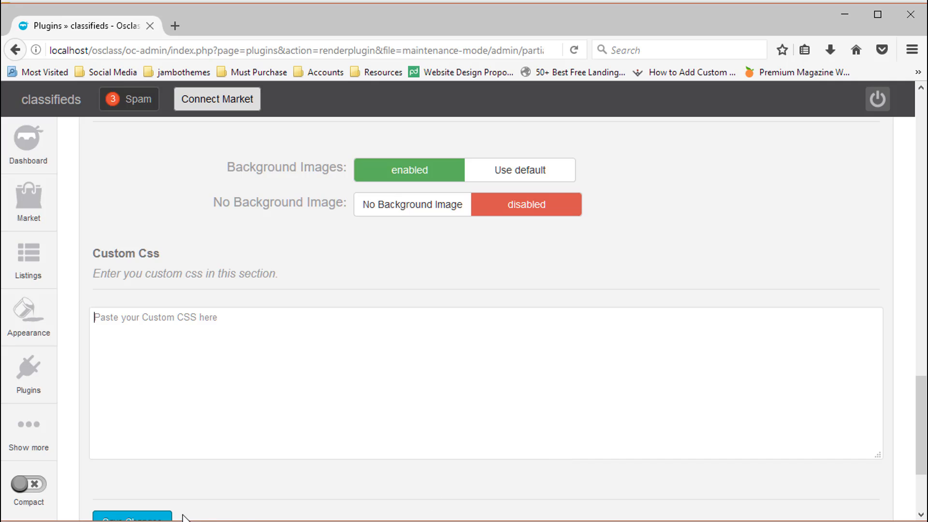
click(163, 516)
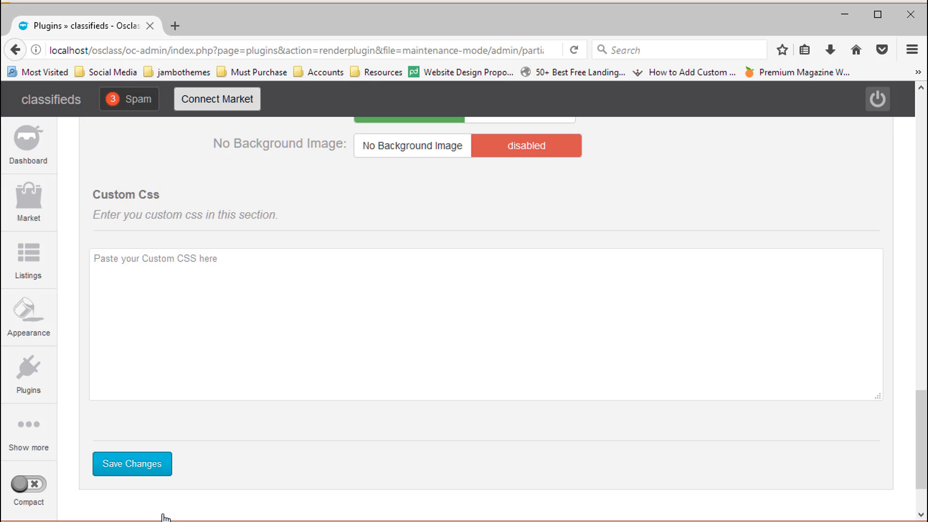
drag(918, 428, 923, 156)
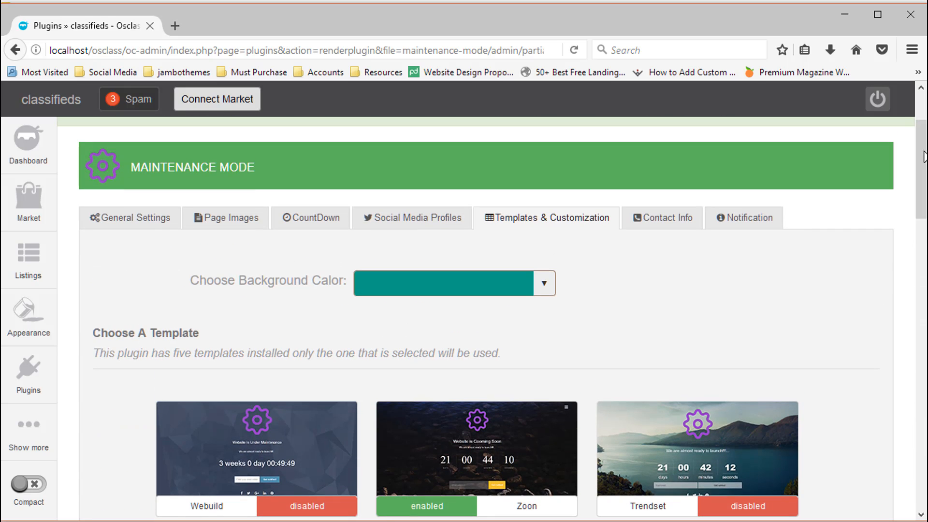
On the Contact Info tab, replace the placeholder contact phone number with the new number
click(657, 217)
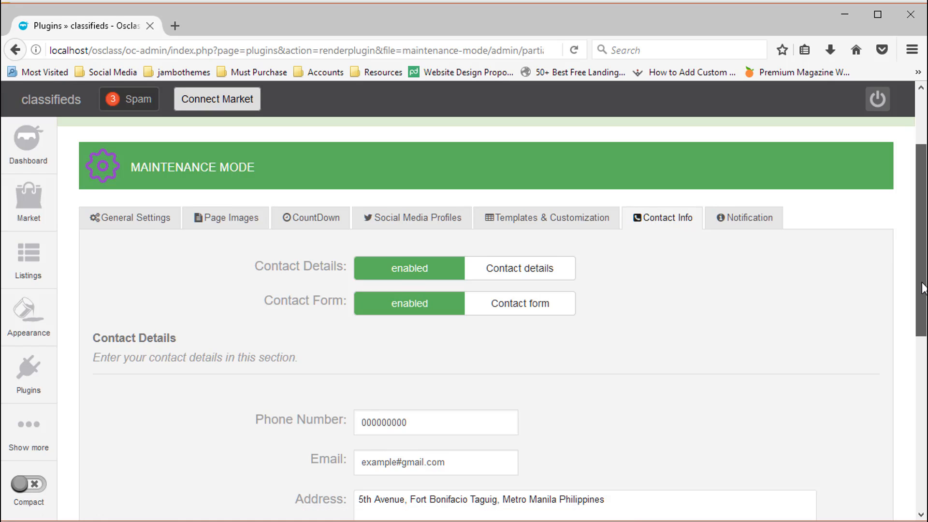
drag(923, 278, 923, 306)
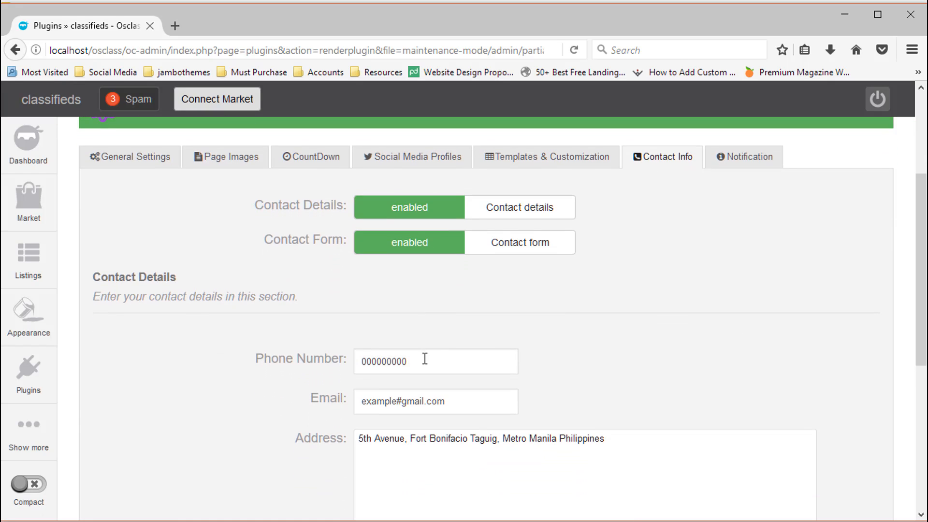
drag(426, 361, 271, 362)
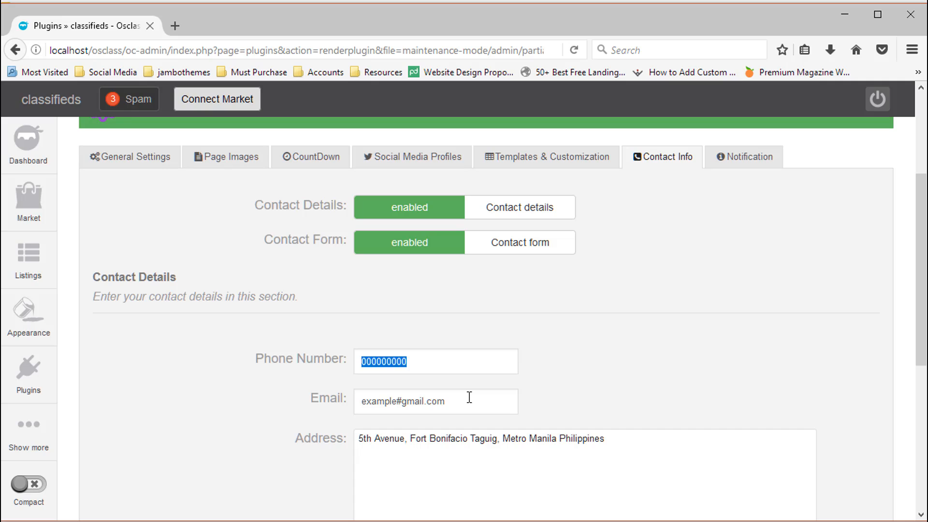
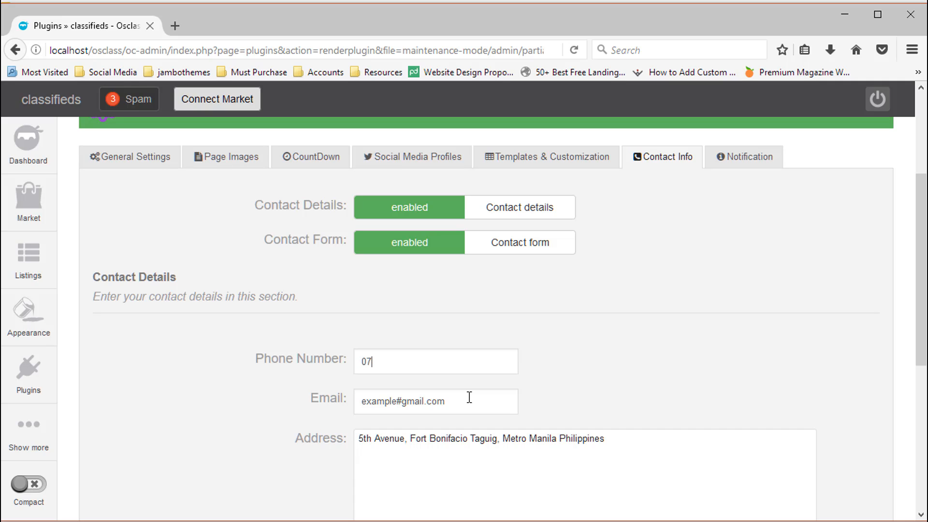
Replace the contact email with the new address, save the contact details, and review the toggles
drag(442, 404, 340, 405)
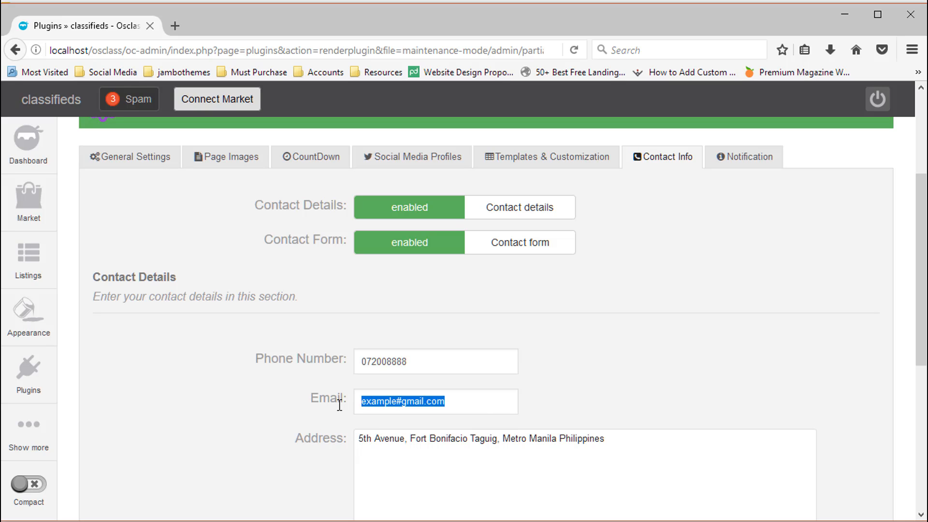
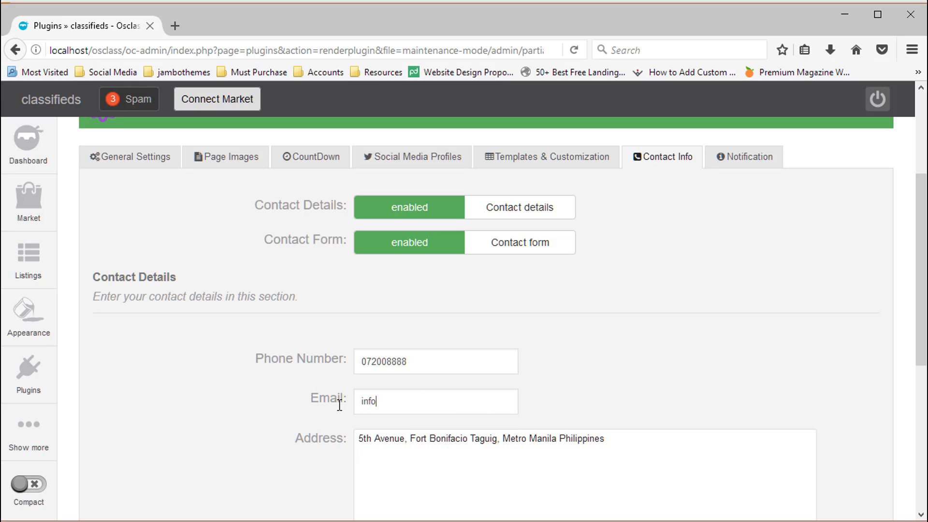
drag(626, 444, 310, 445)
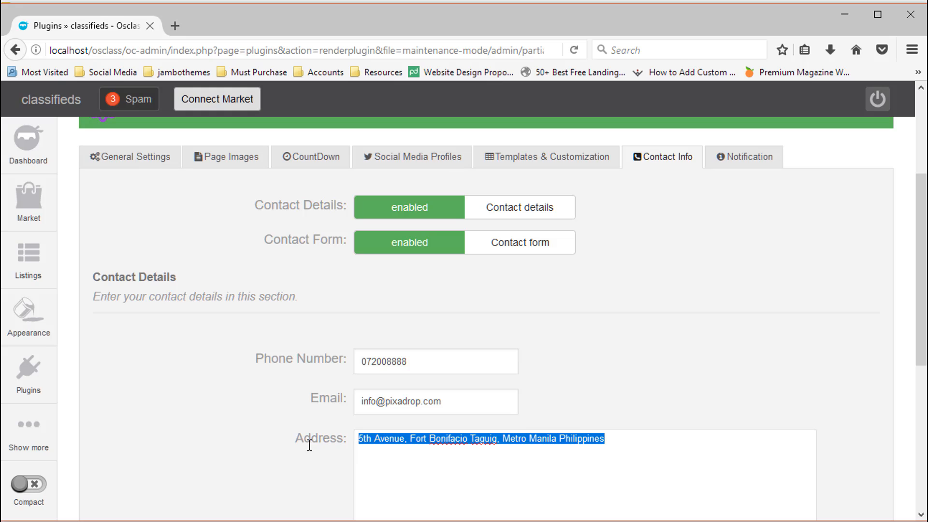
scroll(917, 321, down, 5)
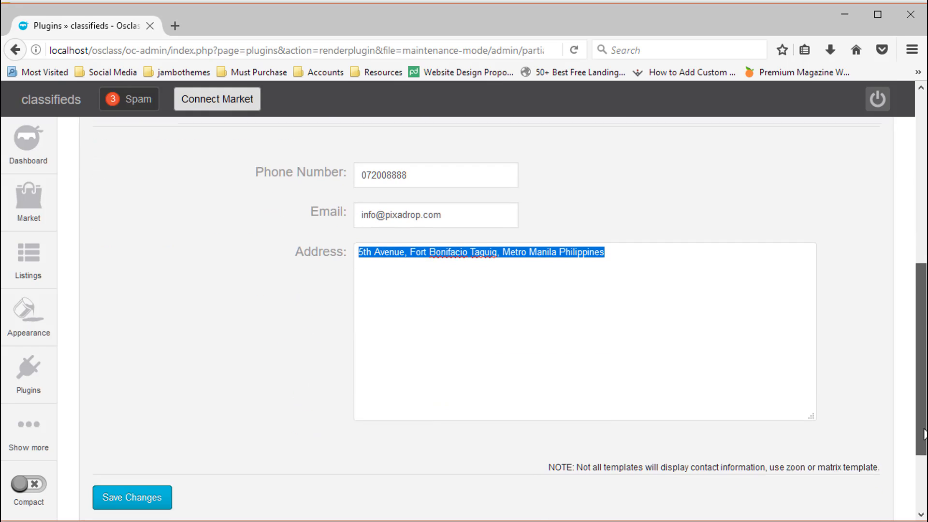
click(148, 453)
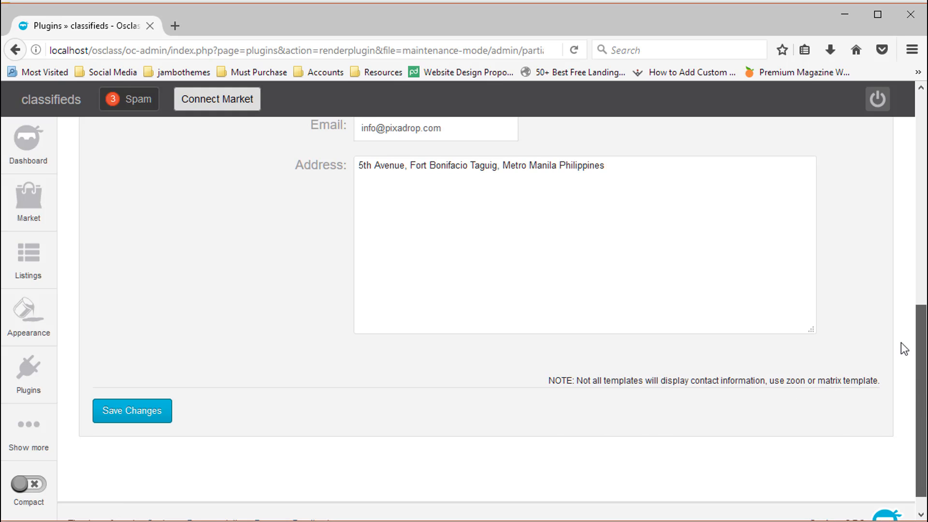
scroll(901, 342, up, 3)
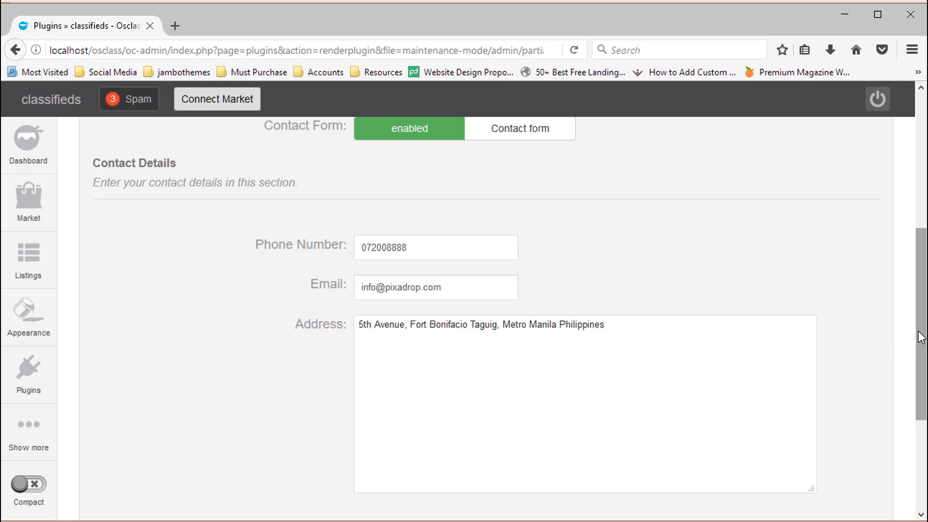
scroll(911, 261, up, 4)
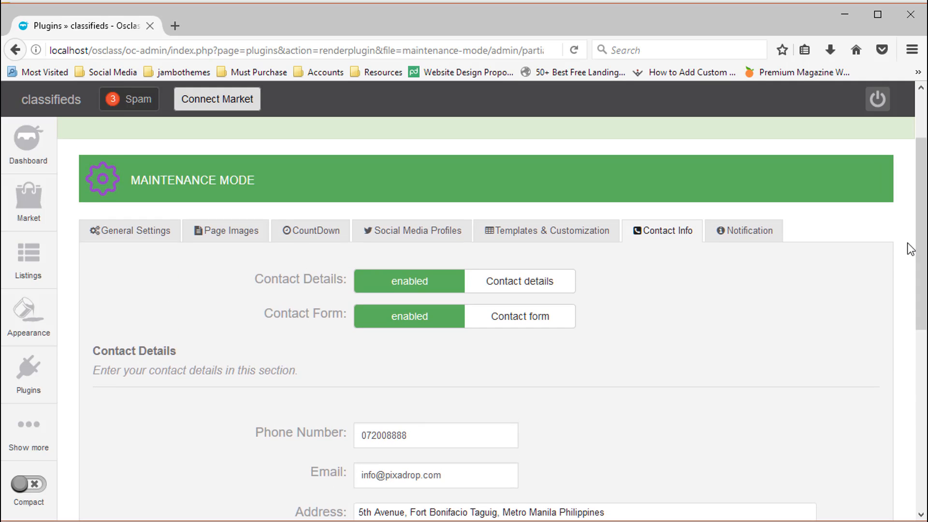
Enter the first subscriber's email address on the Notification tab
click(734, 234)
drag(922, 217, 922, 422)
scroll(509, 319, down, 1)
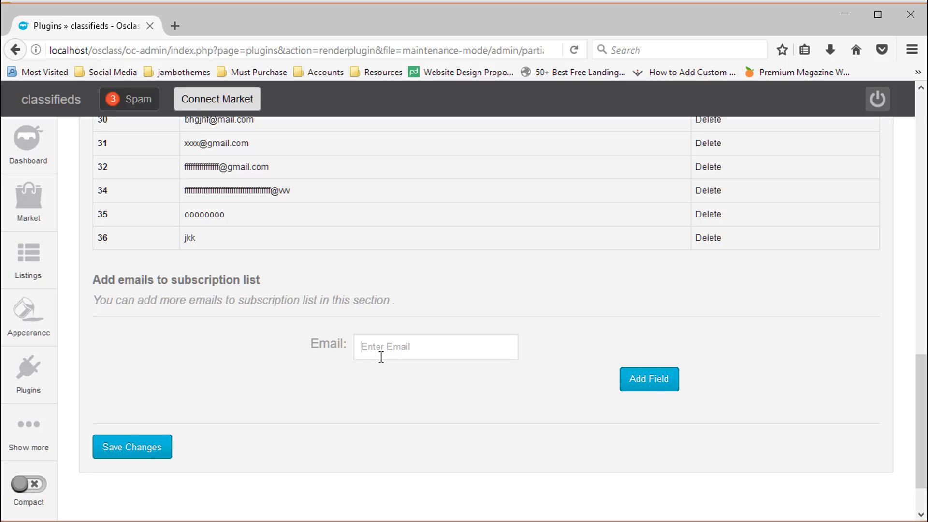
Add a second field with another subscriber's email address and save the changes
click(658, 385)
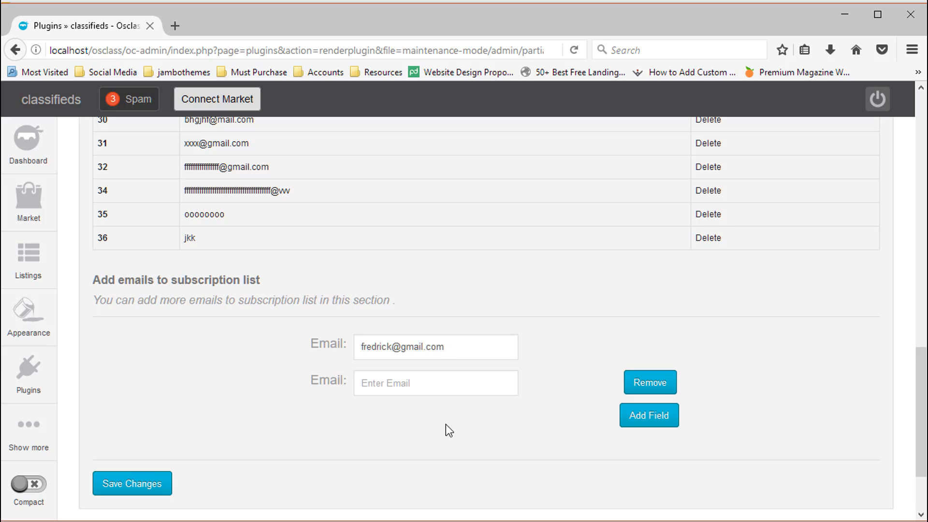
click(393, 385)
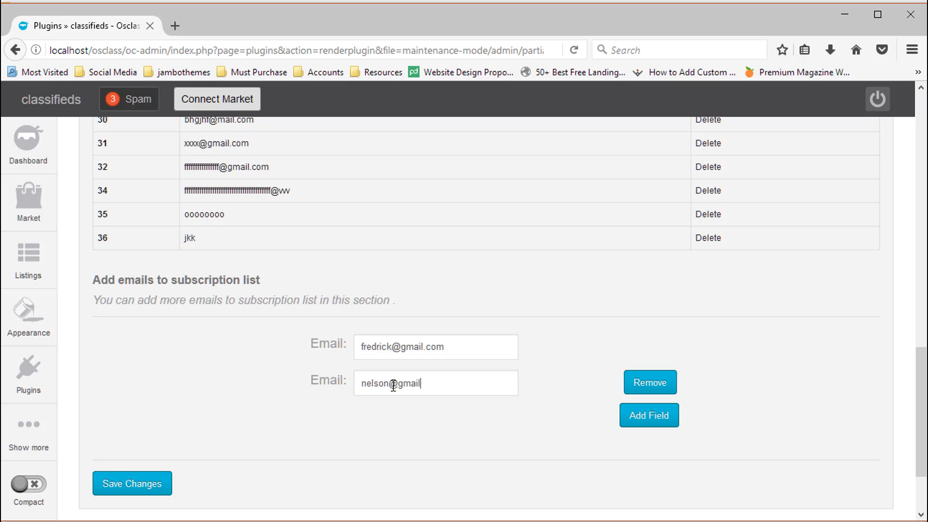
drag(922, 391, 922, 416)
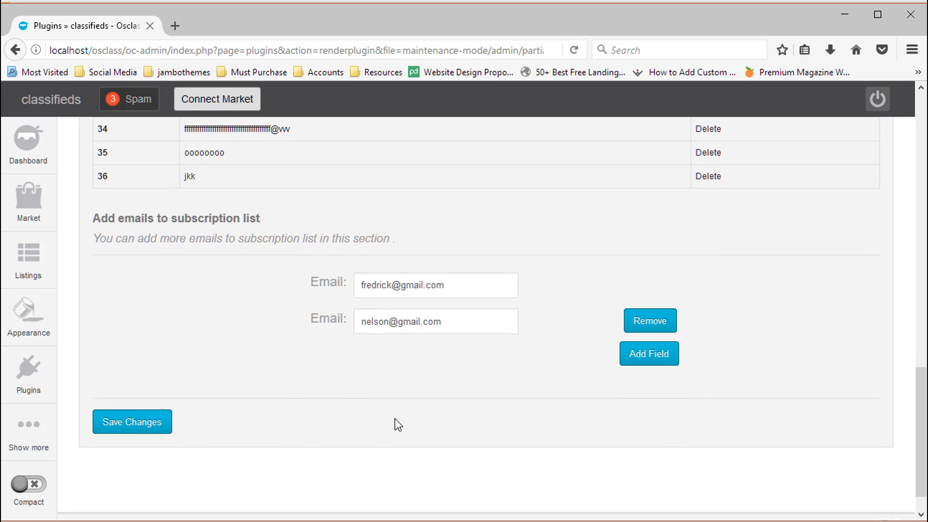
click(128, 435)
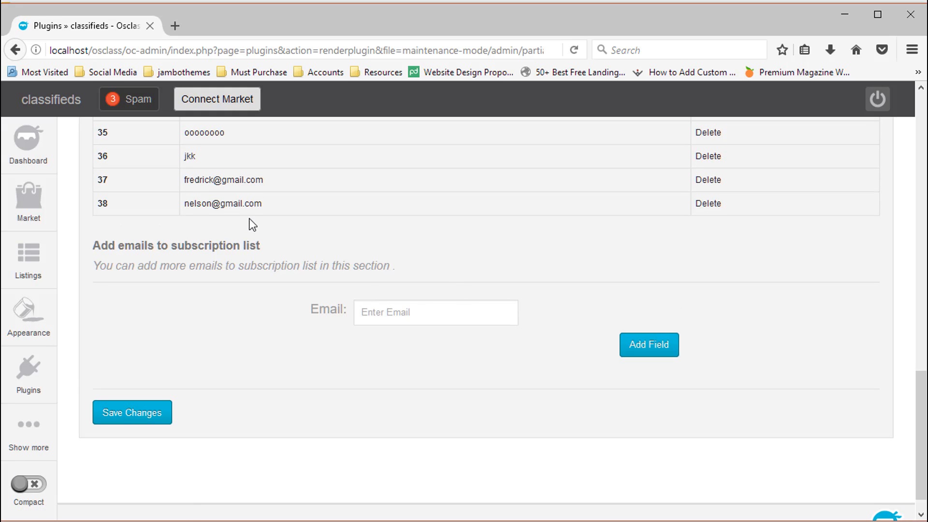
drag(269, 205, 177, 179)
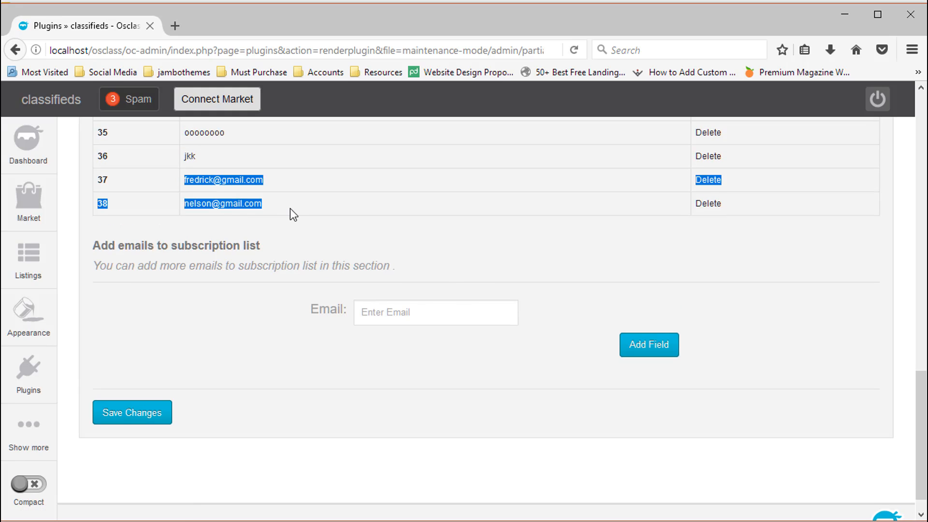
click(420, 256)
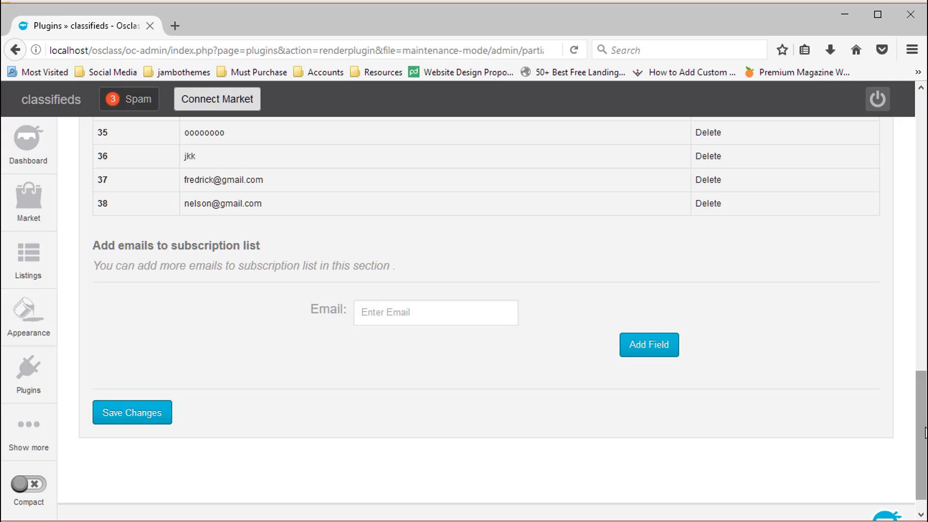
drag(920, 429, 913, 171)
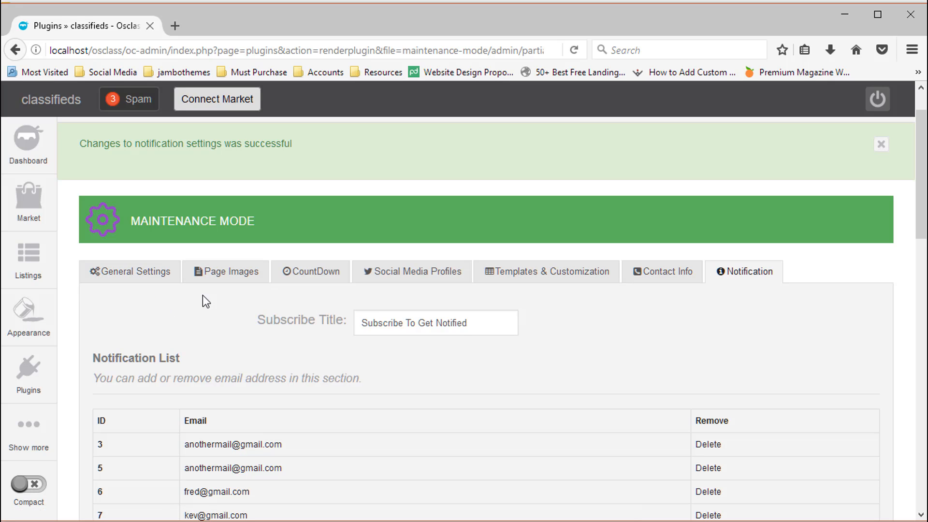
Enable the Maintenance Mode toggle on the General Settings tab and save the changes
click(155, 274)
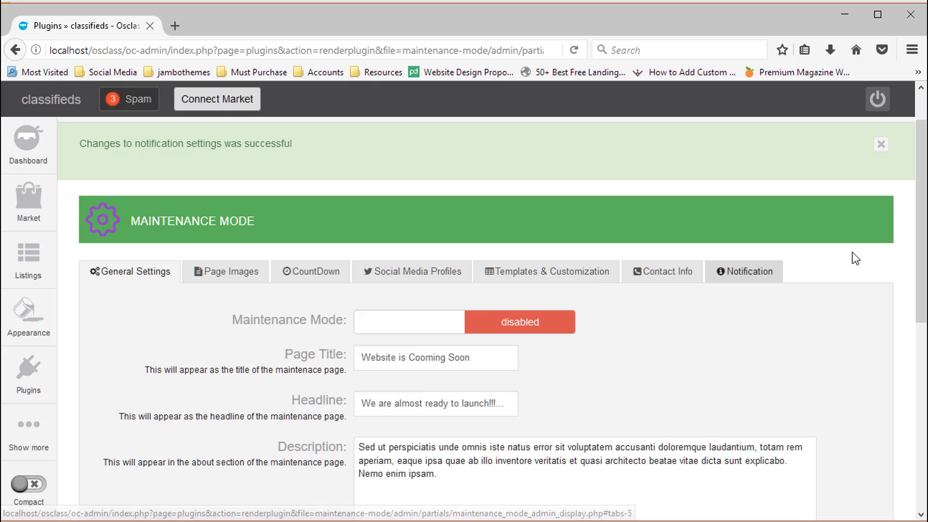
click(443, 328)
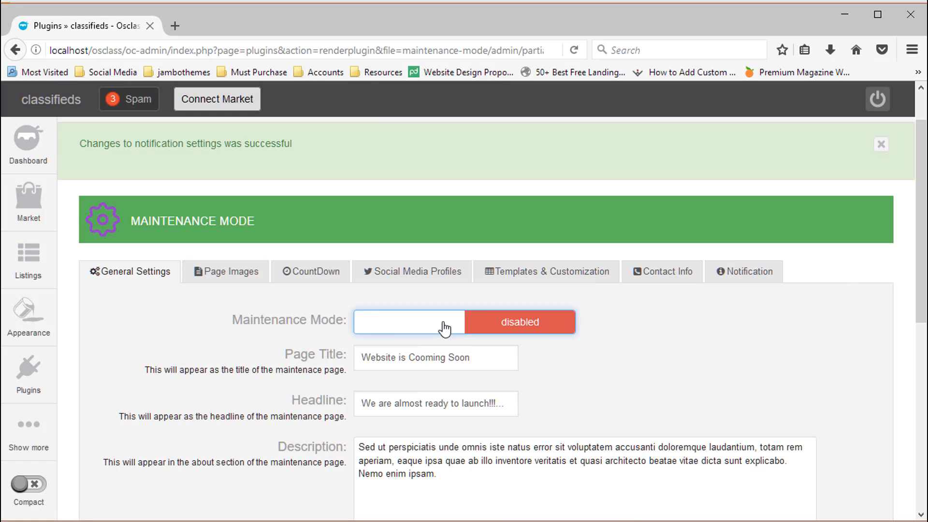
scroll(920, 264, down, 2)
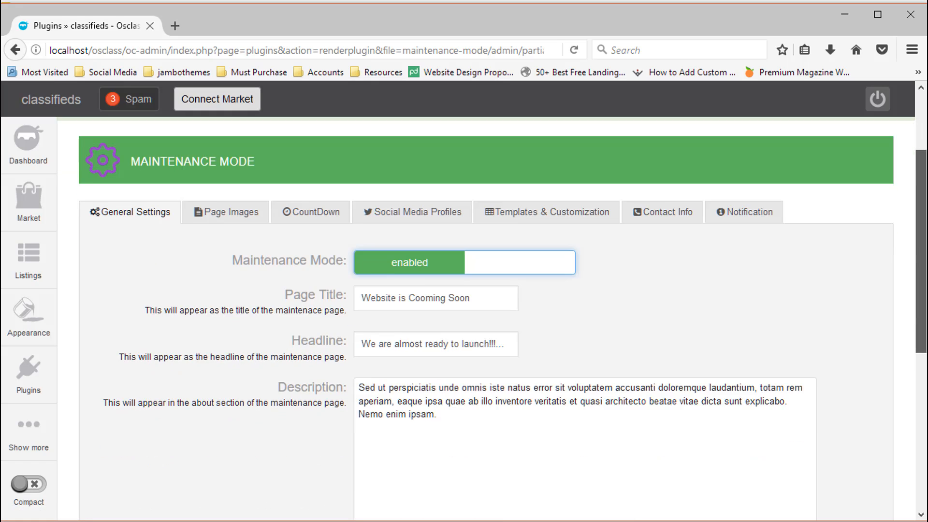
scroll(921, 263, down, 5)
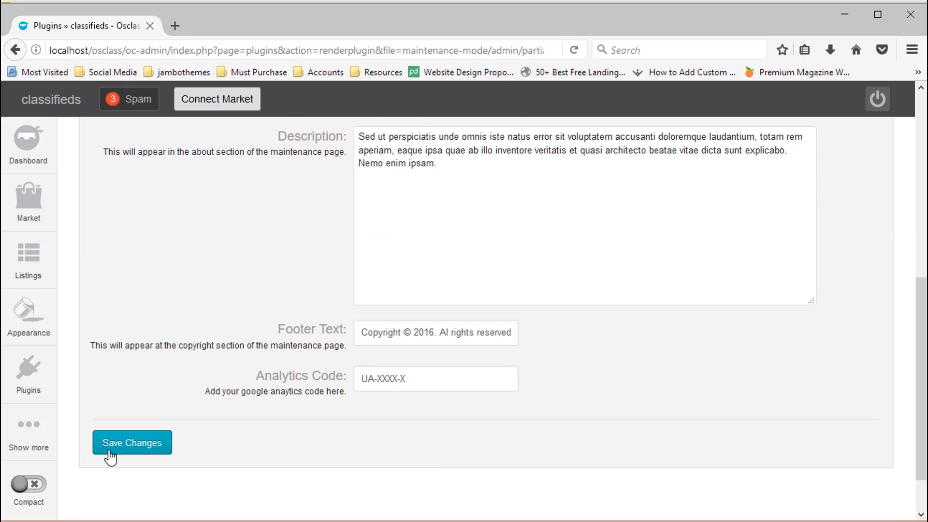
click(130, 446)
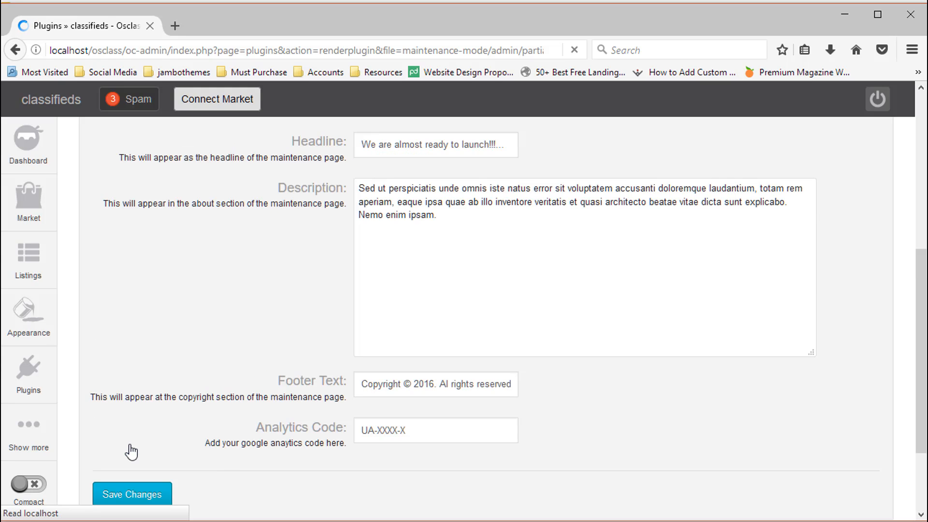
drag(922, 392, 894, 218)
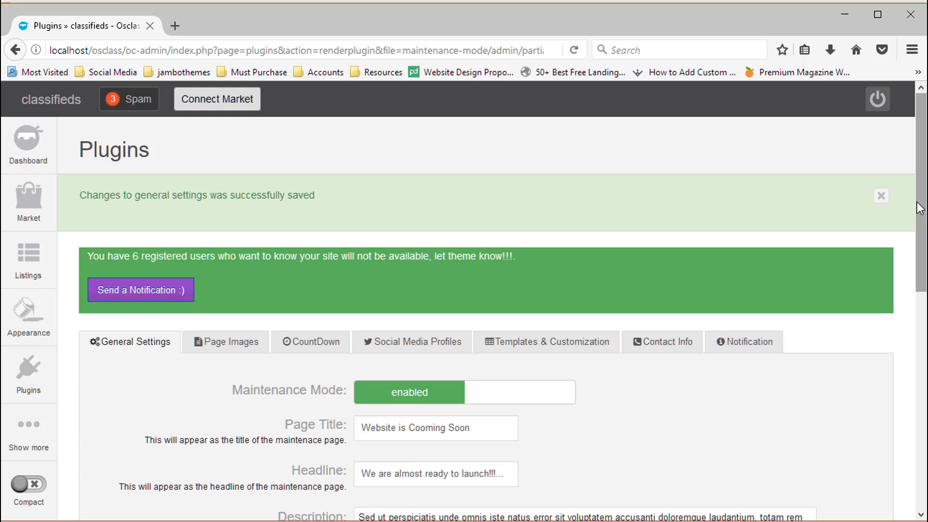
Dismiss the settings-saved banner and send the maintenance notification email to the 6 subscribers
mouse_move(920, 202)
mouse_down()
mouse_move(921, 211)
mouse_move(917, 196)
mouse_up()
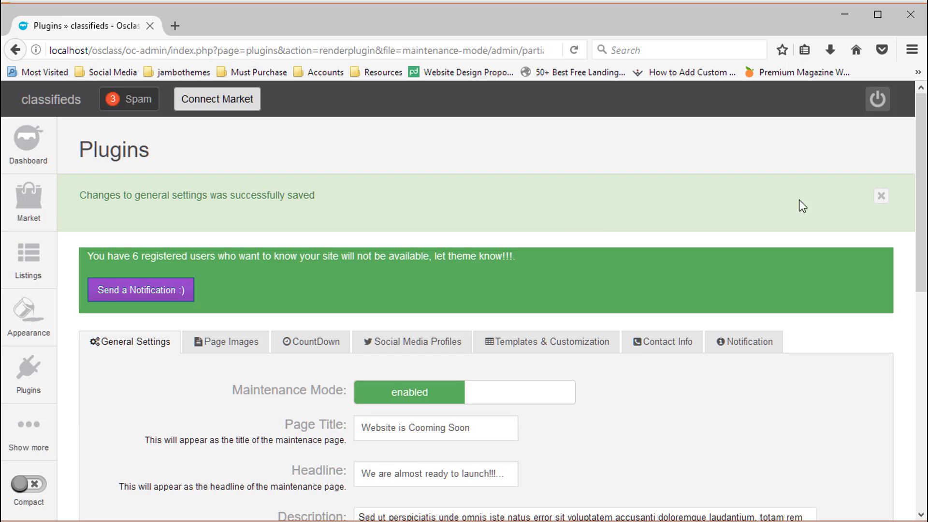
click(880, 198)
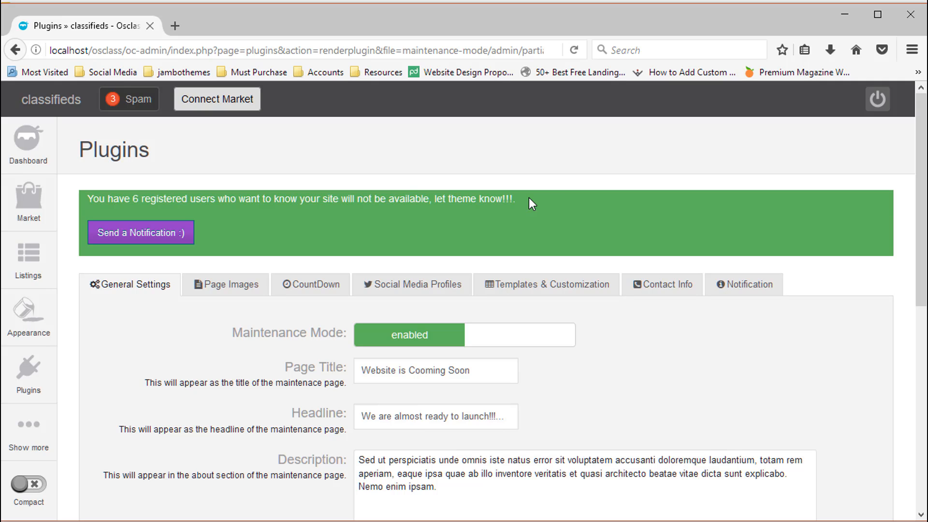
click(146, 235)
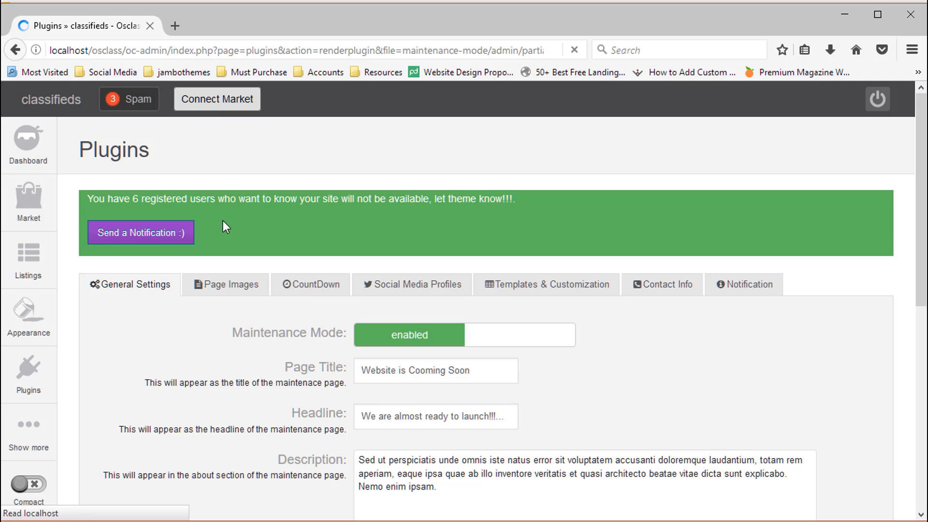
scroll(222, 220, down, 4)
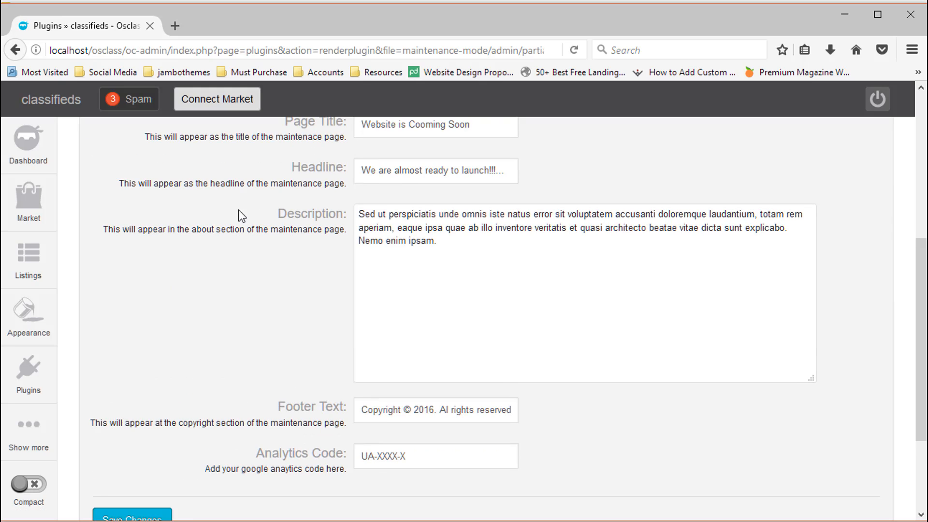
drag(925, 347, 925, 153)
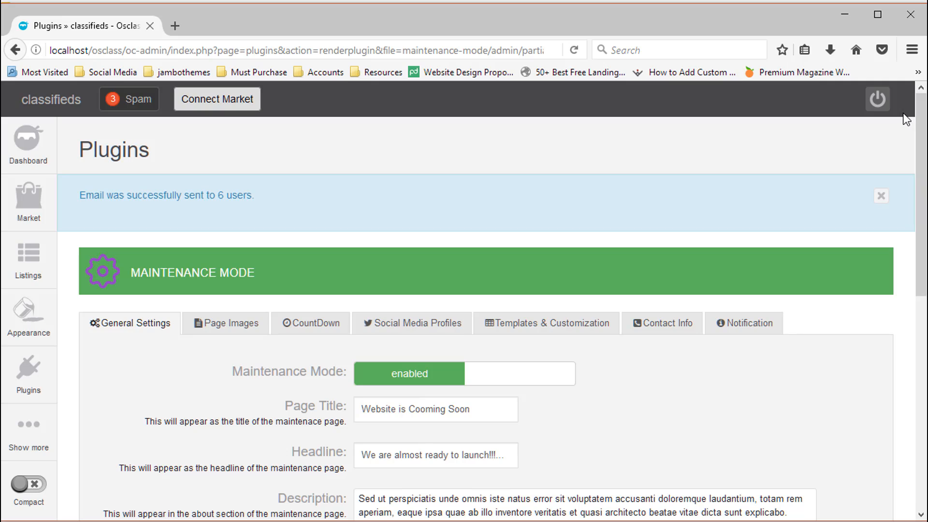
drag(922, 187, 919, 165)
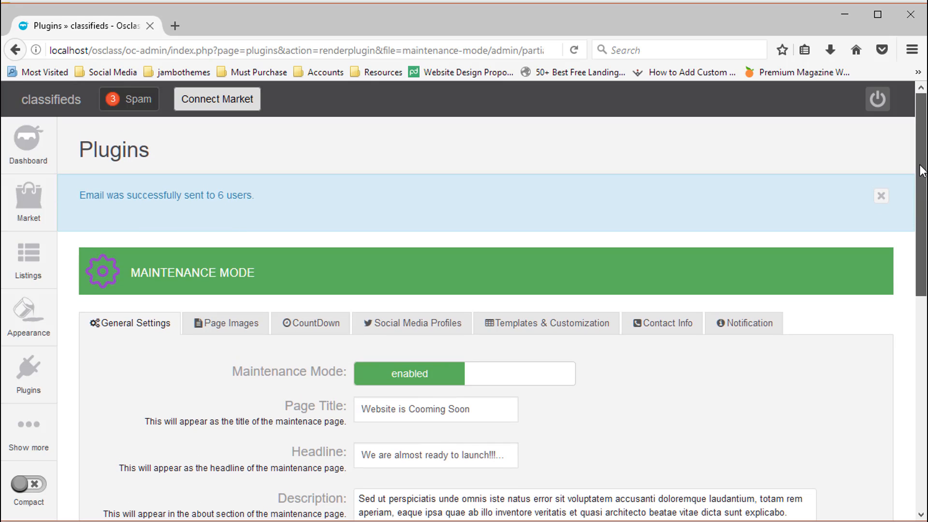
drag(920, 170, 921, 155)
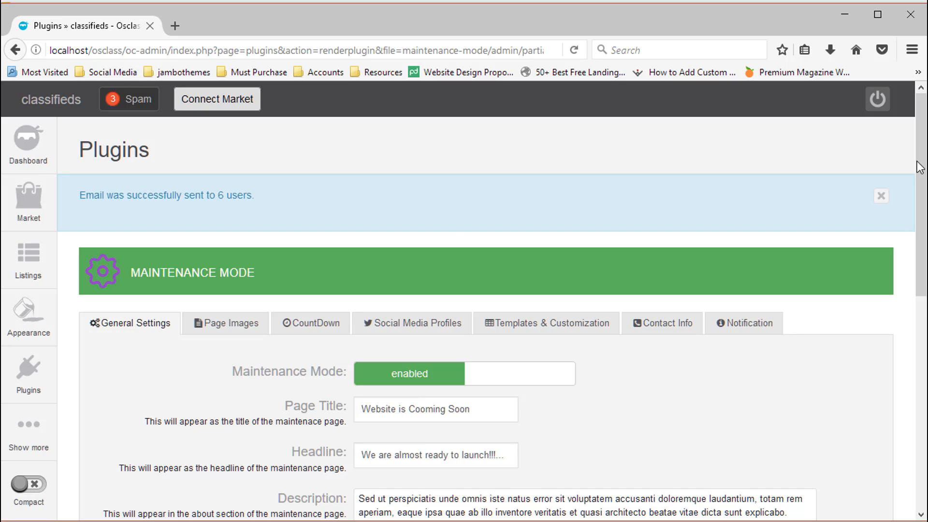
right_click(48, 101)
Open the classifieds home page in a new tab, view it, then log out of the admin panel
click(63, 102)
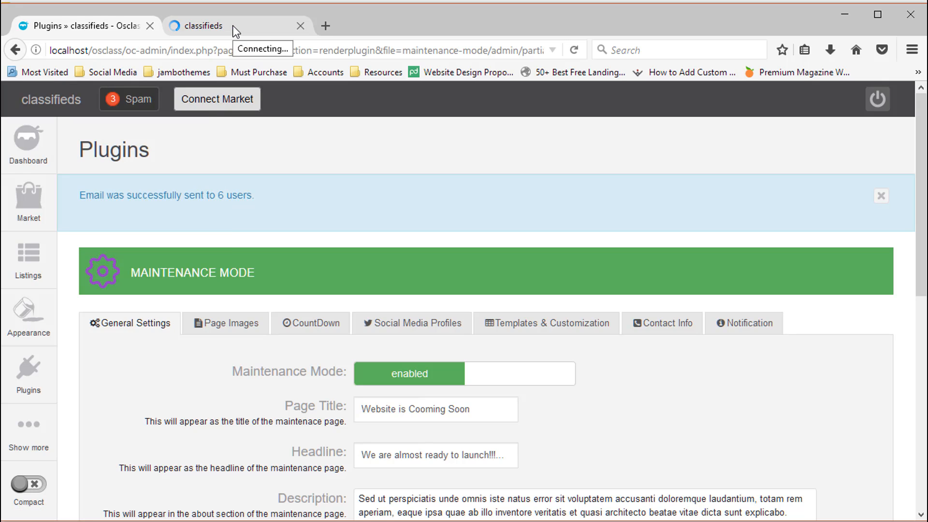
click(235, 32)
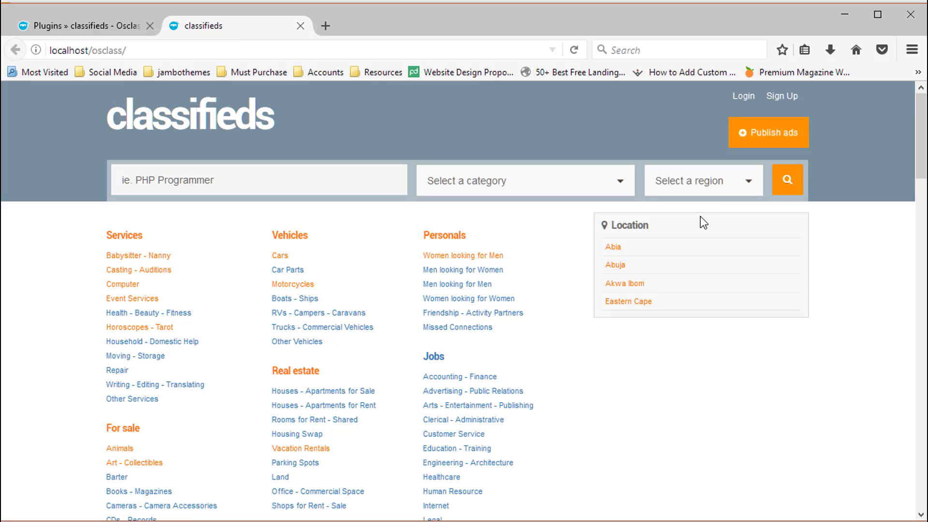
drag(922, 147, 904, 120)
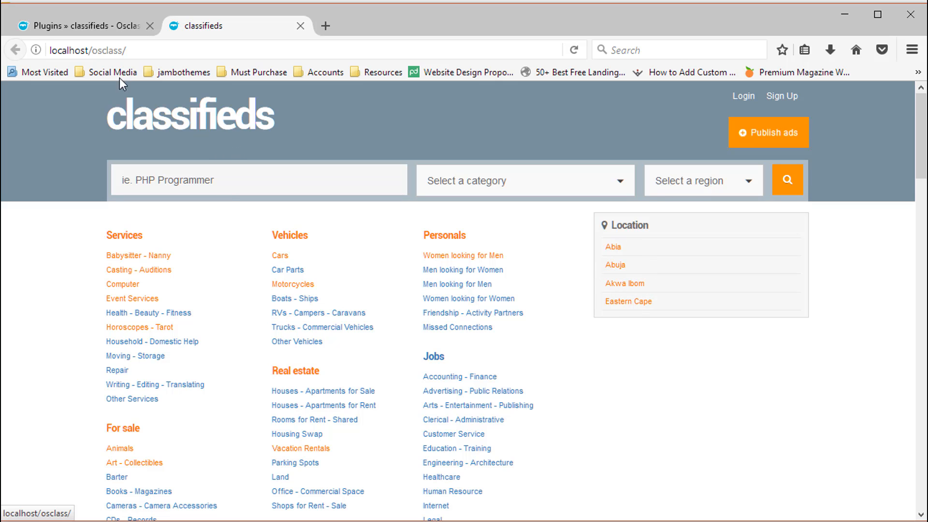
click(105, 36)
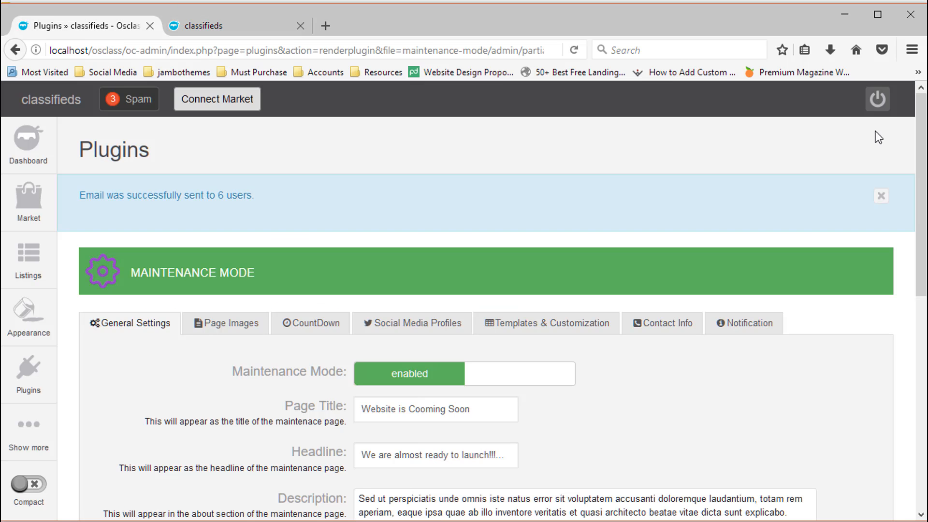
click(877, 99)
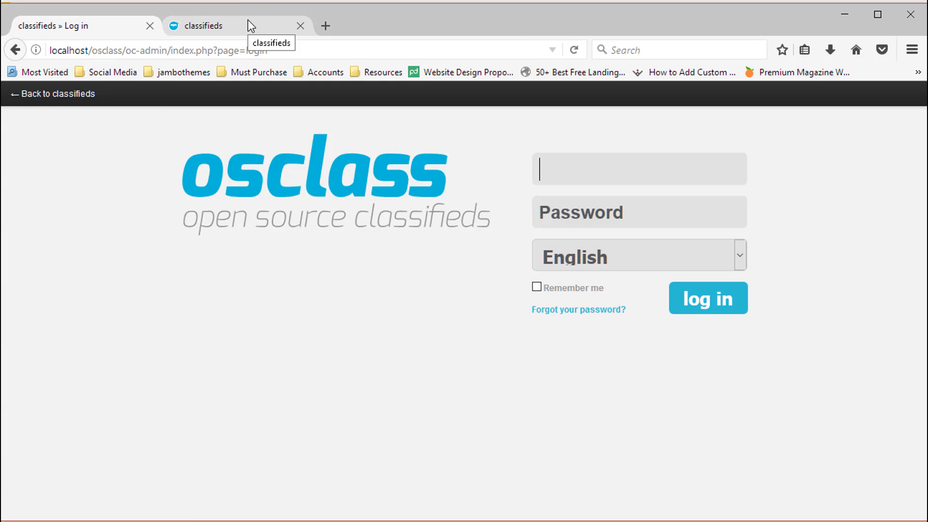
Reload the public site to show the Coming Soon maintenance countdown page
click(248, 22)
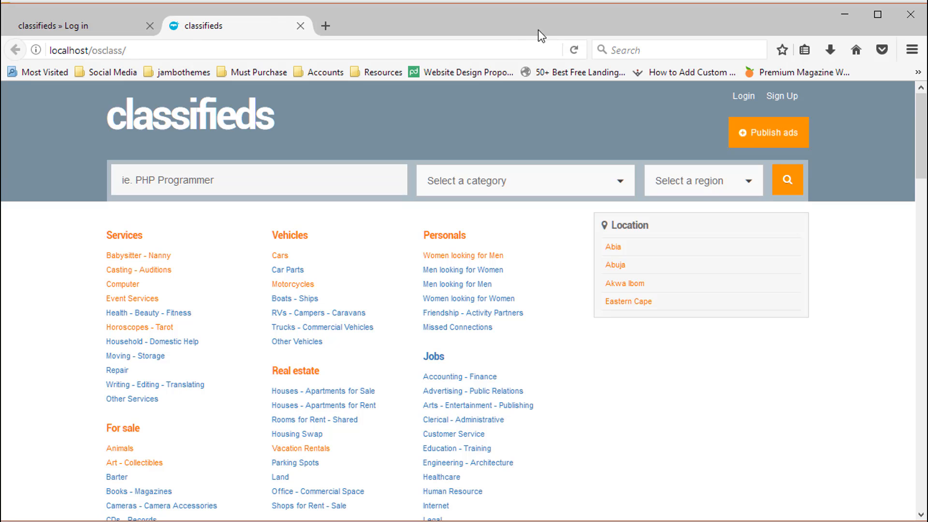
click(575, 50)
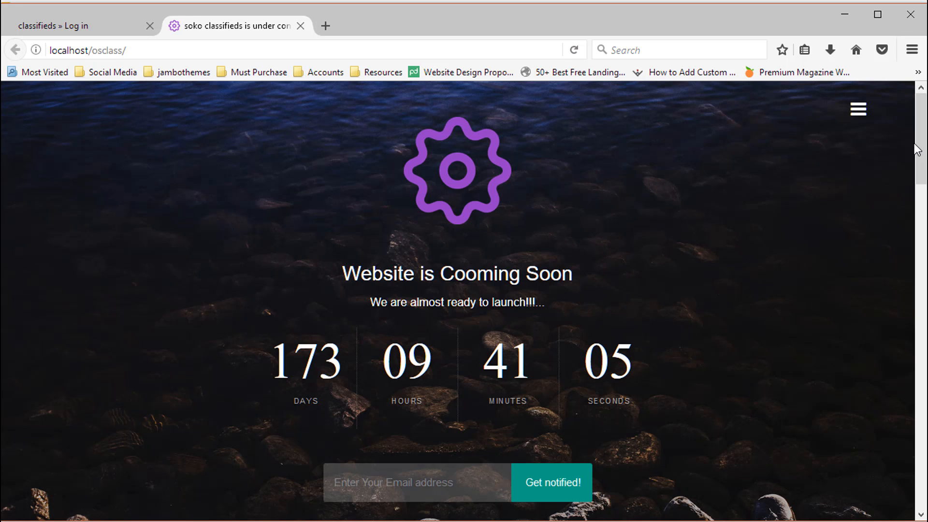
drag(914, 143, 913, 169)
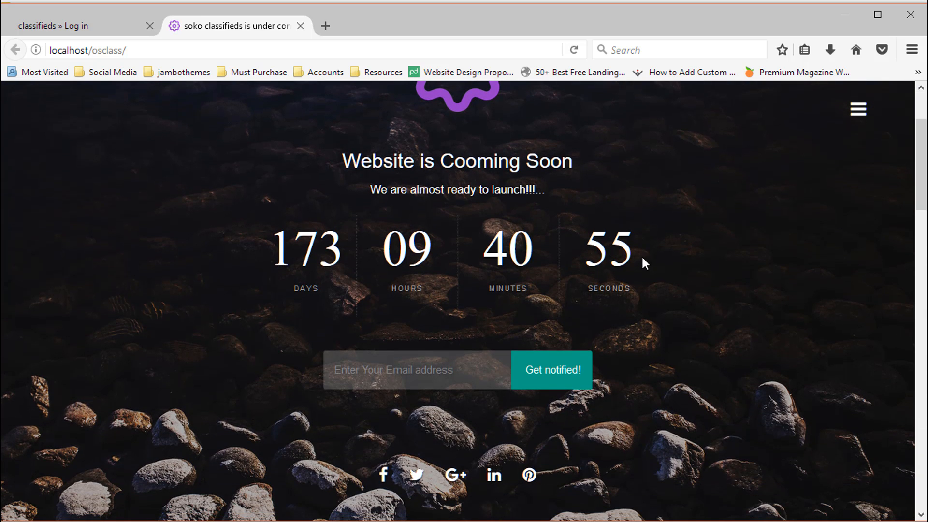
Subscribe an autofilled email address for launch notifications and close the confirmation banner
click(449, 369)
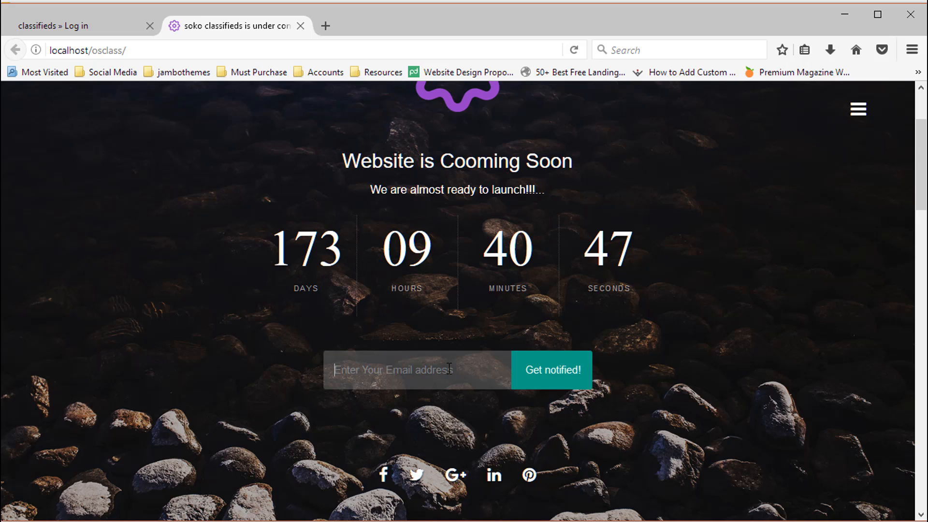
text(fred)
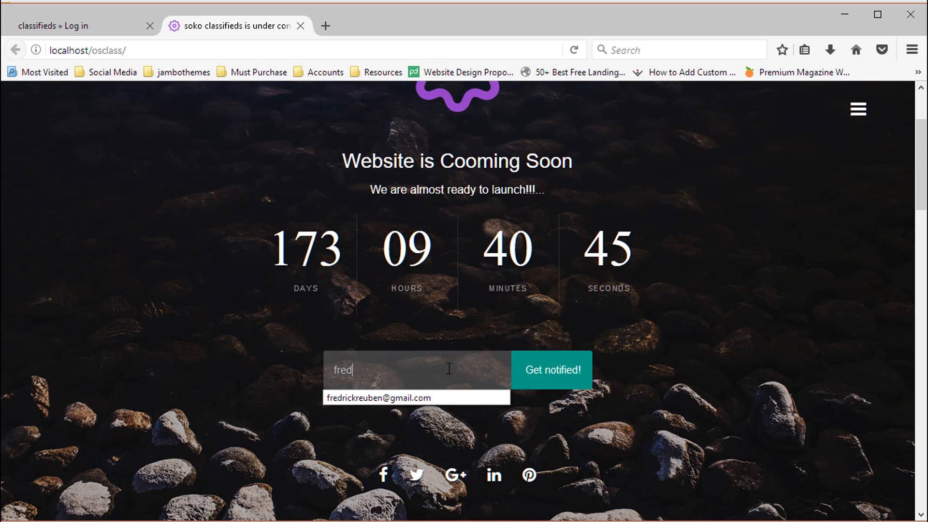
click(429, 397)
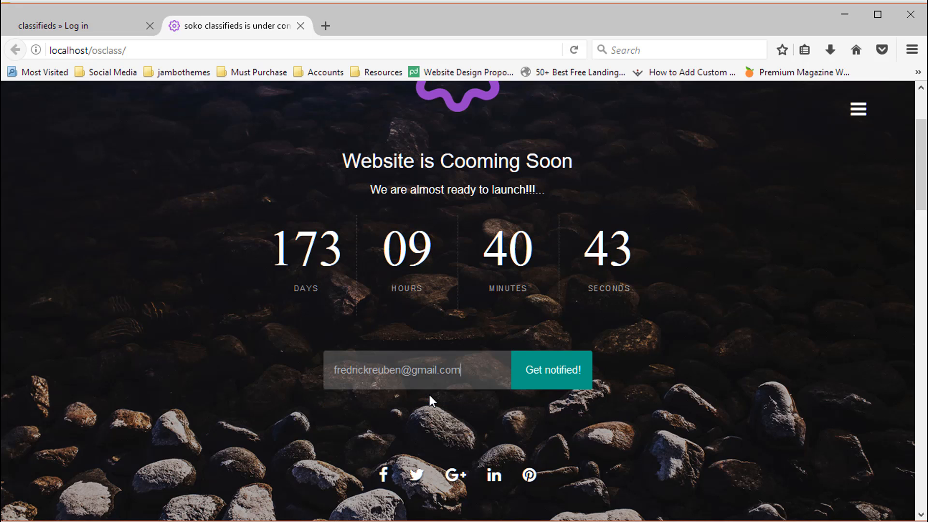
click(573, 373)
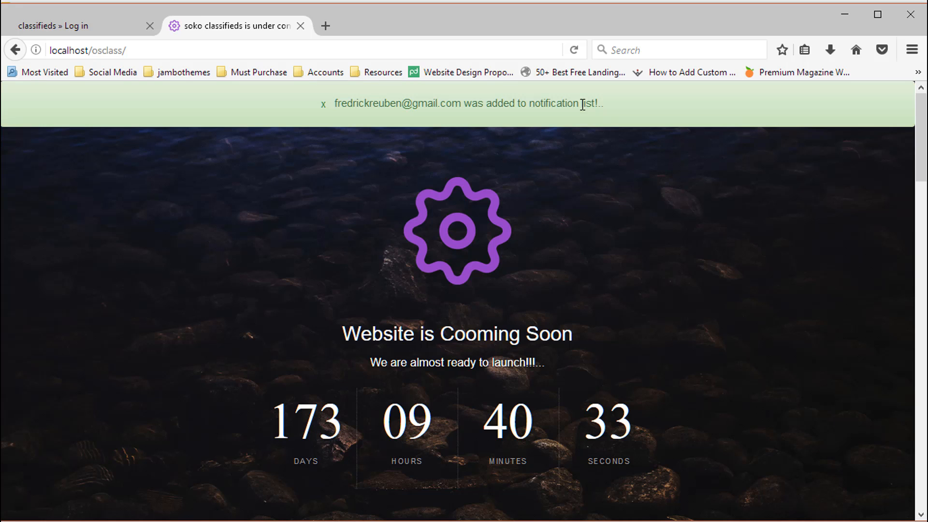
click(323, 110)
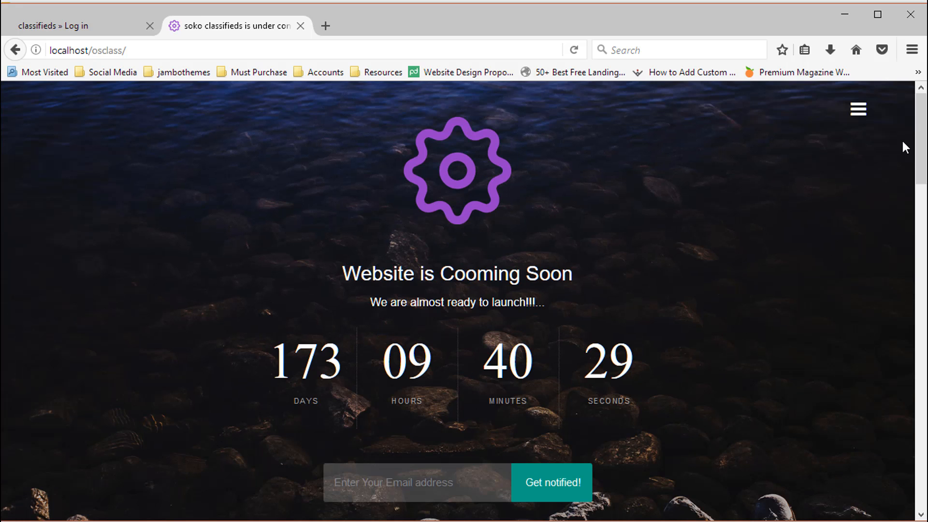
In the Contact Us form, enter the sender's name and the subject 'Launch Date'
drag(920, 141, 920, 362)
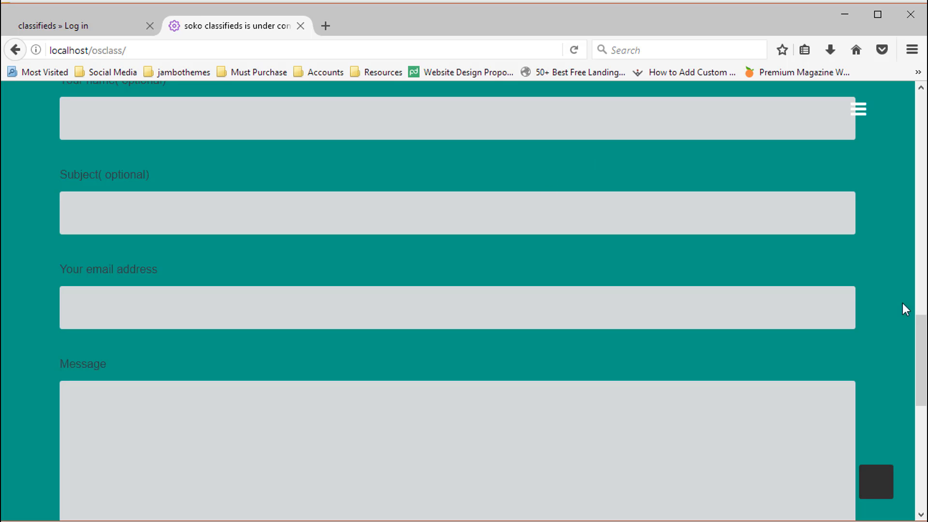
drag(920, 329, 878, 399)
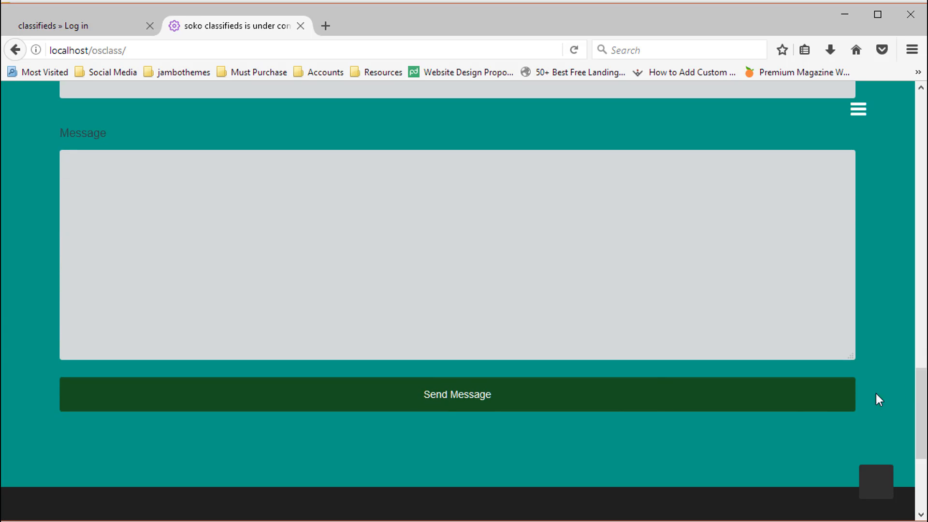
click(611, 409)
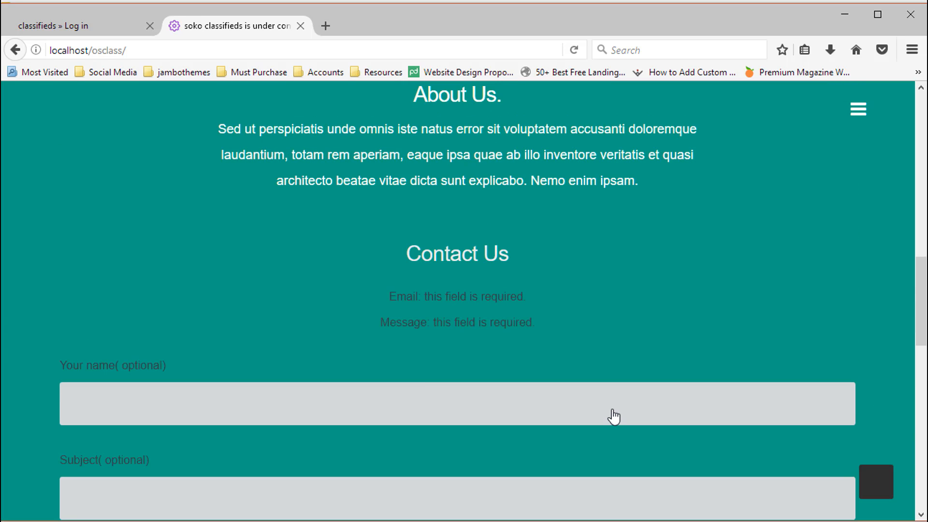
click(257, 422)
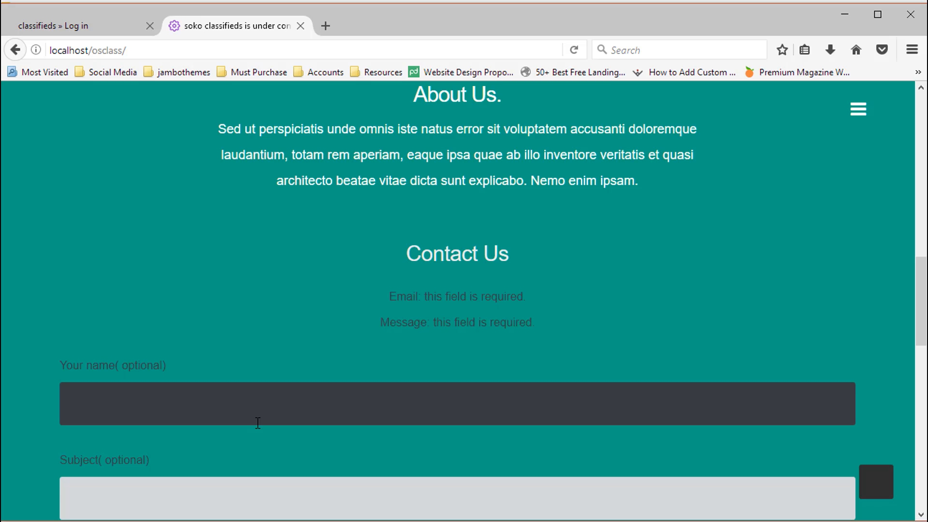
text(Nelsom)
click(145, 500)
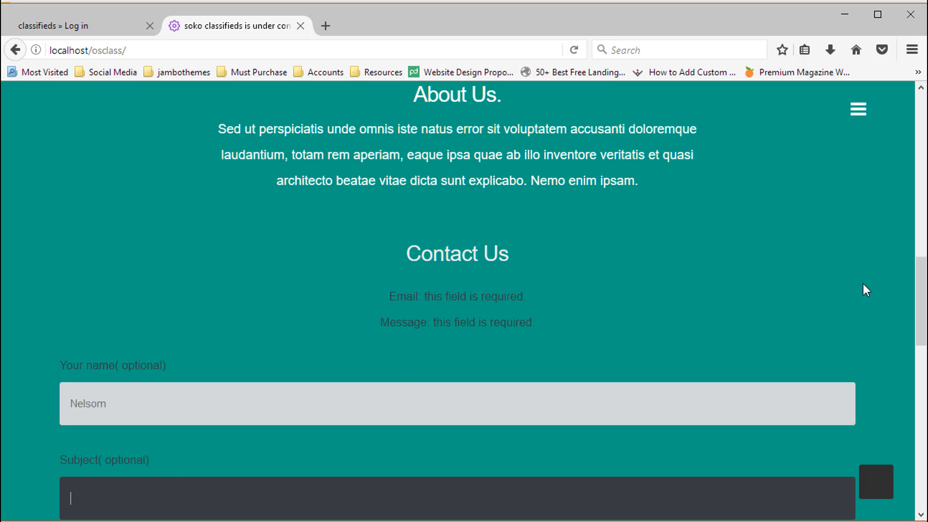
drag(924, 292, 924, 351)
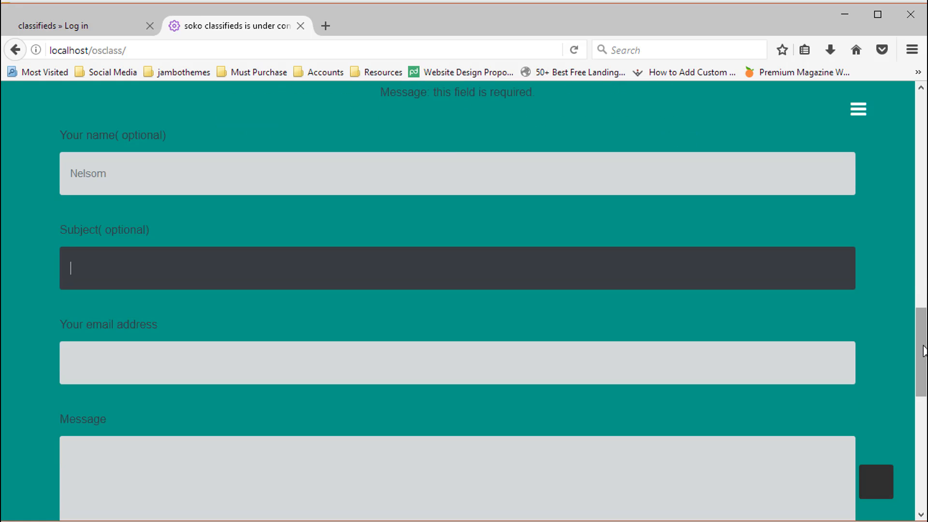
text(Launch Date)
Enter the sender's email and the message 'When are you coming back', then send it
click(555, 366)
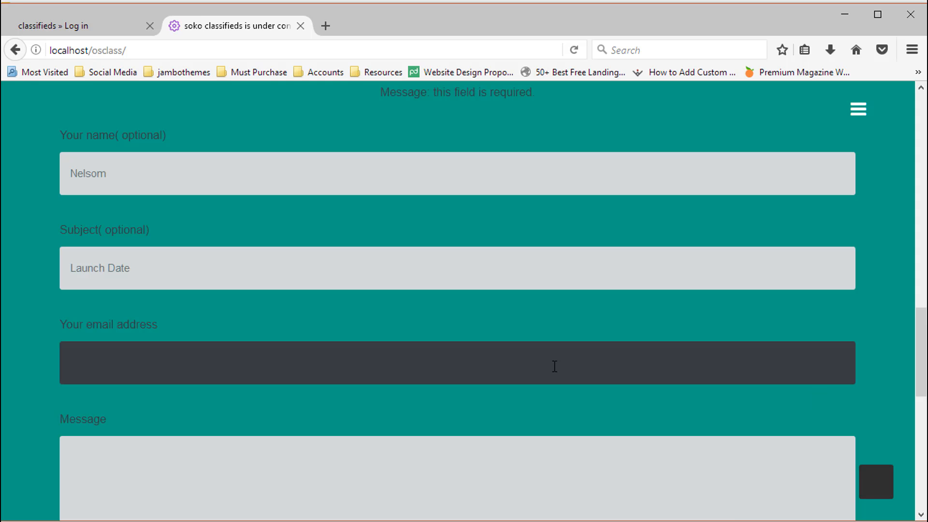
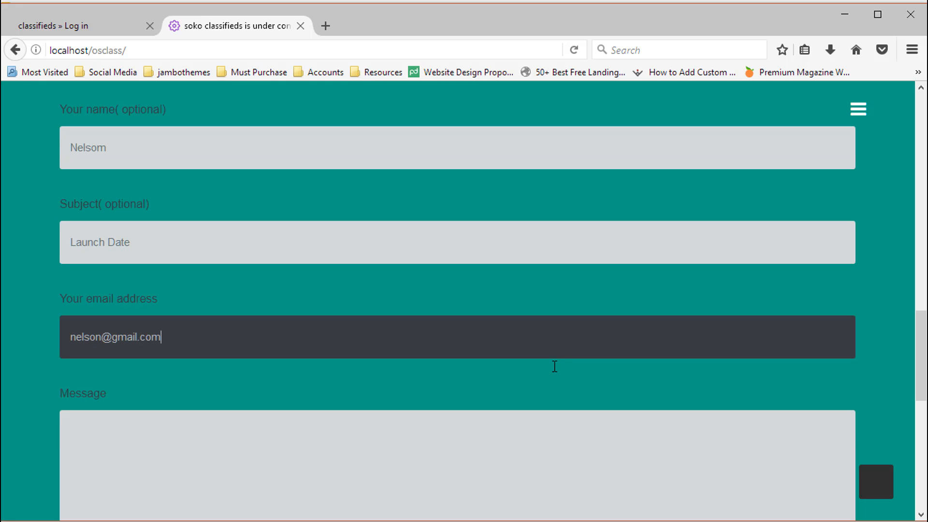
click(346, 427)
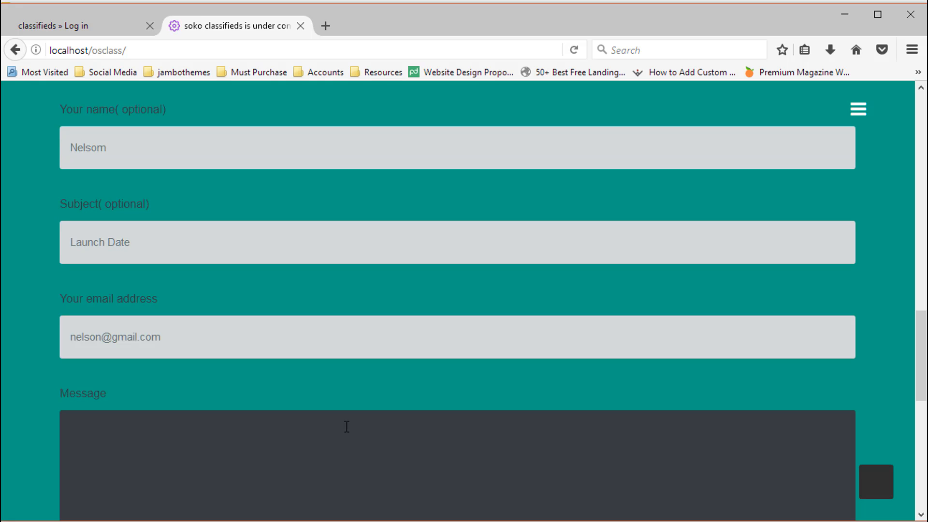
text(When)
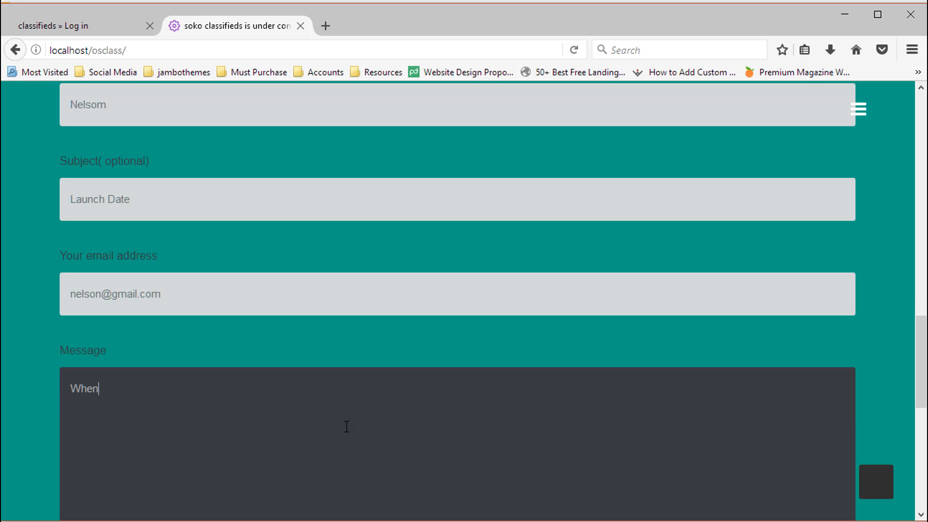
text( are you coming back)
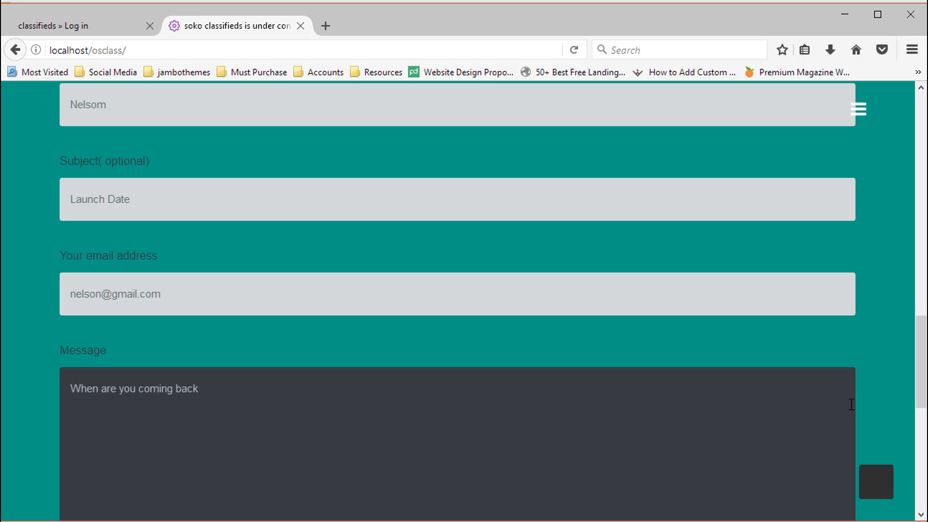
scroll(921, 362, down, 4)
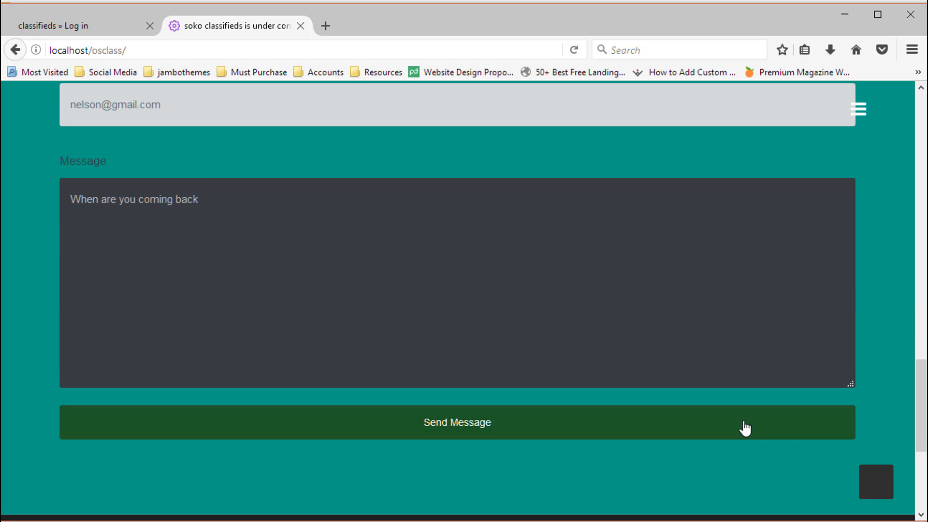
click(742, 428)
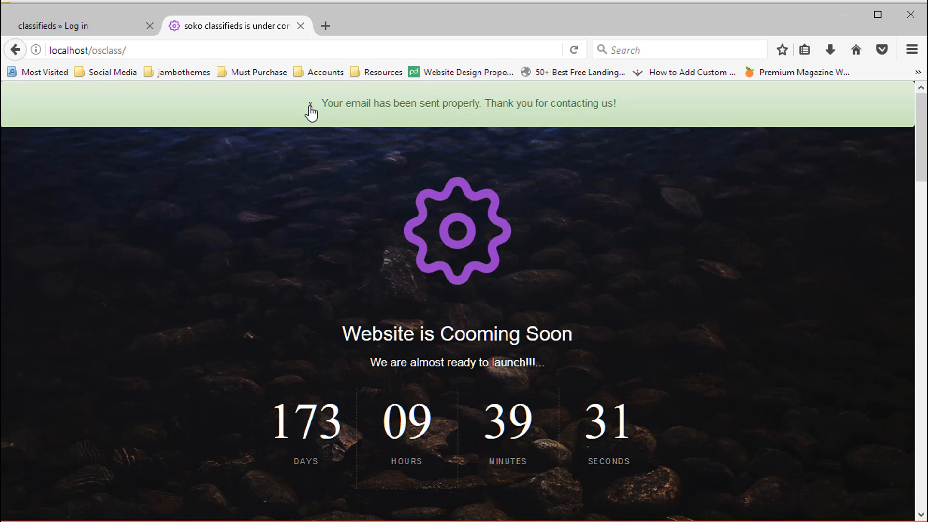
Close the message-sent banner and log back into the admin panel using the saved login
click(310, 106)
click(98, 27)
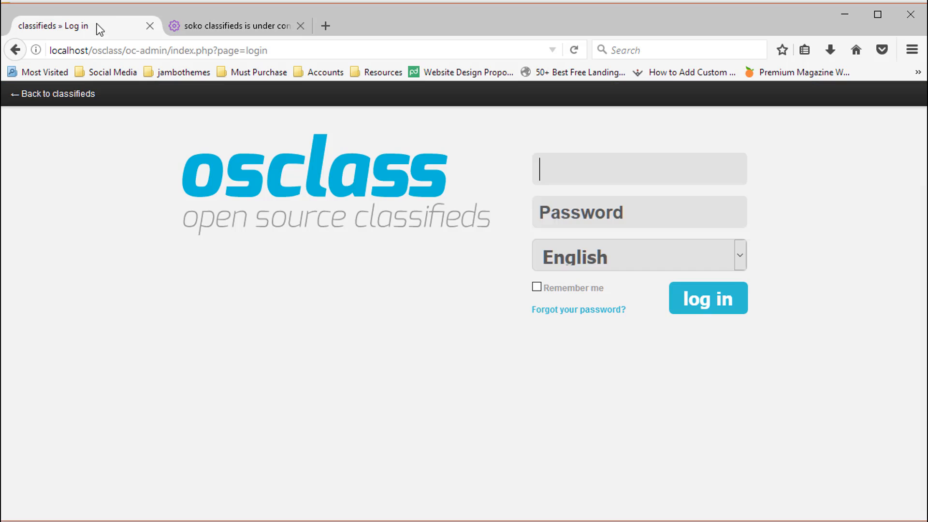
text(f)
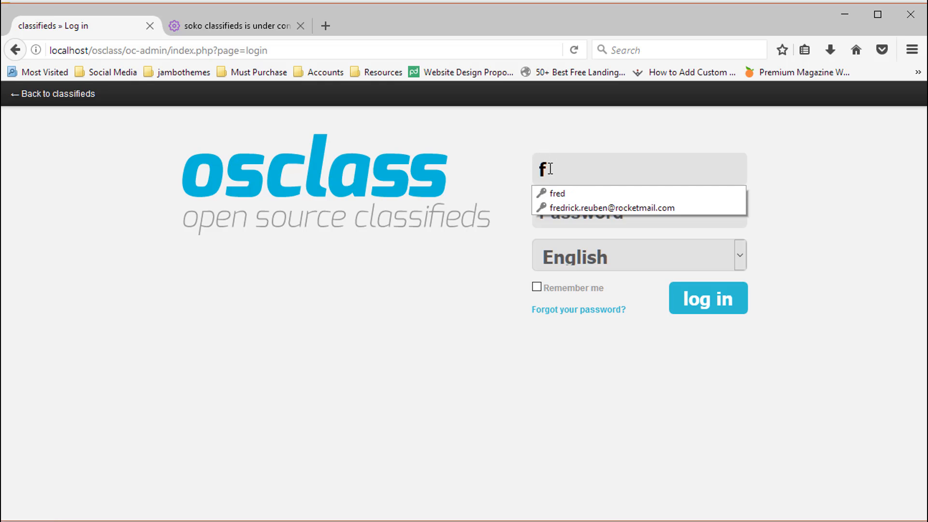
click(567, 193)
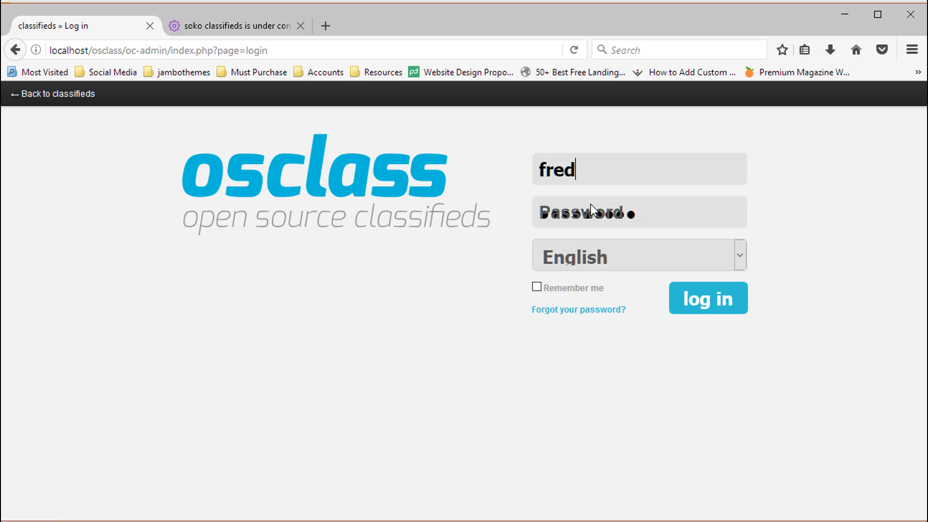
click(694, 293)
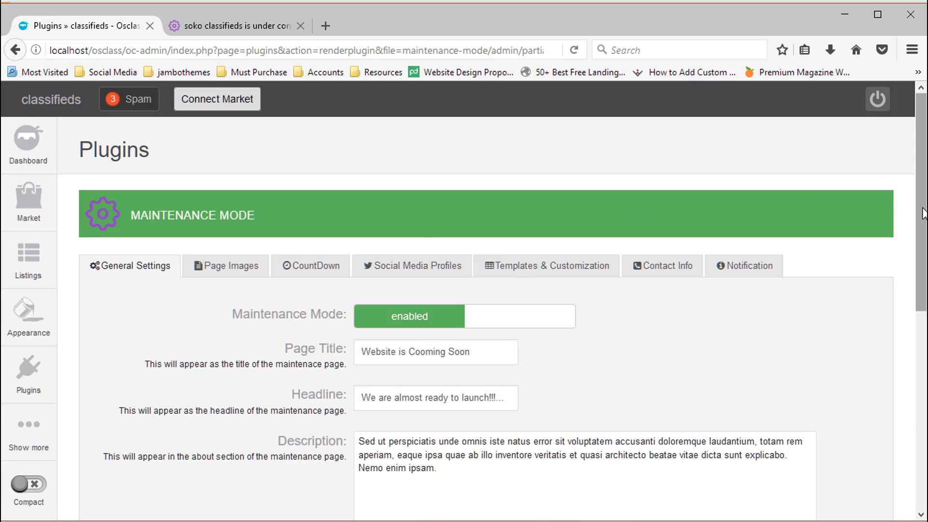
drag(923, 214, 926, 241)
Delete subscriber ID 36 from the notification list and confirm the 'One item deleted' message
click(715, 222)
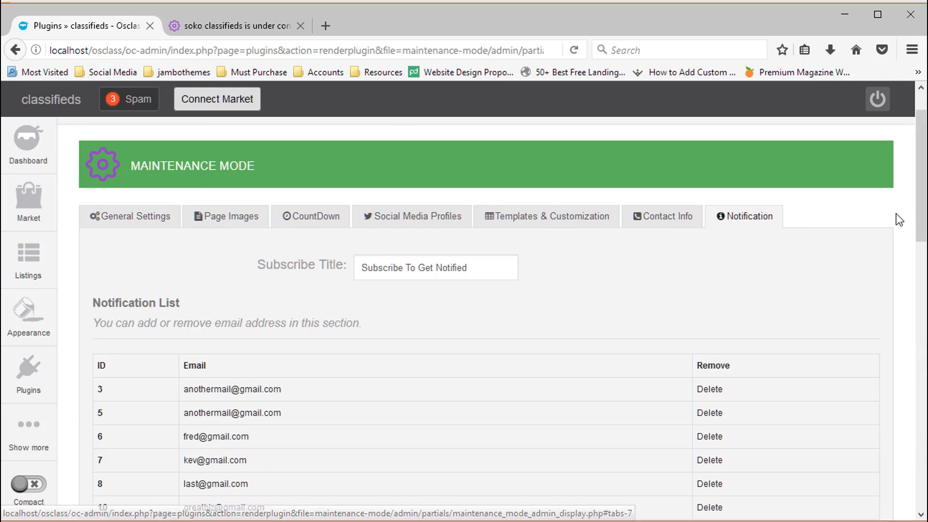
drag(921, 205, 751, 423)
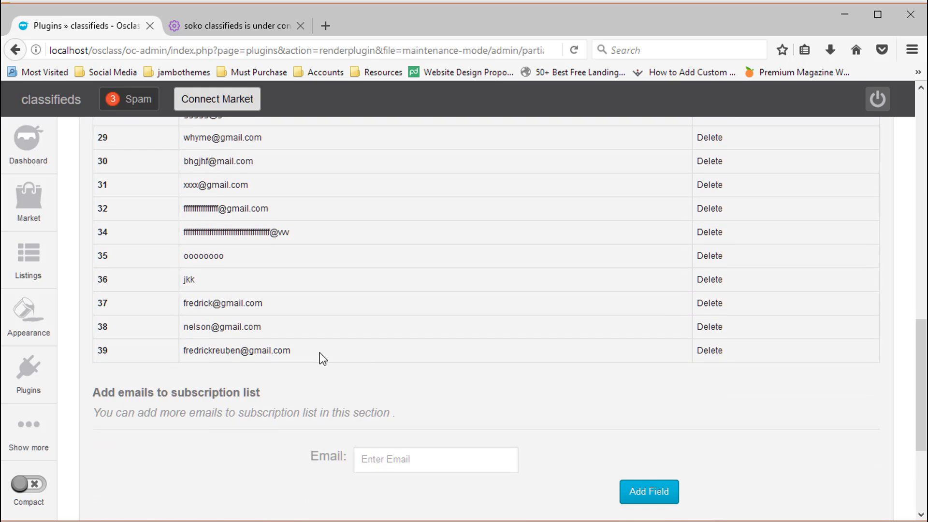
drag(307, 348, 185, 350)
drag(301, 350, 188, 351)
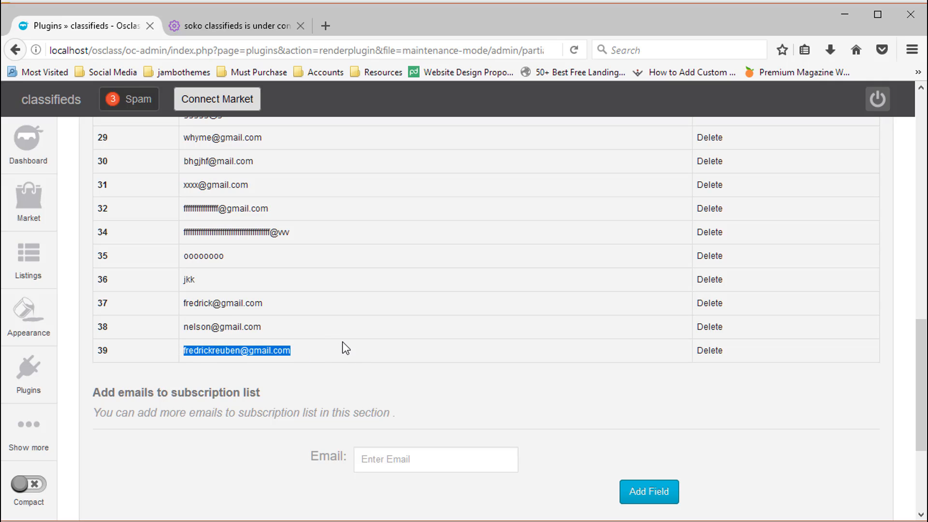
click(757, 367)
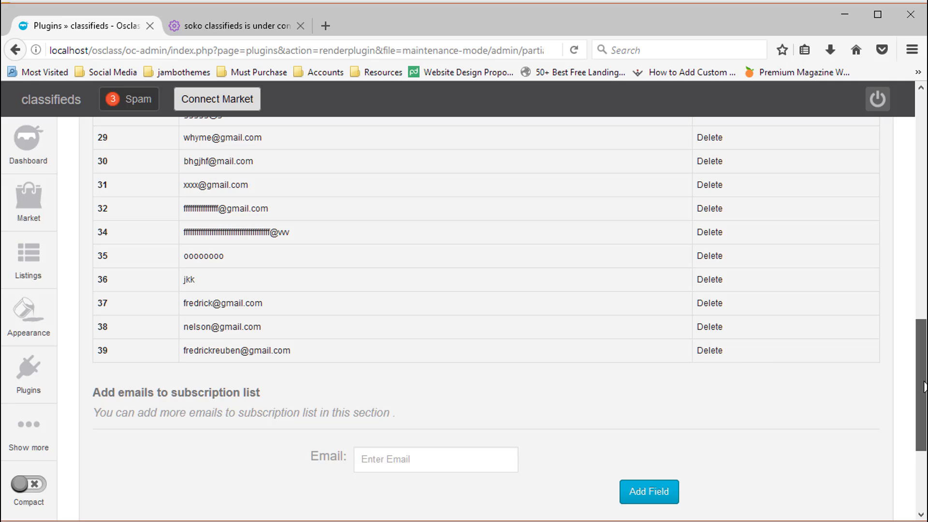
click(714, 282)
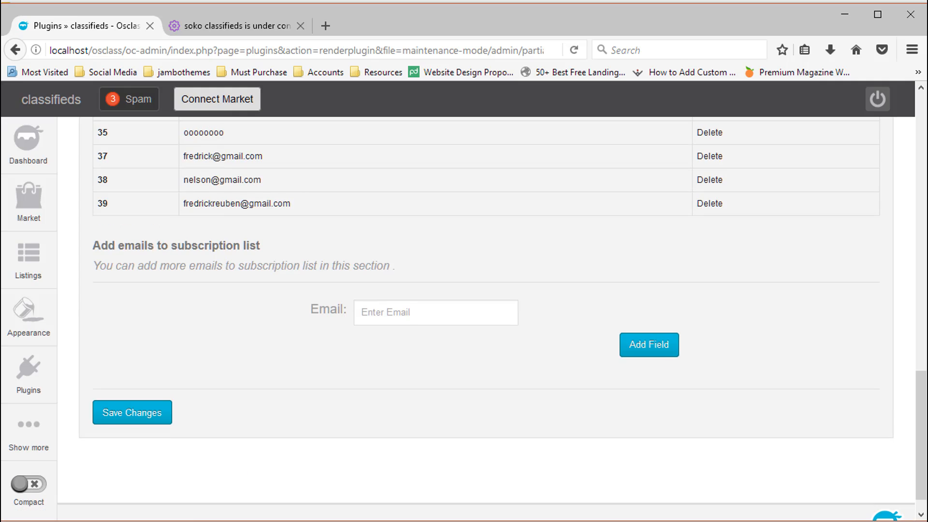
drag(922, 410, 909, 97)
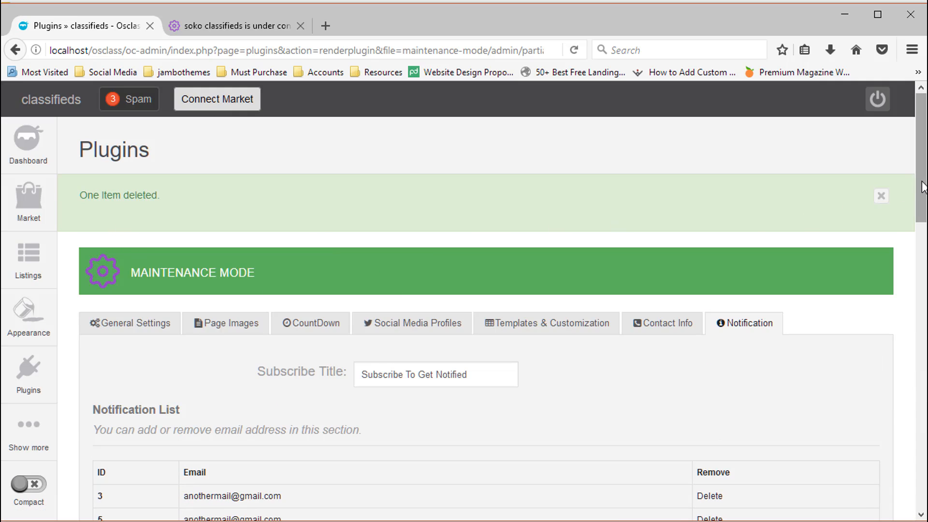
drag(923, 185, 923, 215)
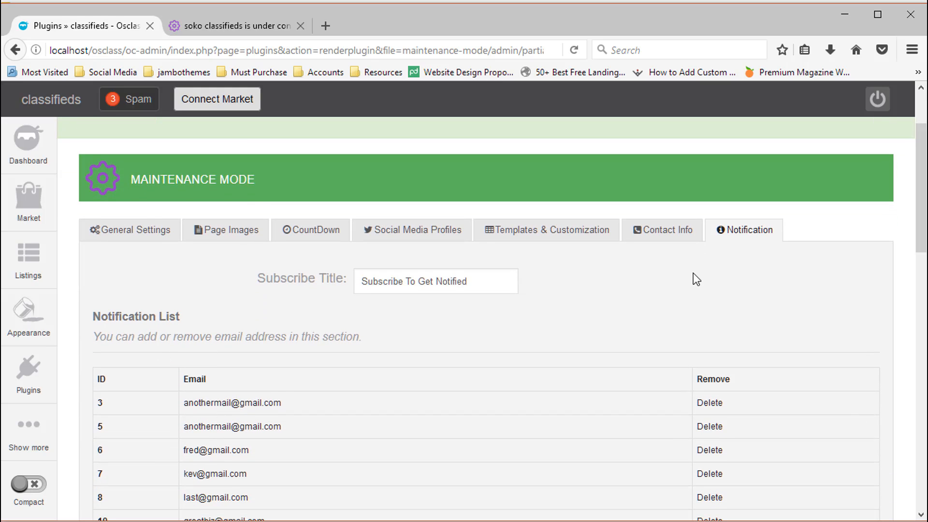
Set the Maintenance Mode toggle to disabled on General Settings and save, showing 31 waiting users
click(138, 237)
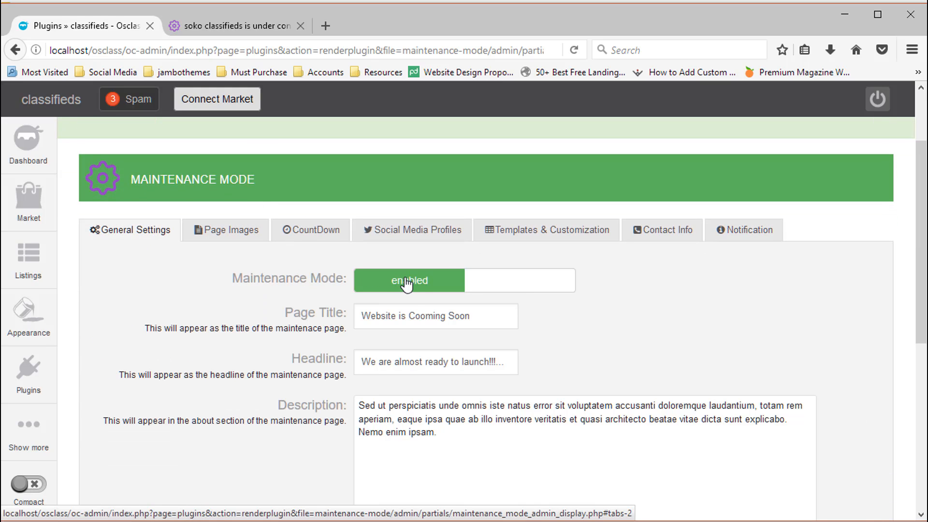
click(532, 288)
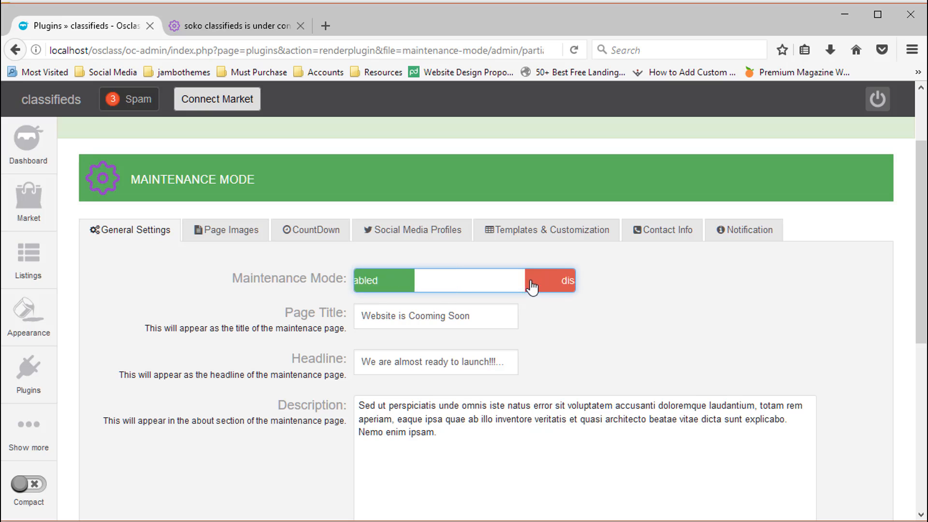
click(415, 289)
click(501, 291)
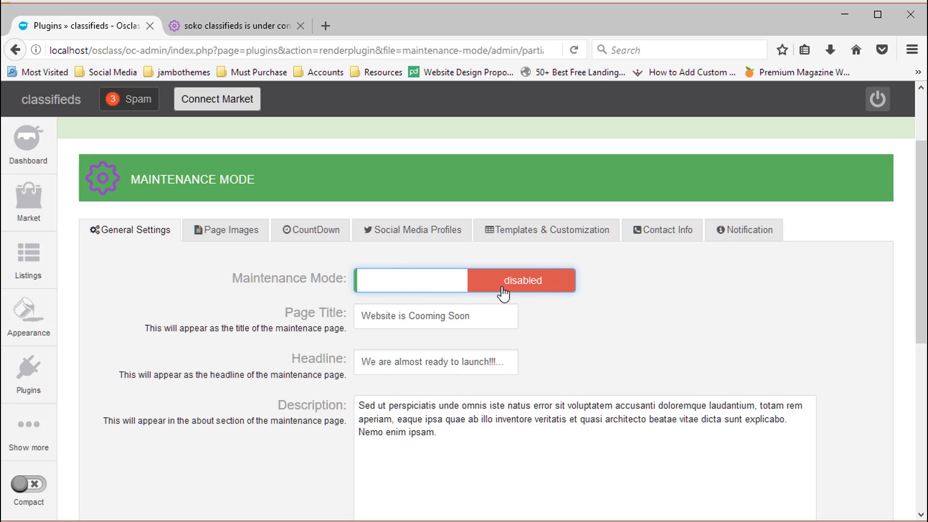
drag(922, 270, 922, 434)
click(131, 394)
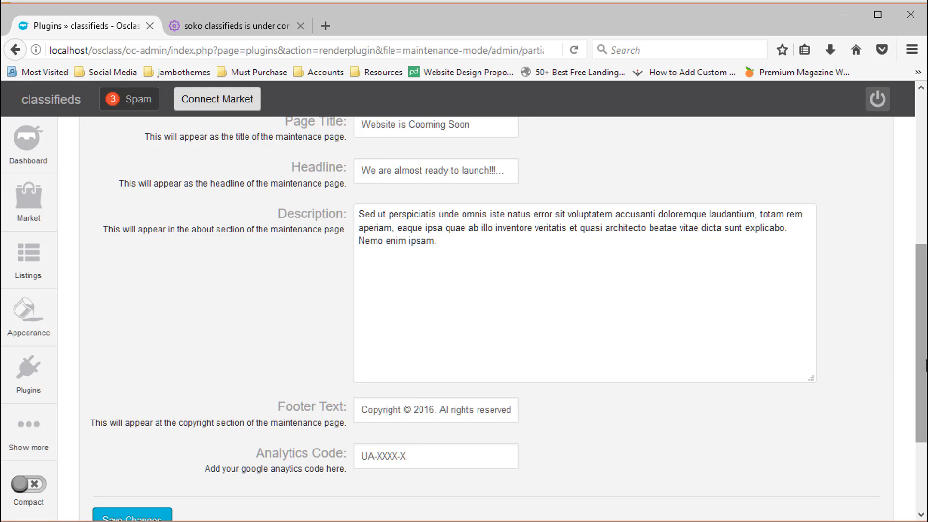
scroll(924, 366, up, 6)
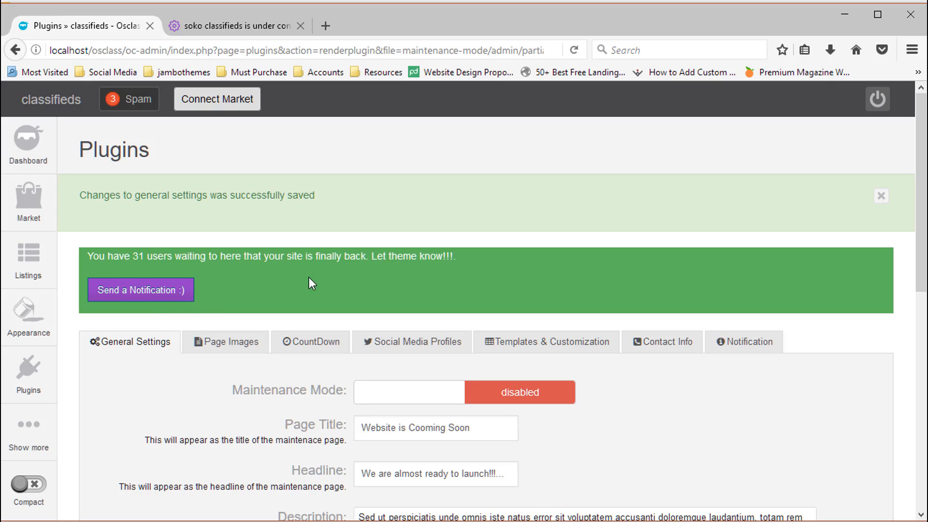
Send the site-is-back notification email to the 31 waiting users
click(162, 295)
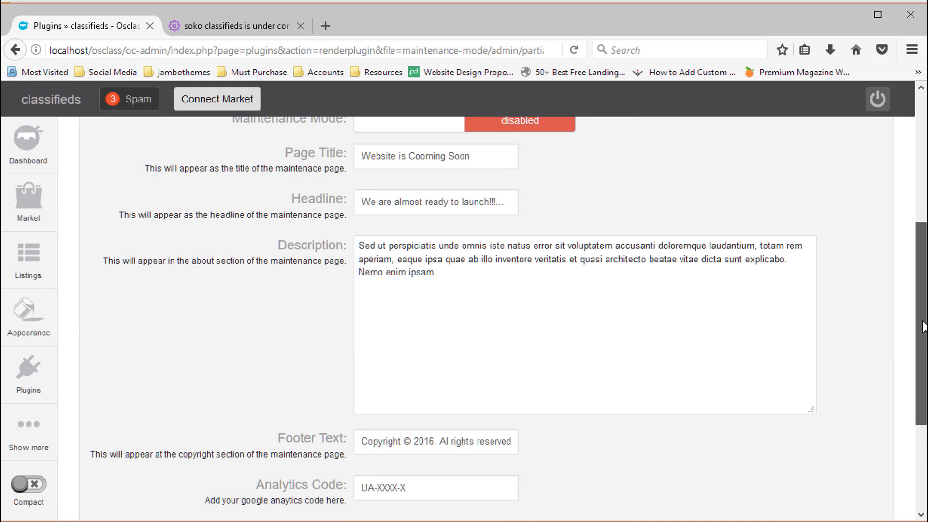
drag(923, 325, 918, 149)
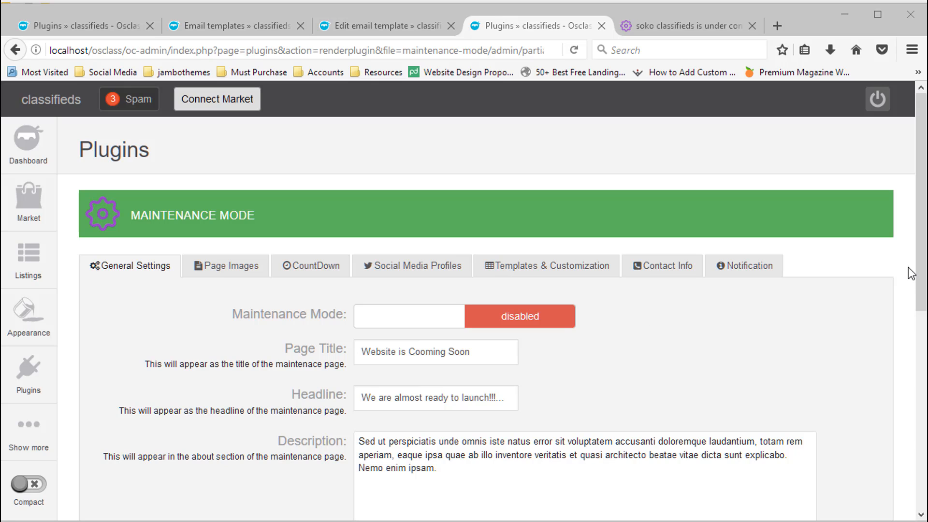
Switch Maintenance Mode back to enabled and save the general settings
drag(923, 265, 923, 286)
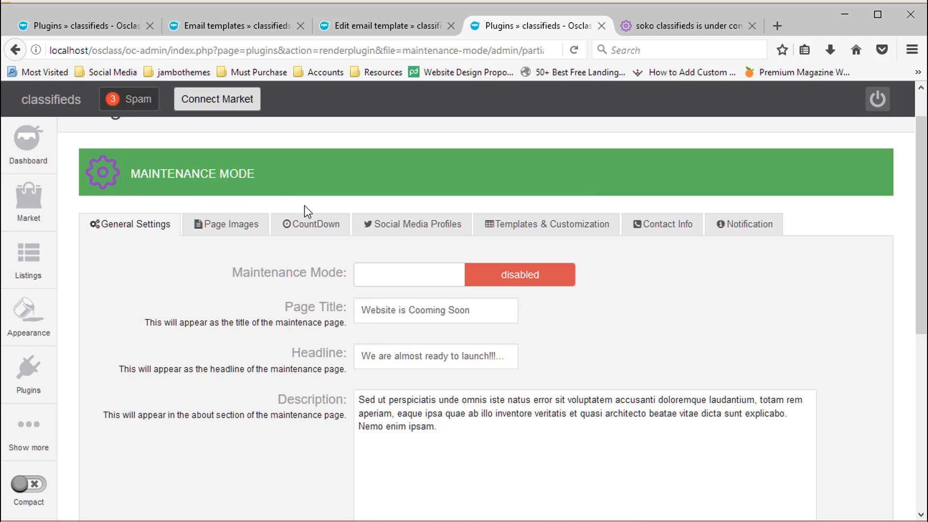
click(397, 273)
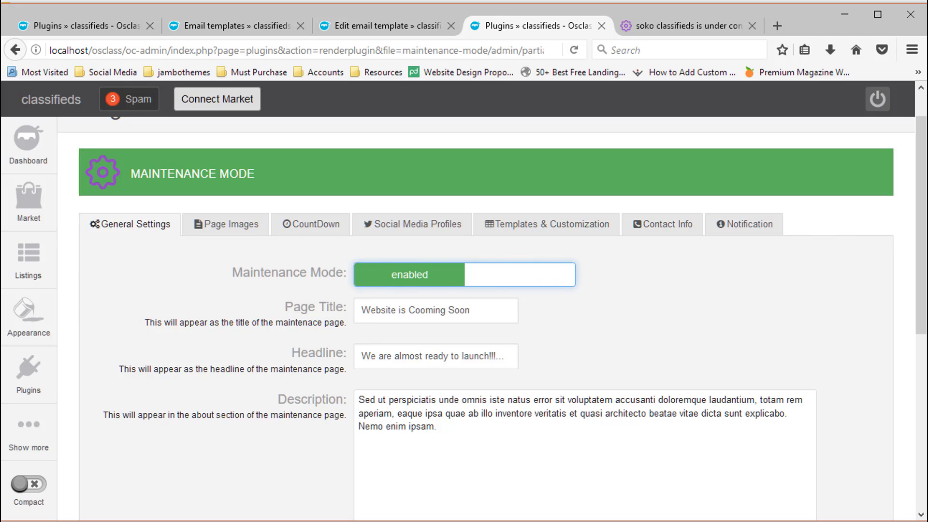
drag(921, 263, 920, 426)
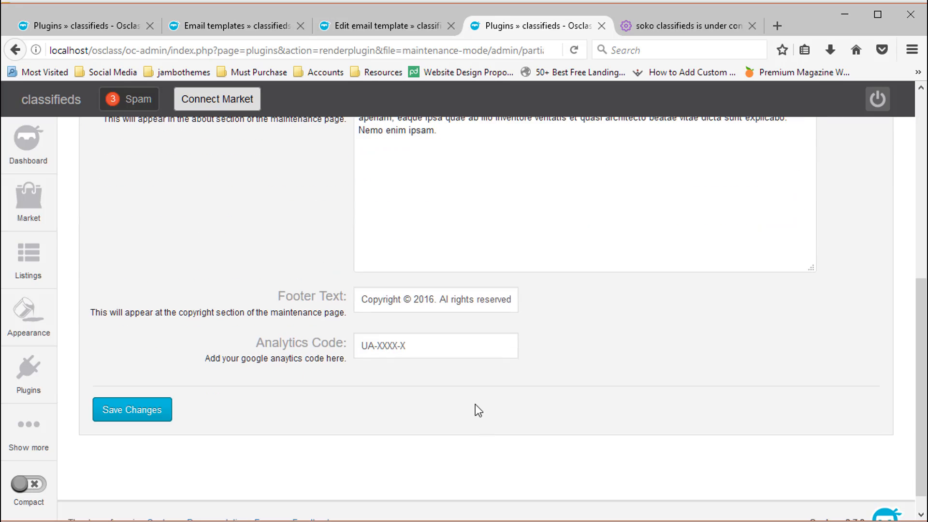
click(159, 421)
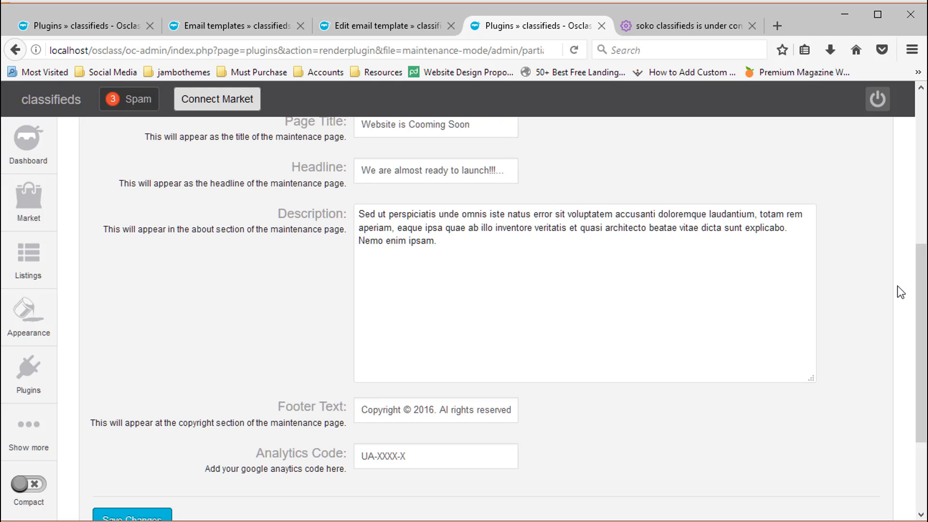
drag(924, 311, 924, 173)
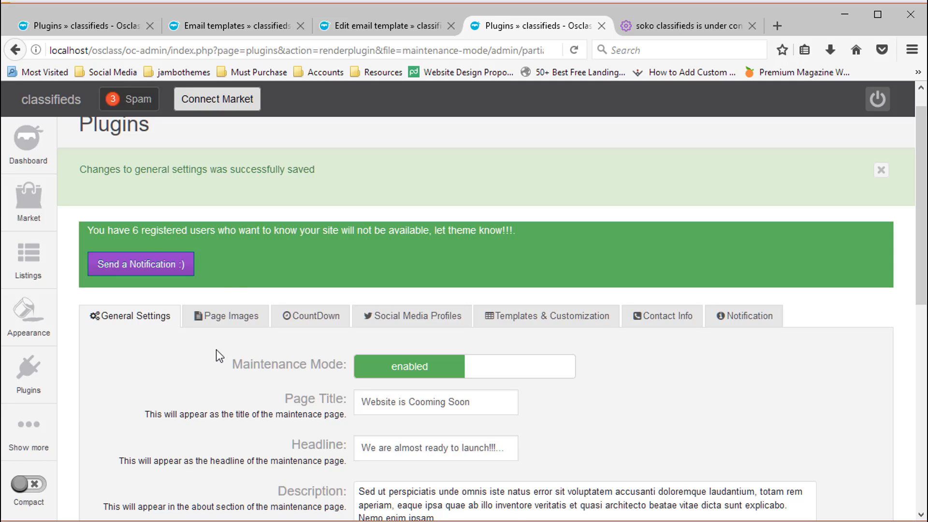
mouse_move(10, 444)
mouse_move(117, 444)
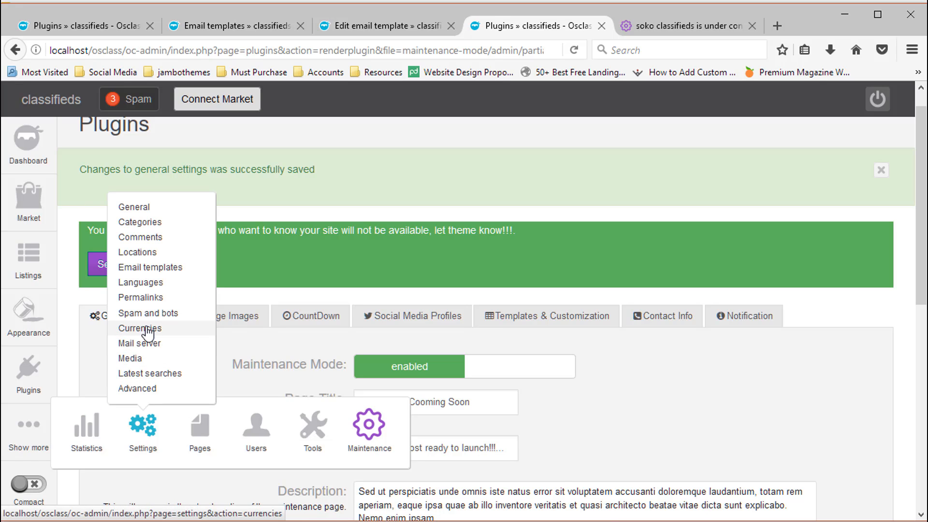
Go to page 3 of Email templates and open alert_site_on_maintenance's editor in a new tab
click(153, 272)
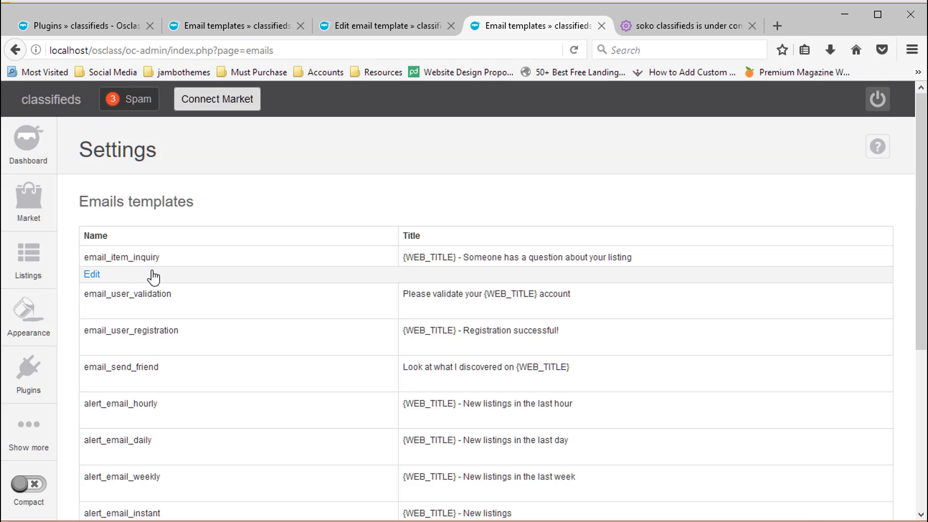
scroll(920, 242, down, 5)
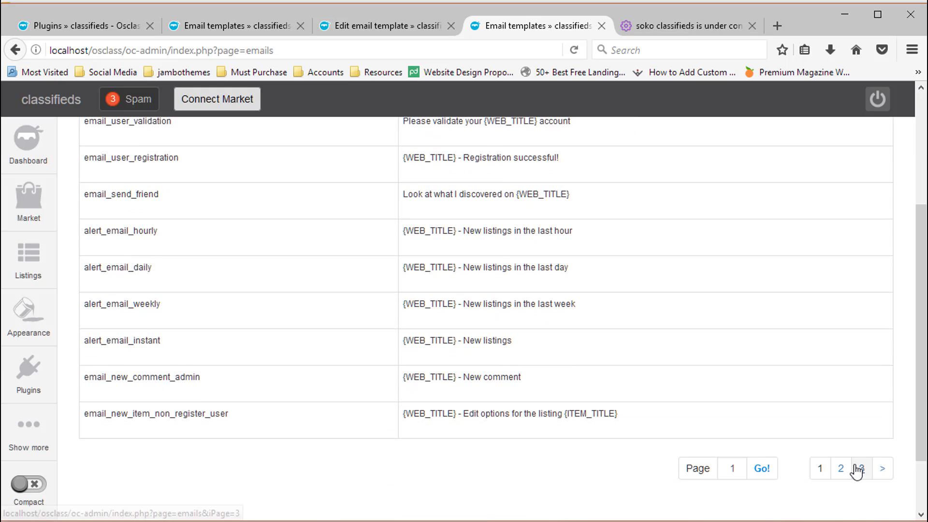
click(859, 467)
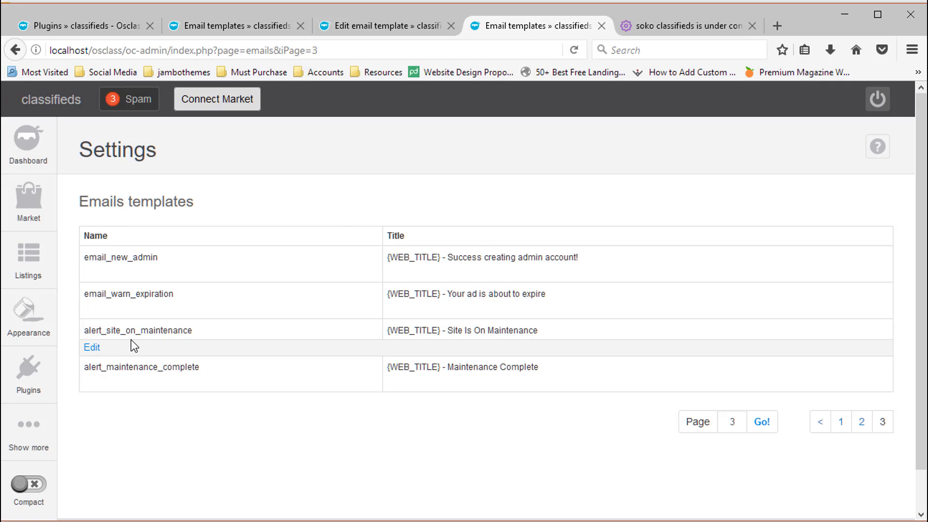
right_click(96, 354)
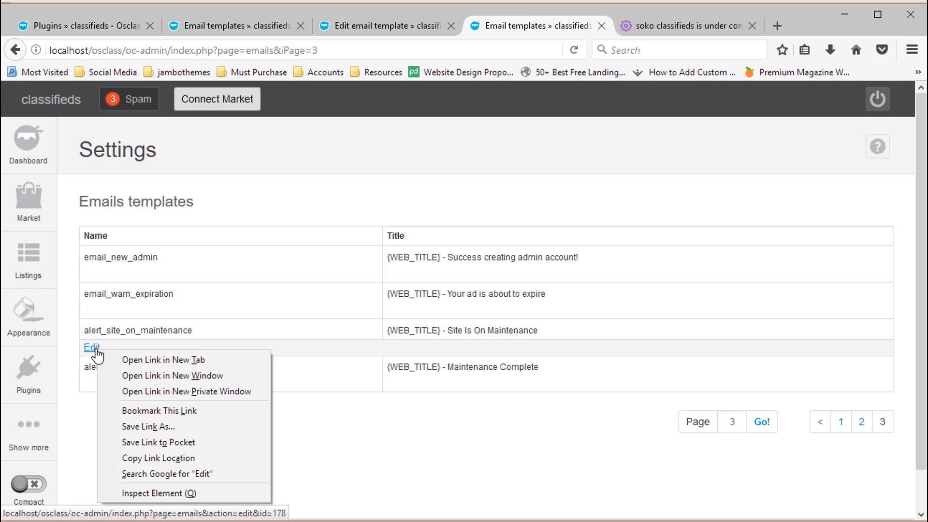
click(129, 357)
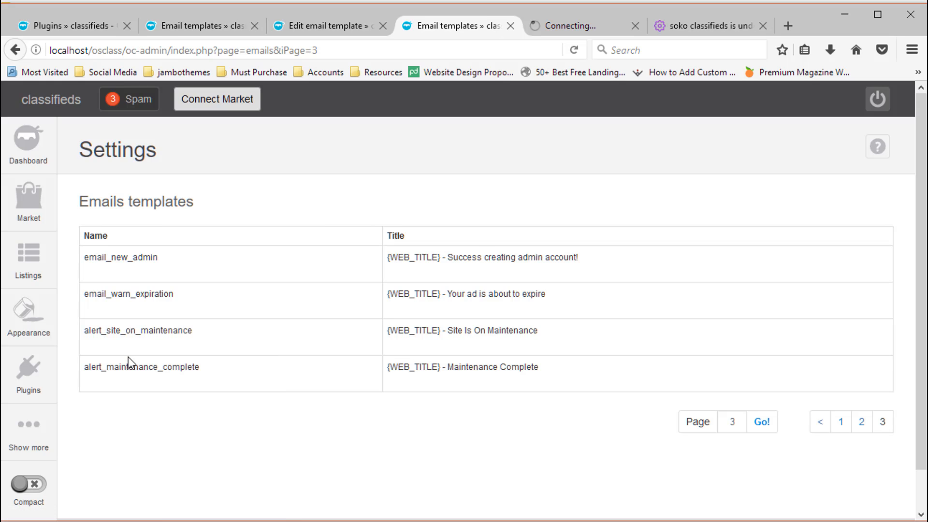
Open the alert_site_on_maintenance editor and select its whole email body
click(549, 35)
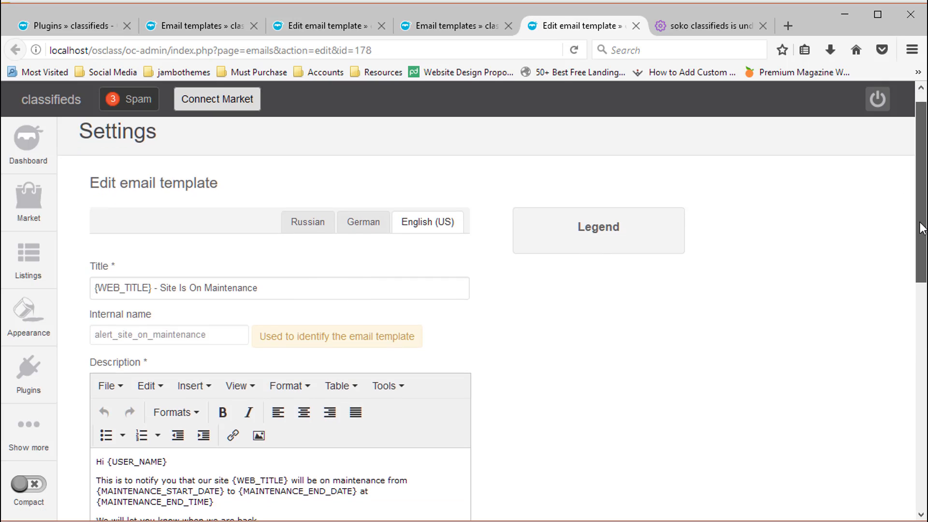
scroll(911, 277, down, 3)
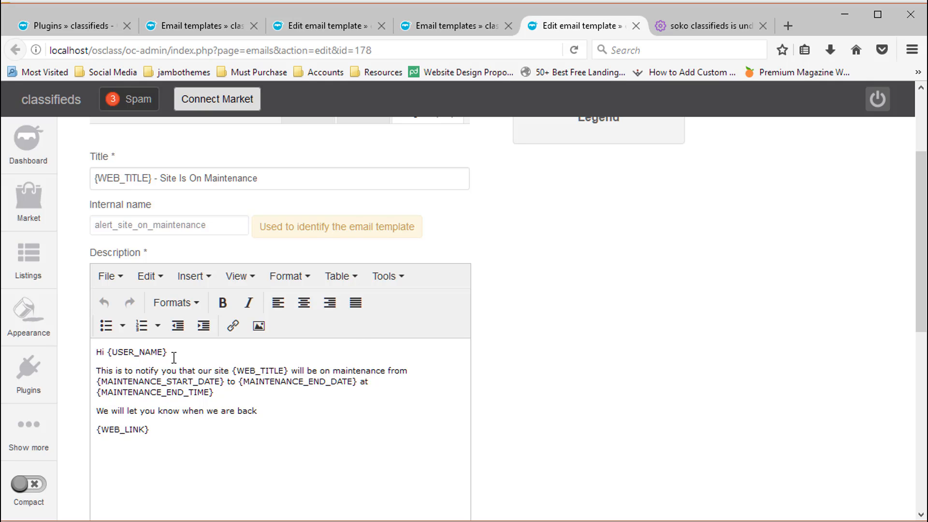
drag(158, 432, 98, 356)
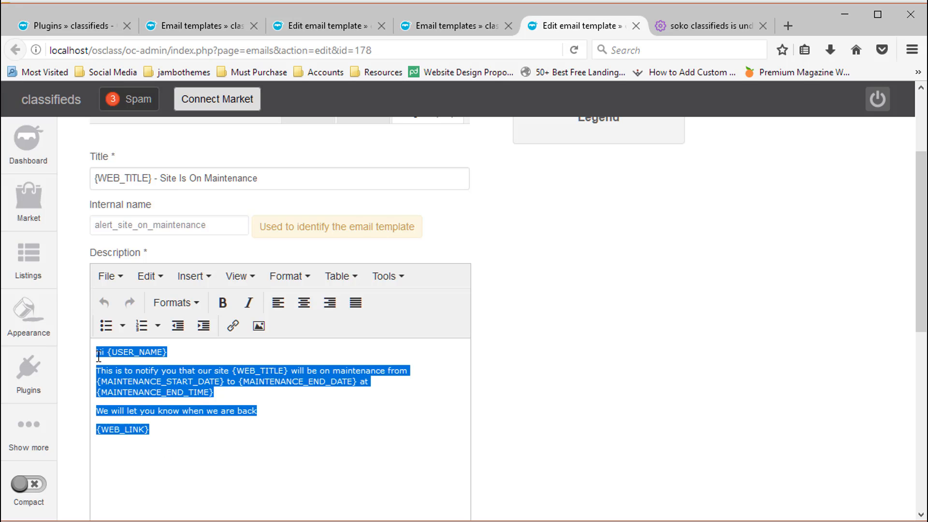
click(211, 368)
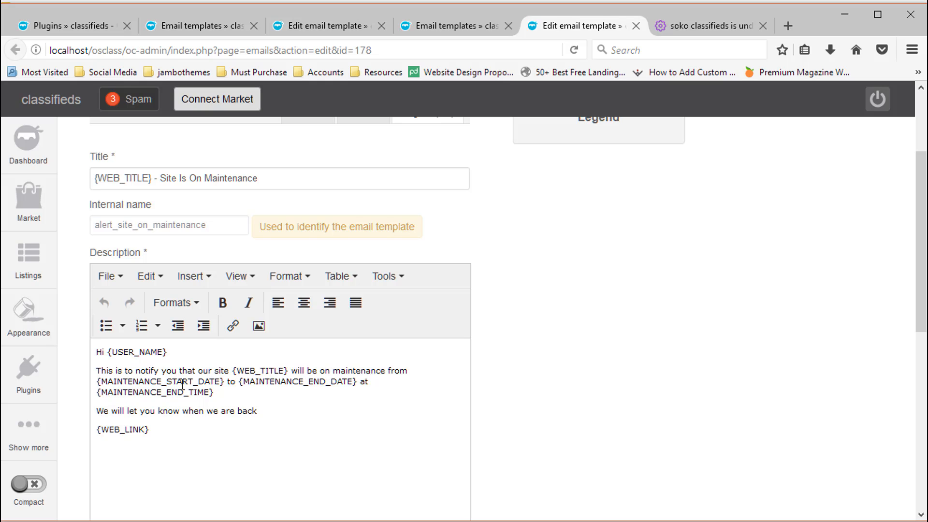
Highlight the maintenance start date and MAINTENANCE_END_DATE placeholders, then return to the templates list
drag(229, 382, 99, 384)
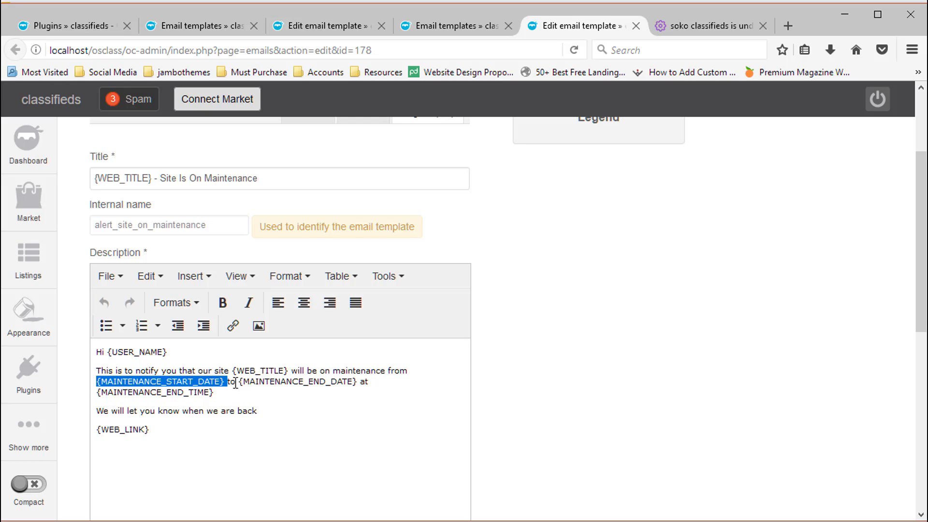
click(354, 382)
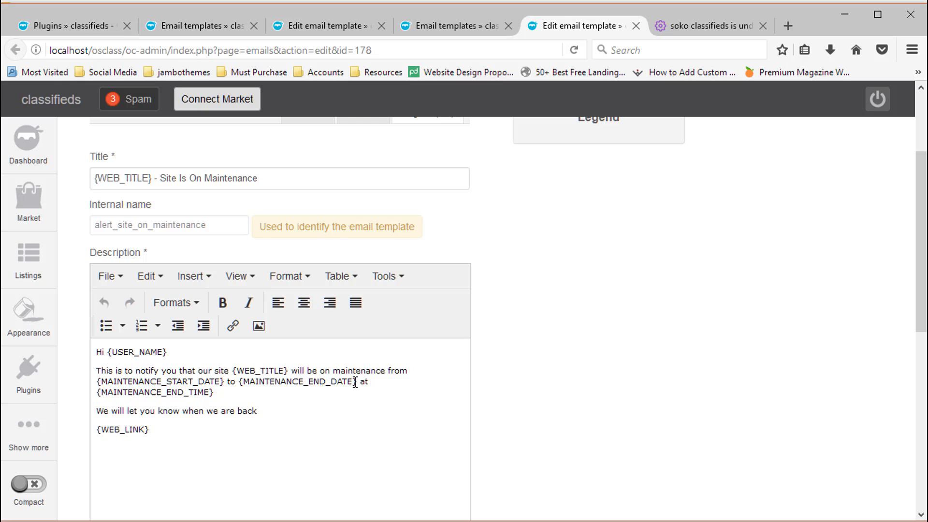
drag(354, 381, 243, 381)
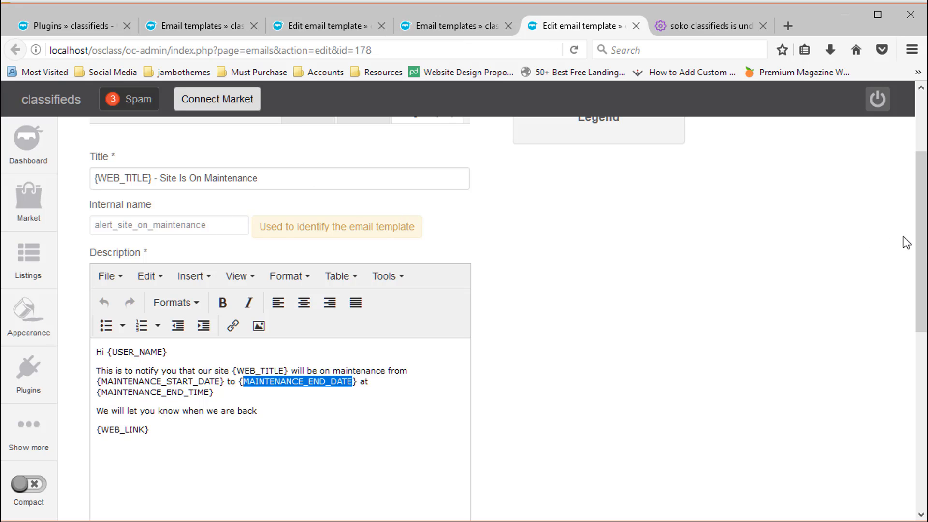
drag(922, 245, 922, 204)
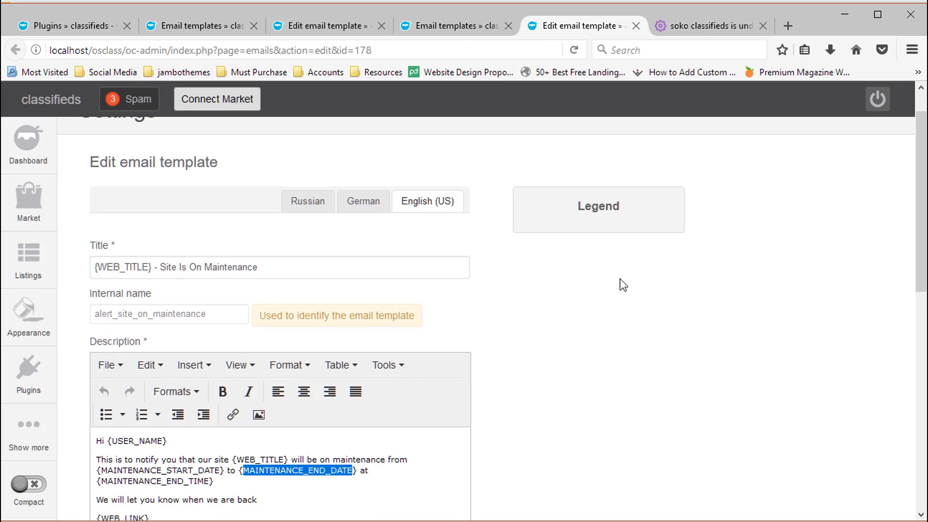
click(432, 23)
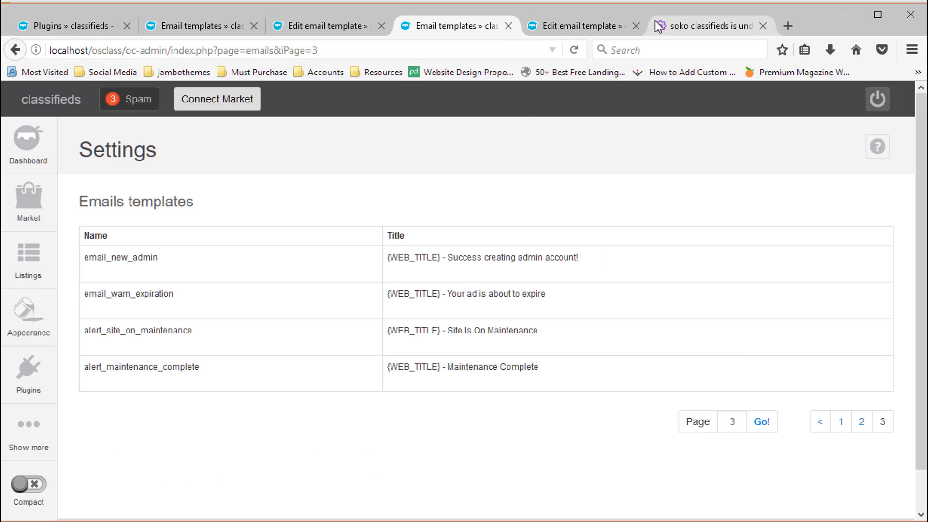
Check the Maintenance Complete tab and open the Maintenance plugin settings page
click(321, 31)
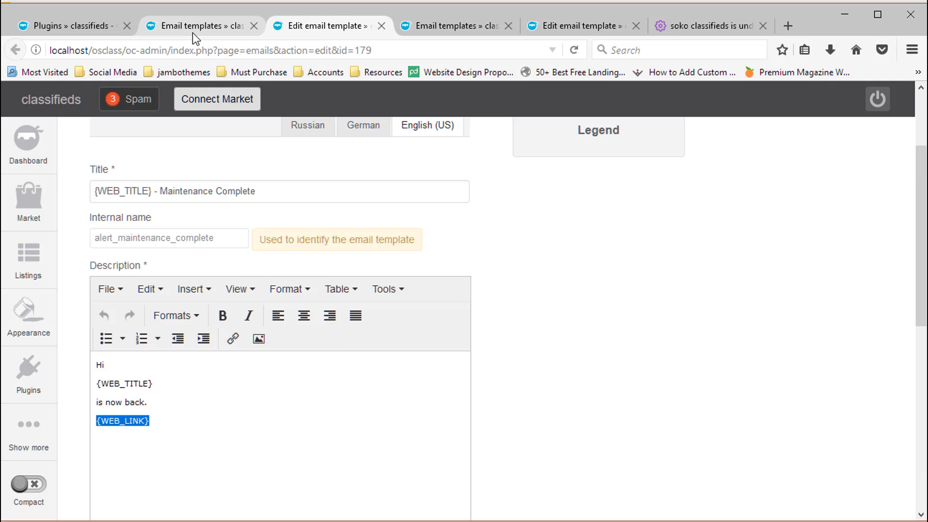
click(192, 31)
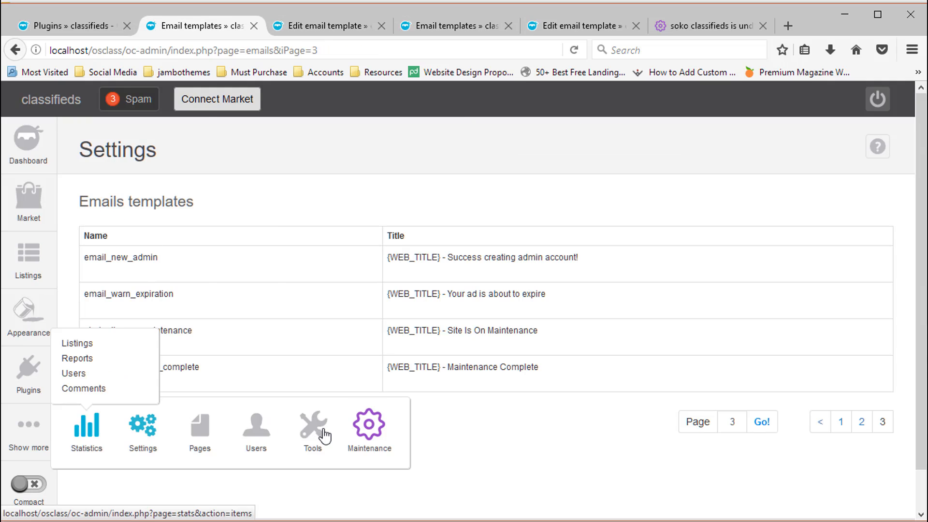
mouse_move(34, 442)
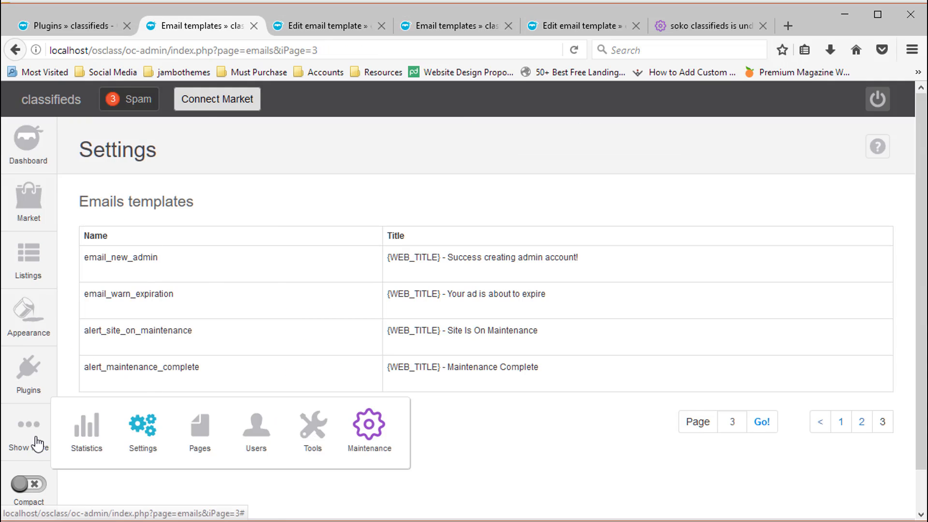
click(378, 435)
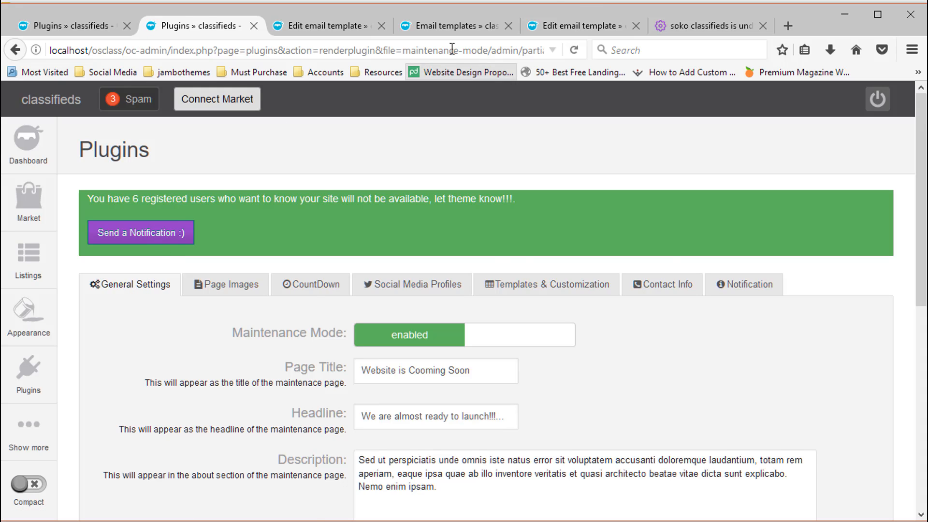
Return to the alert_site_on_maintenance editor and select its whole message body
click(569, 27)
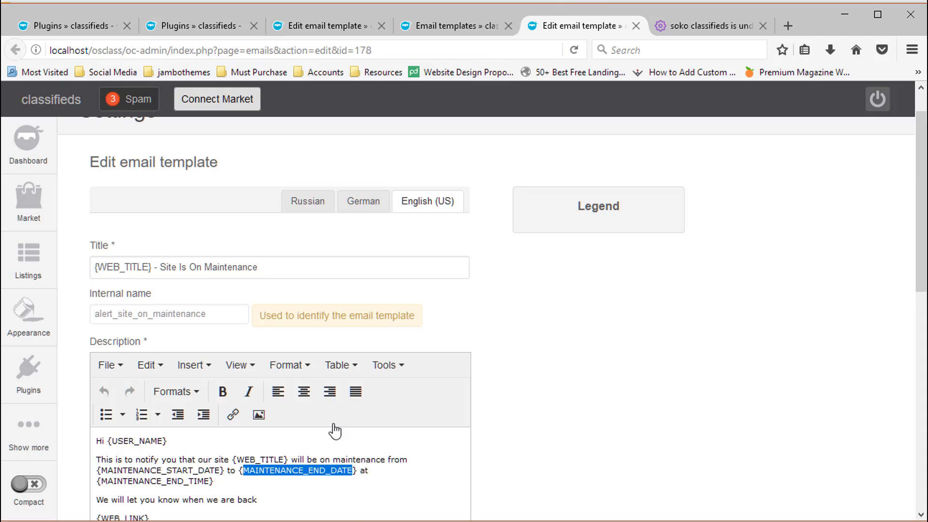
click(252, 460)
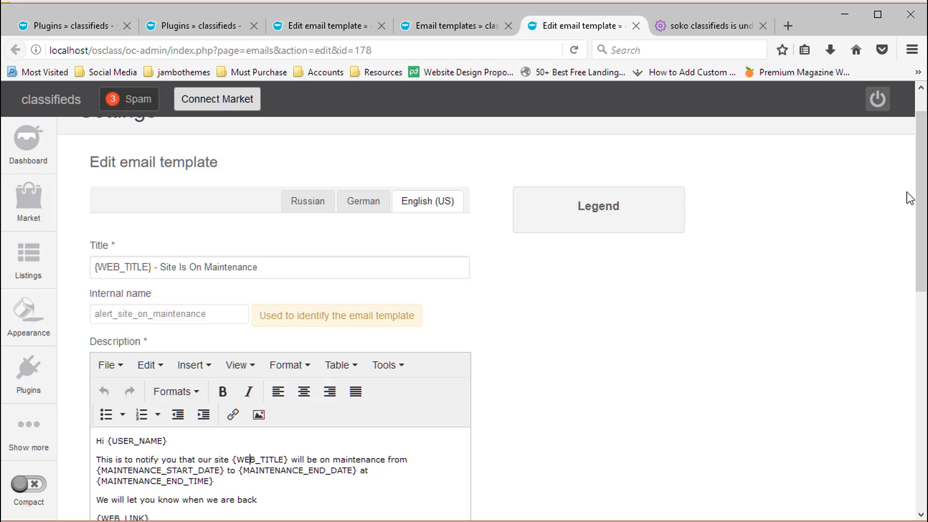
drag(906, 200, 914, 265)
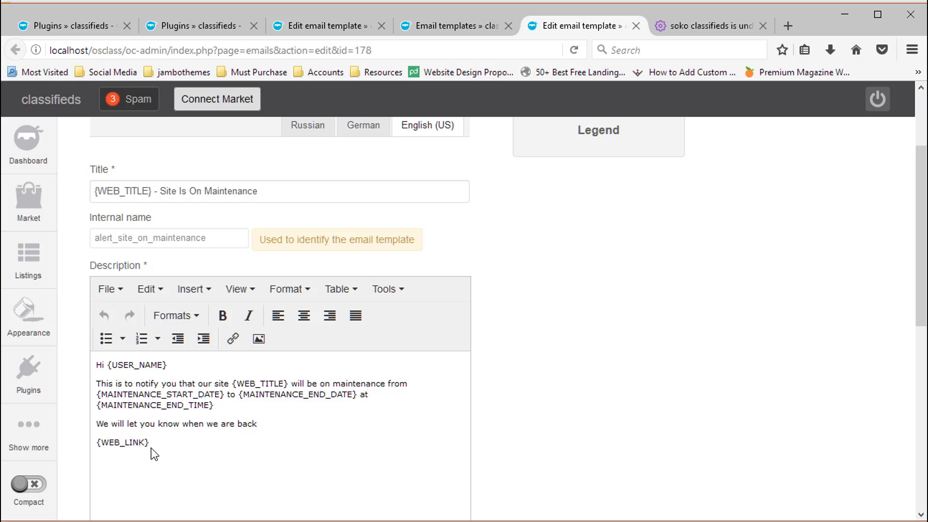
drag(151, 447, 98, 367)
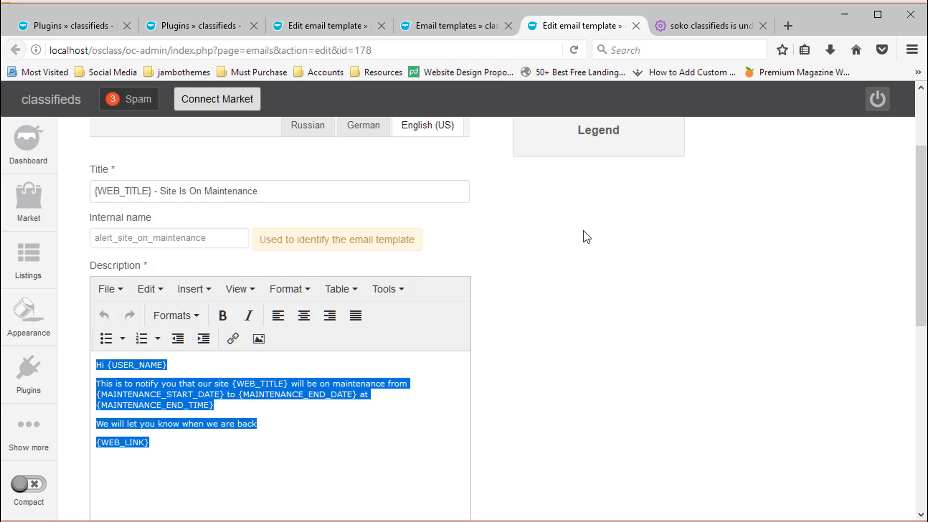
drag(921, 256, 921, 265)
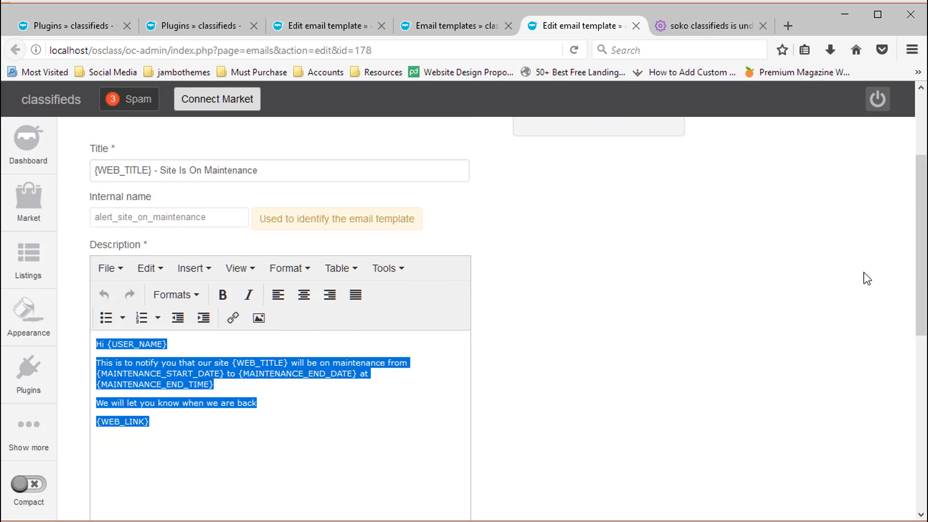
Open the alert_maintenance_complete editor in a new tab and close the duplicate editor tab
click(459, 29)
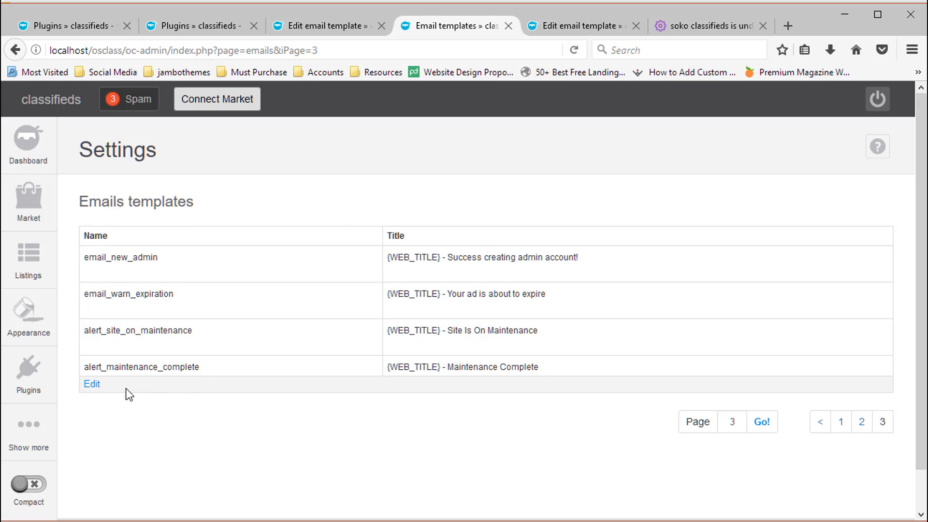
right_click(98, 388)
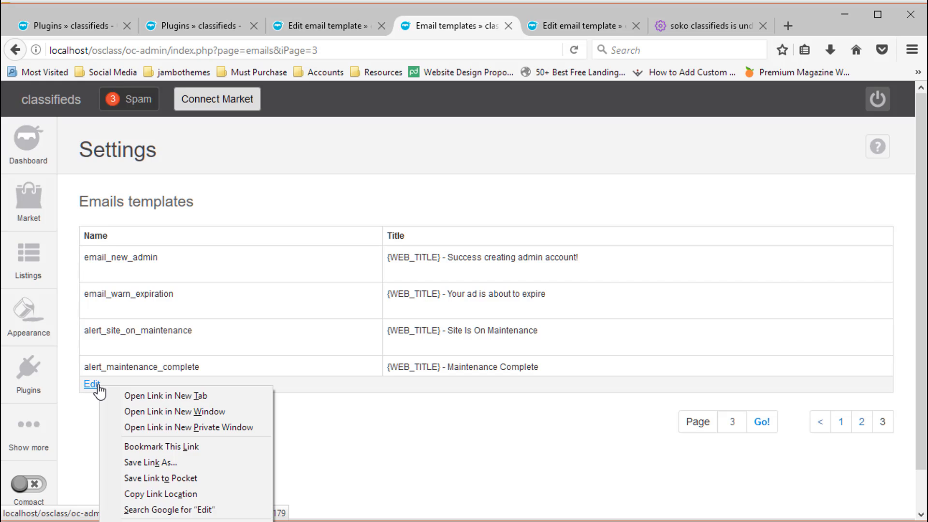
click(129, 394)
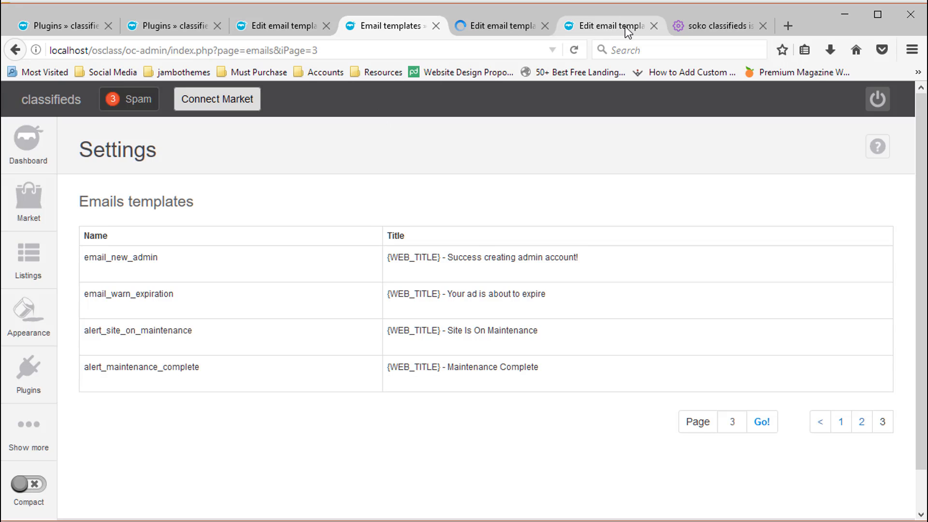
click(654, 26)
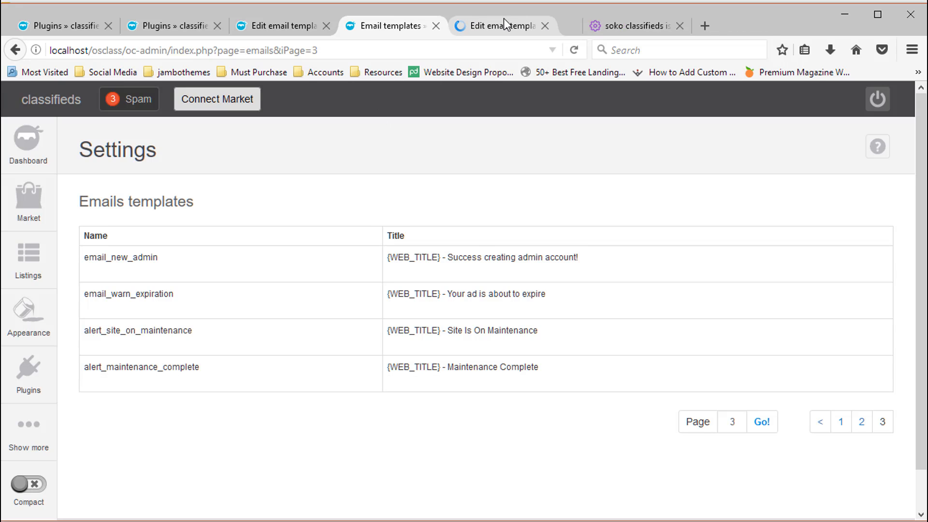
Open the alert_maintenance_complete editor and select all four lines of its message
click(505, 21)
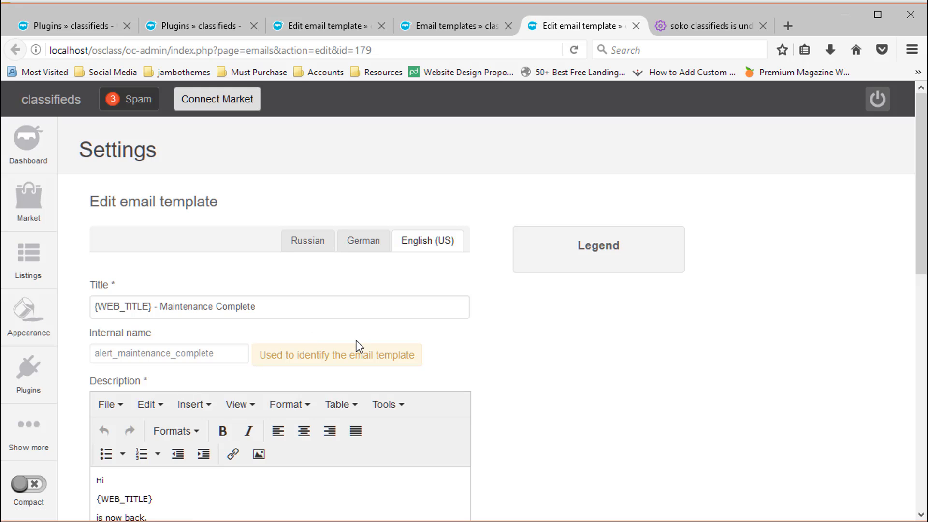
scroll(919, 217, down, 5)
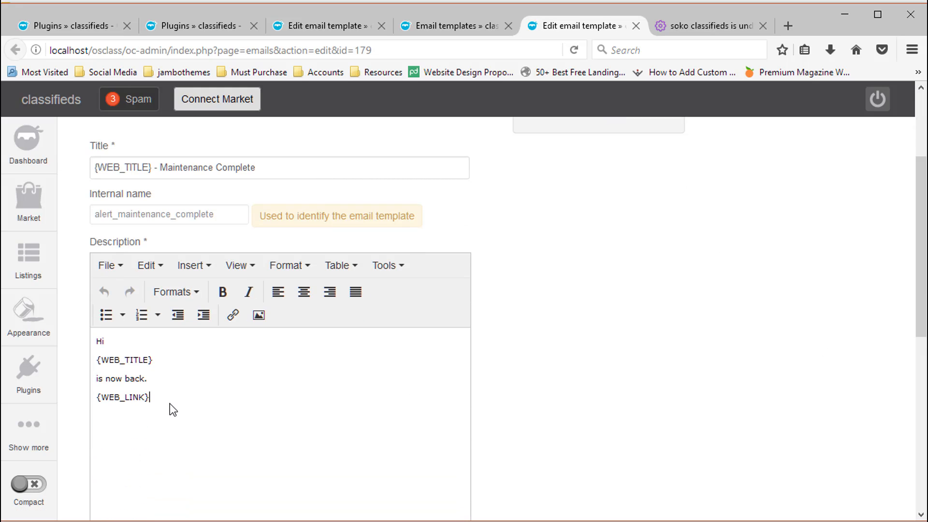
drag(169, 403, 97, 341)
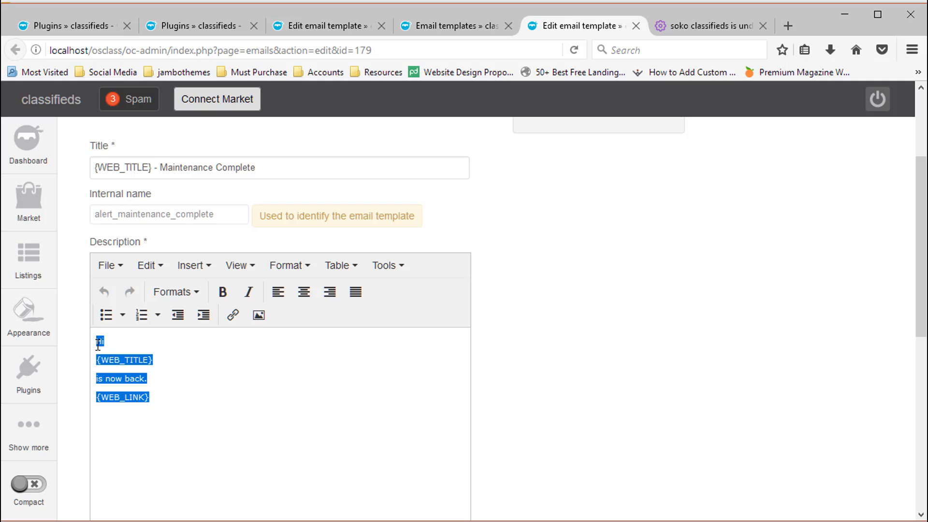
click(164, 381)
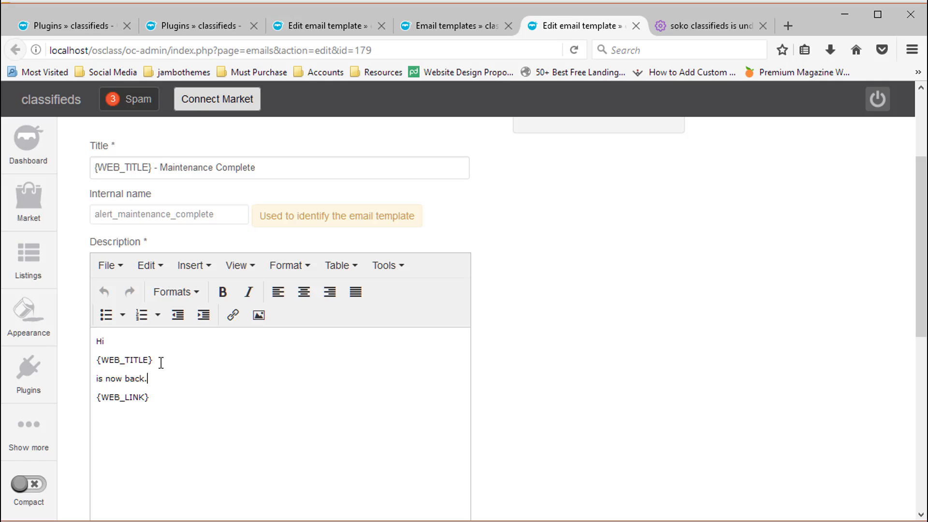
Highlight {WEB_TITLE}, 'is now back.' and {WEB_LINK}, then scroll to the Test it and Save changes buttons
drag(152, 360, 96, 362)
drag(155, 378, 95, 386)
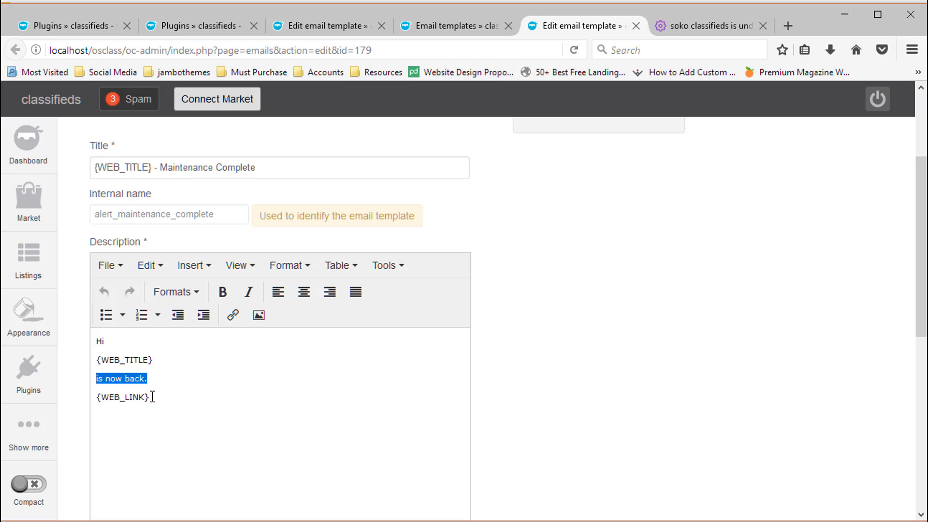
drag(150, 396, 75, 406)
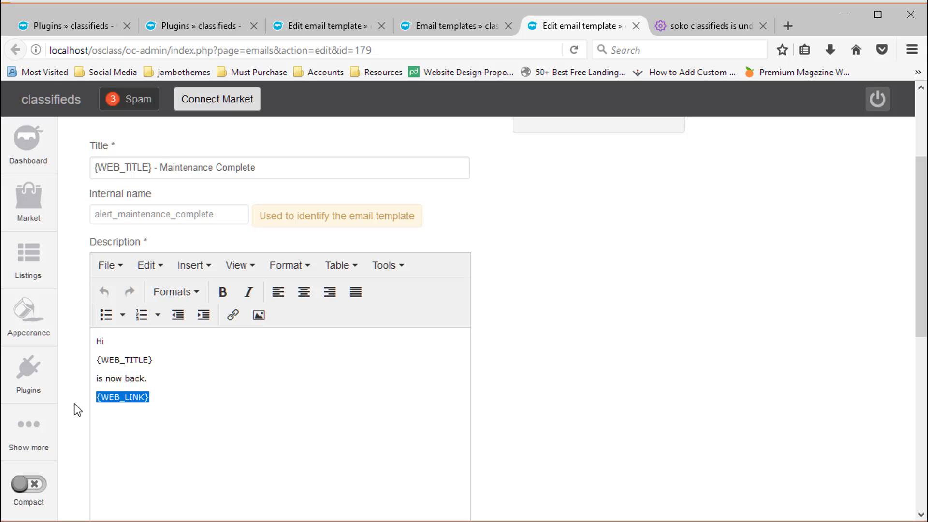
click(325, 394)
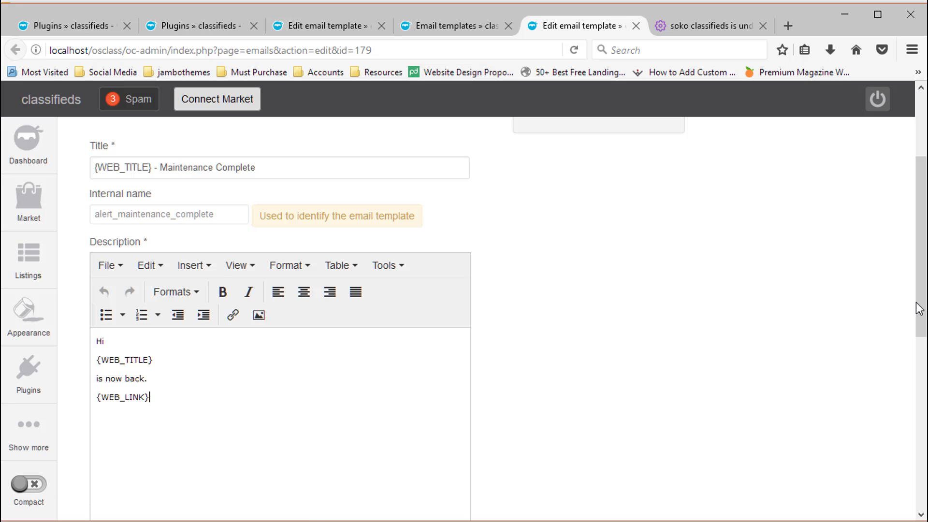
scroll(918, 308, up, 3)
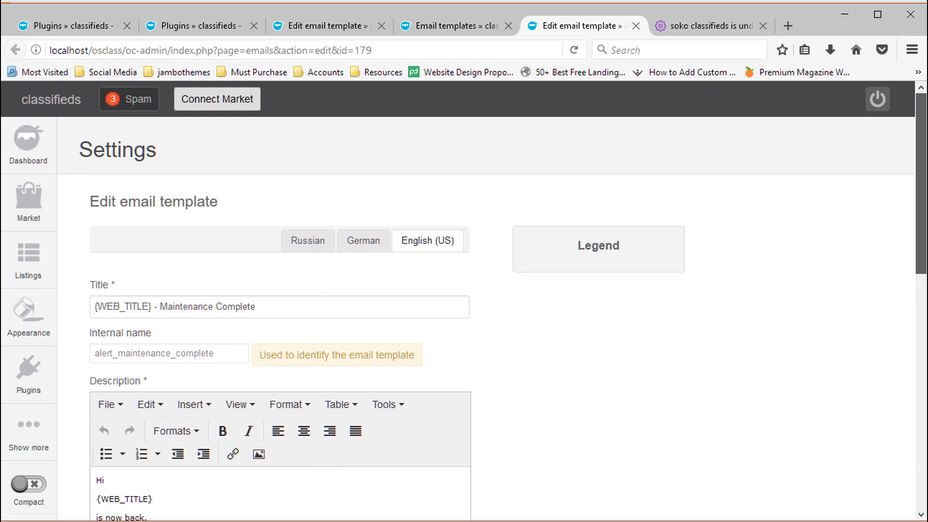
scroll(924, 392, down, 7)
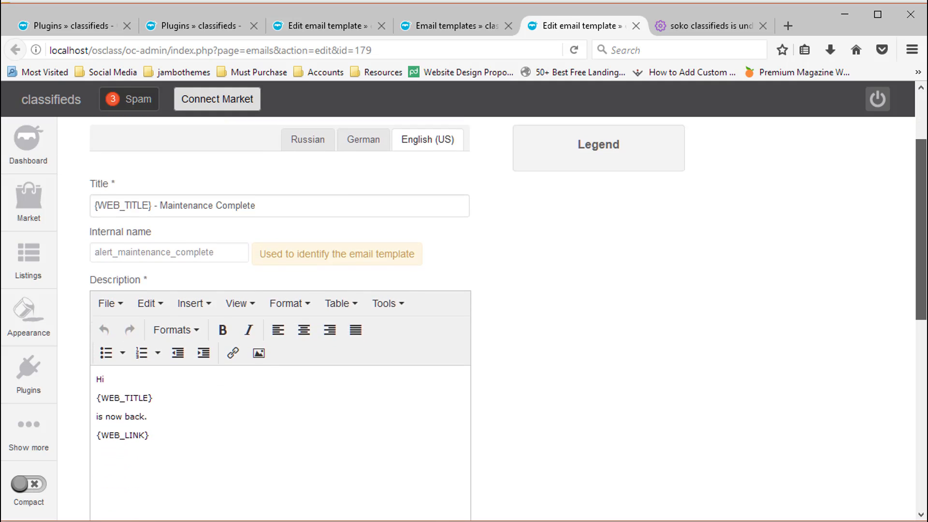
scroll(924, 393, down, 5)
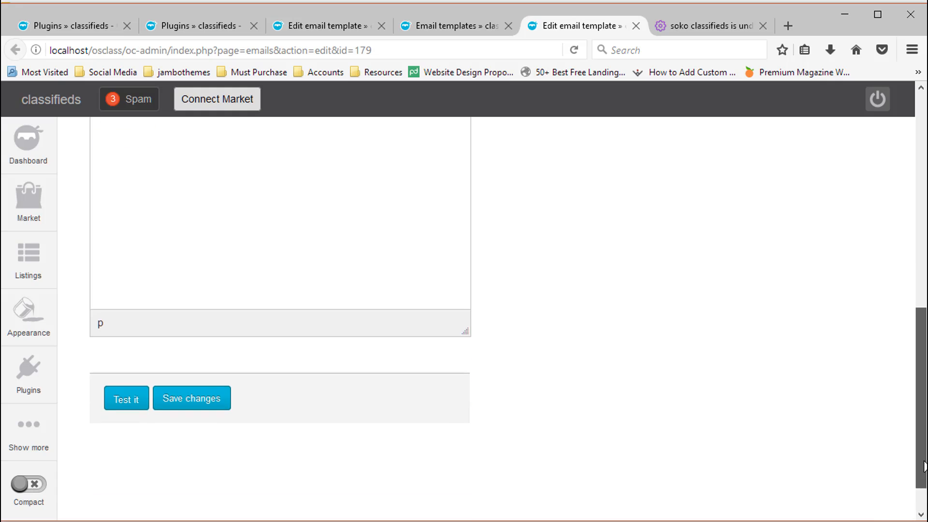